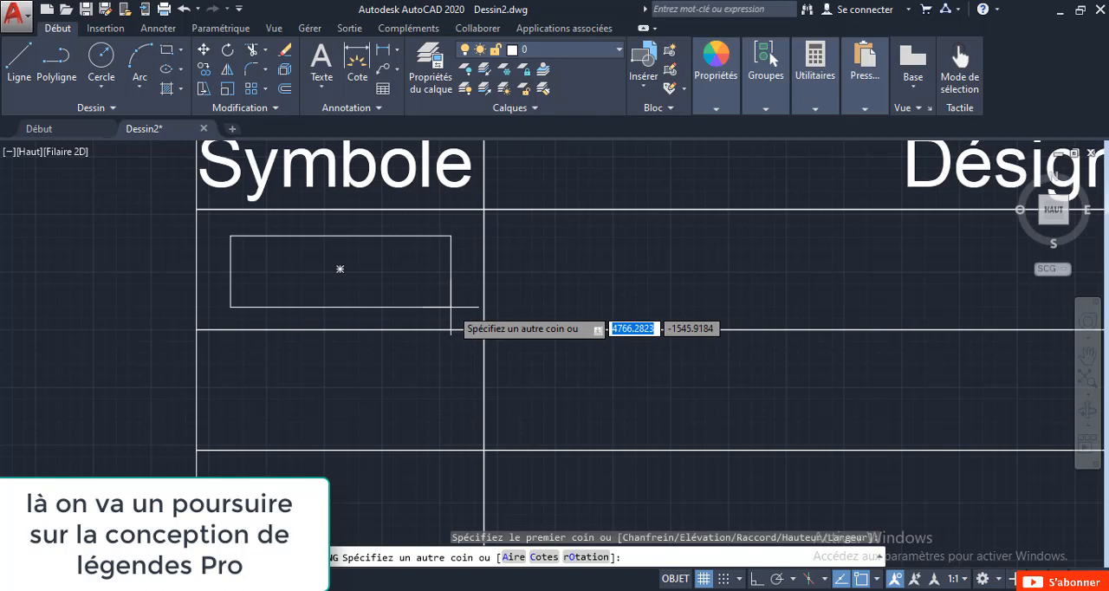
Draw two nested rectangles in the first Symbole cell, the outer about 4766 by 1546 and the inner about 4524 by 1325.
left_click(451, 306)
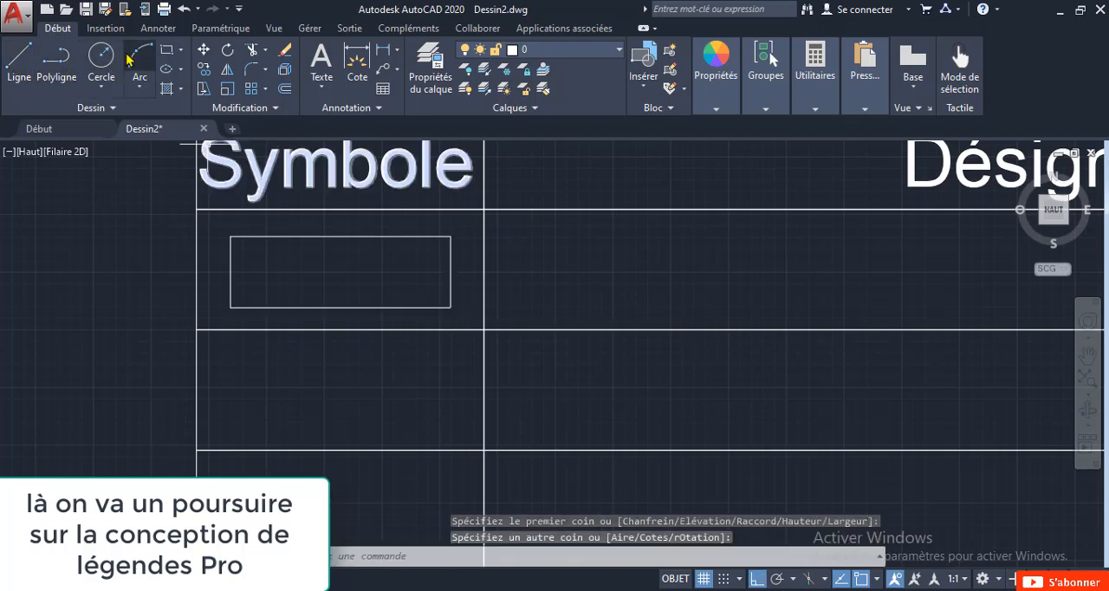
key("Return")
scroll(217, 251, "up", 4)
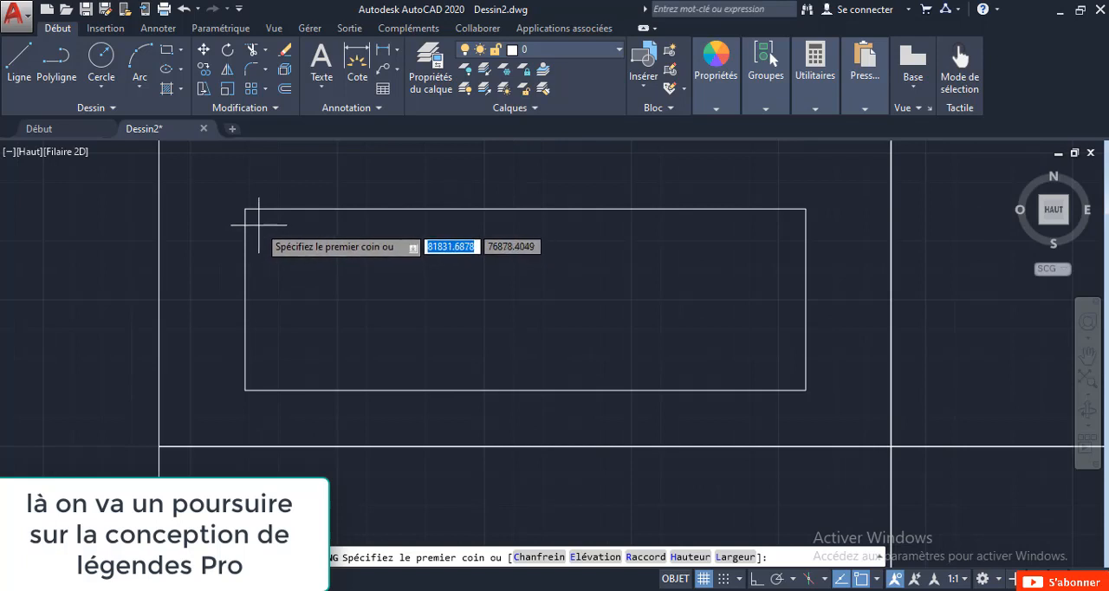
left_click(258, 225)
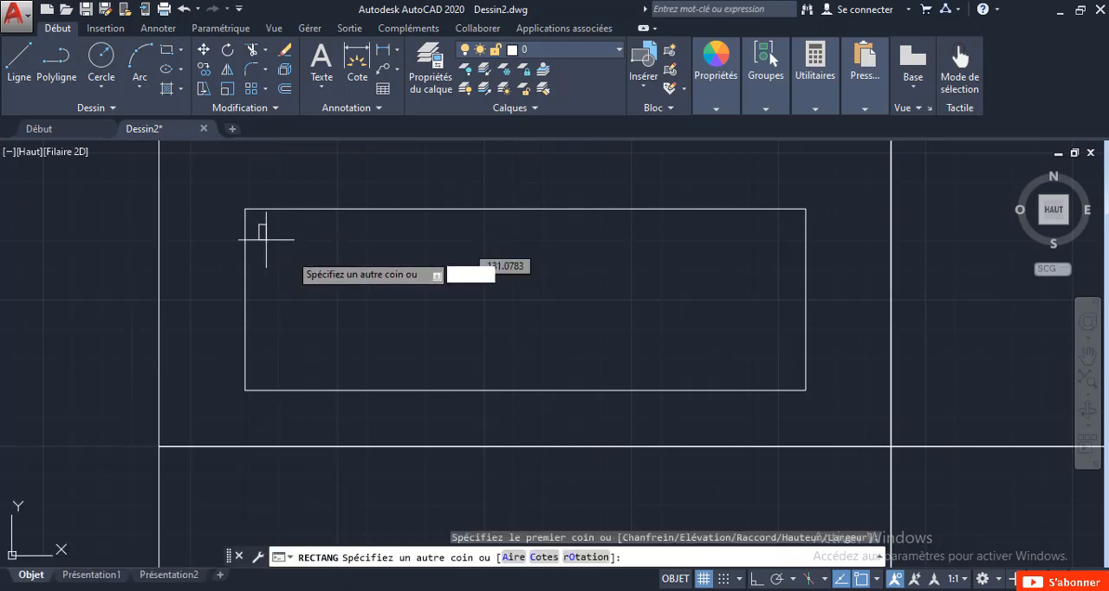
left_click(794, 379)
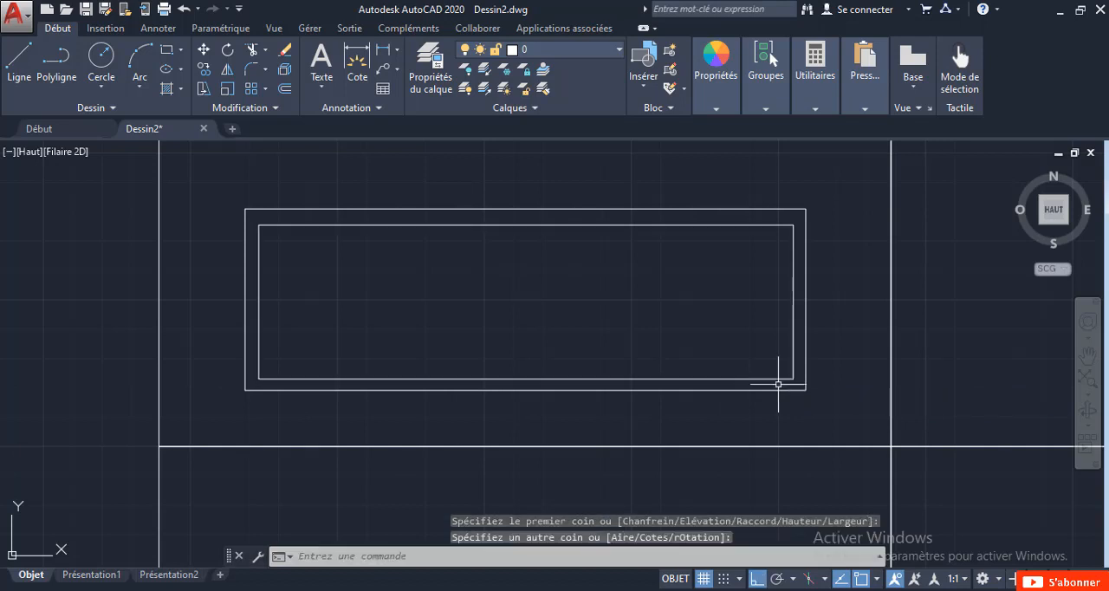
Stretch the inner rectangle's lower edge straight up by about 20 units.
left_click(564, 379)
scroll(546, 381, "up", 4)
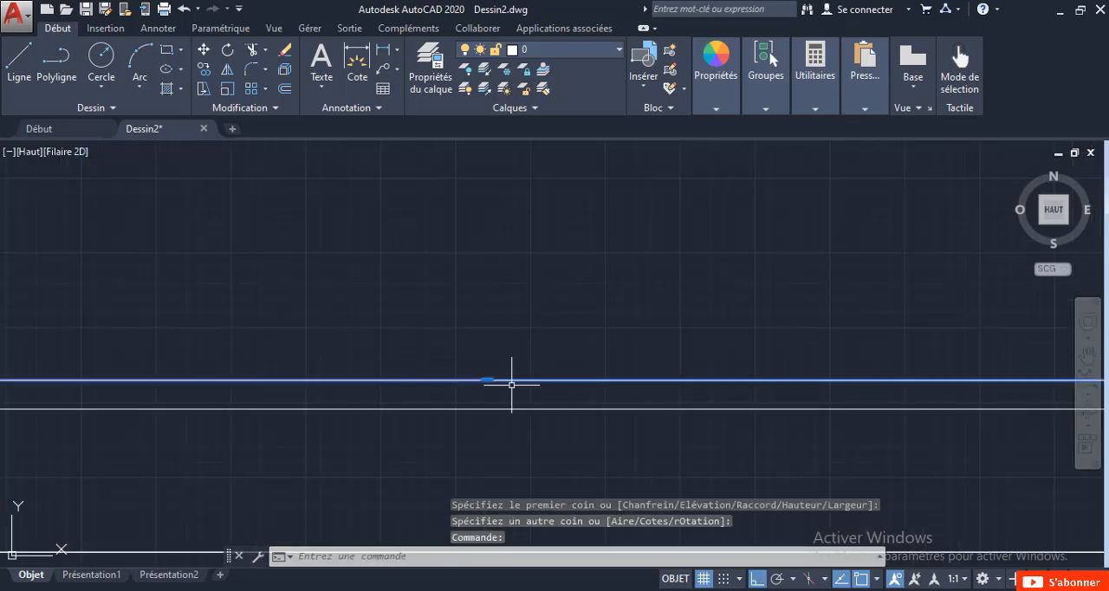
left_click(488, 379)
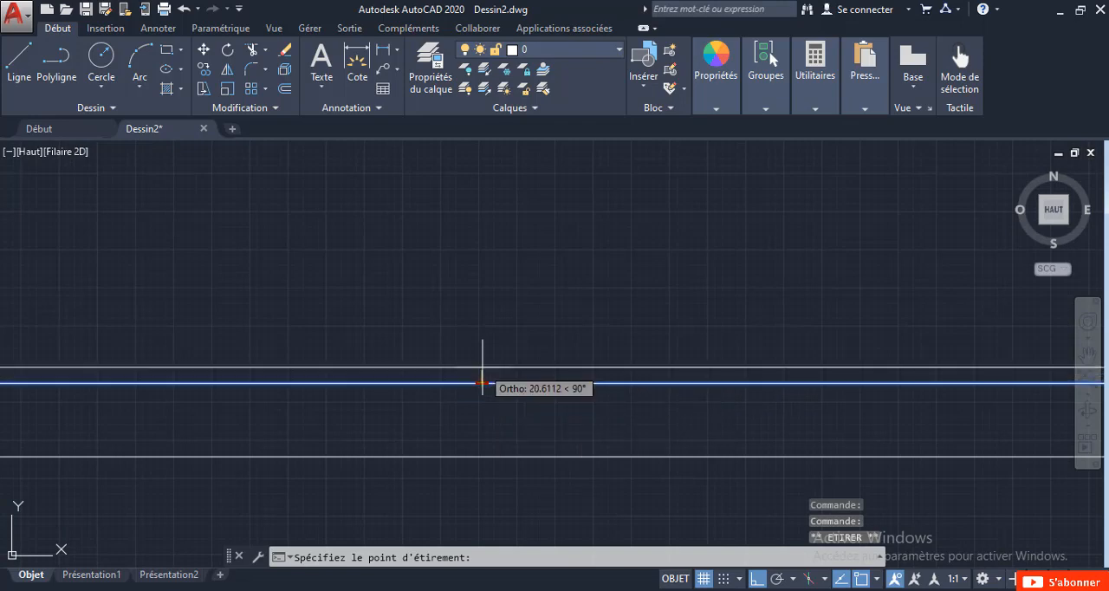
key("Escape")
scroll(341, 399, "down", 4)
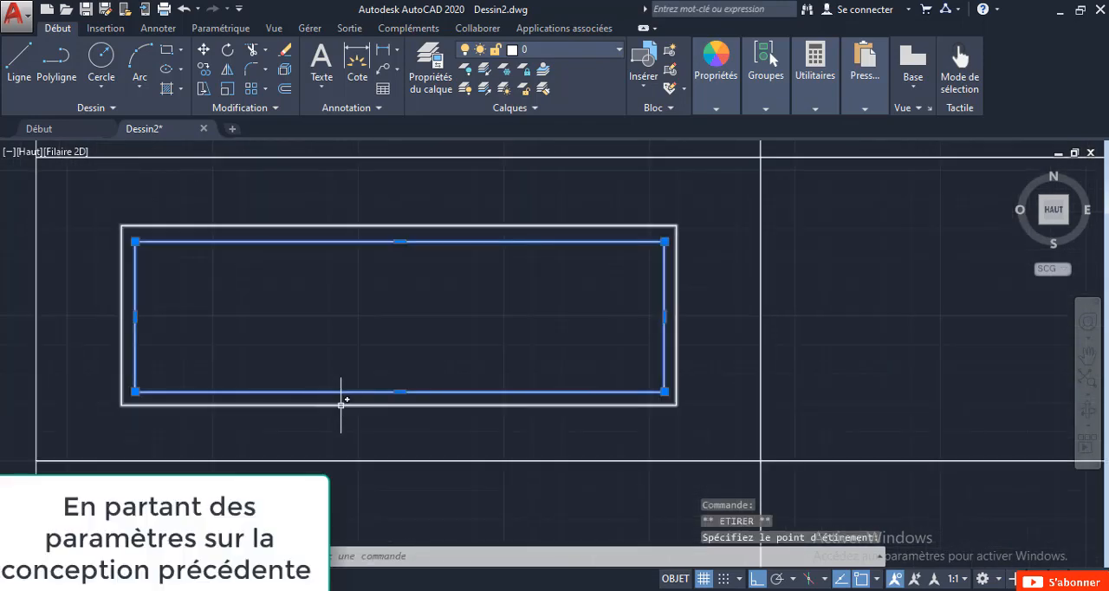
key("Escape")
Draw a thin horizontal bar about 3850 by 218 in the upper part of the inner rectangle and fill it with a SOLID hatch.
scroll(342, 405, "down", 5)
middle_click_drag(415, 389, 521, 345)
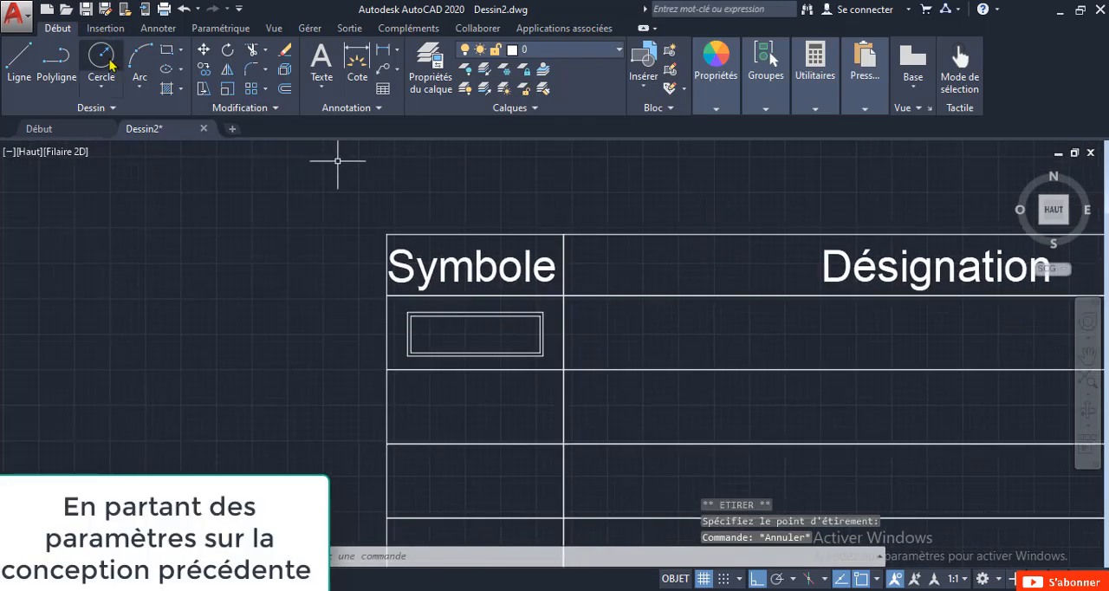
scroll(459, 355, "up", 6)
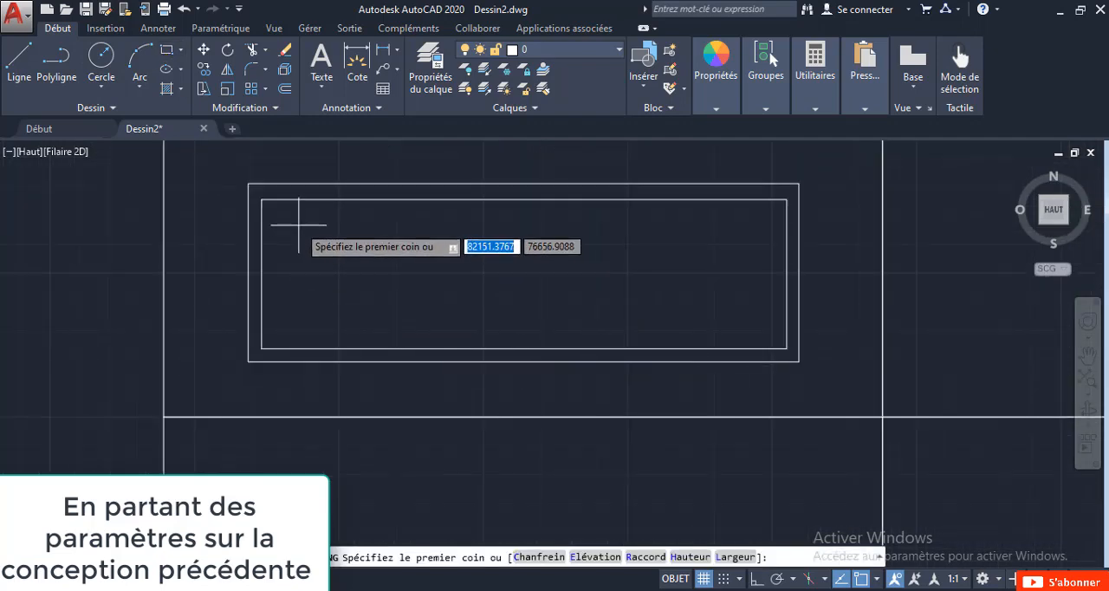
left_click(298, 224)
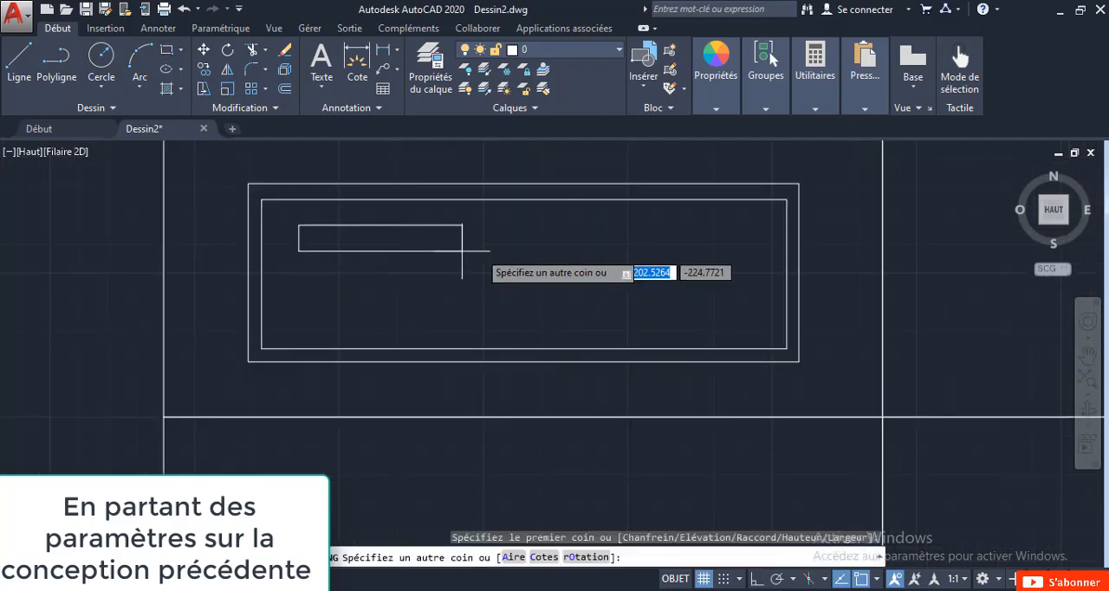
left_click(747, 251)
key("F8")
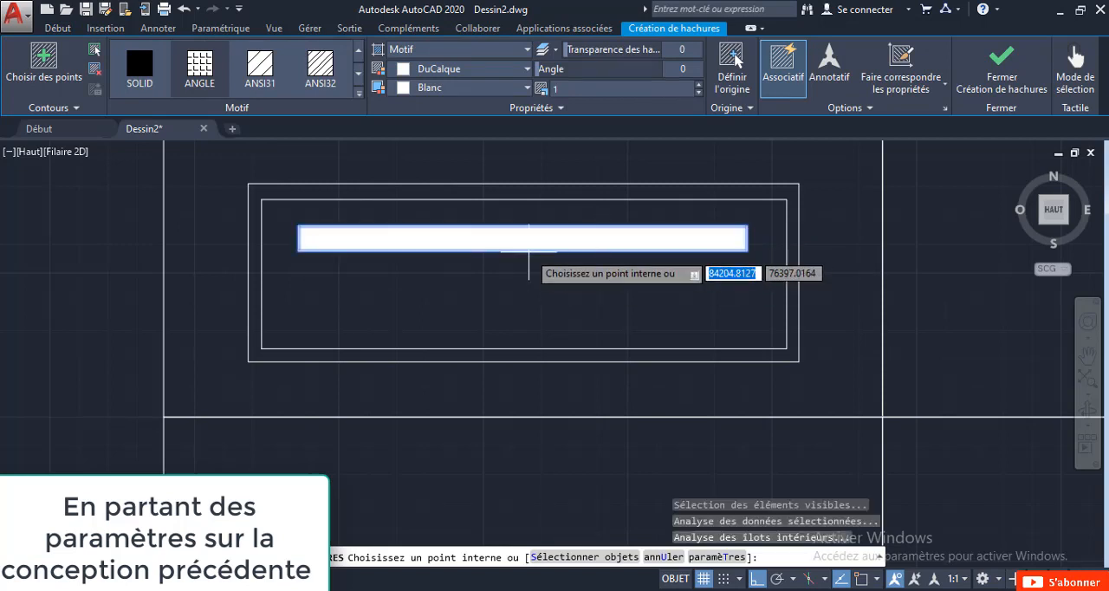
left_click(529, 251)
key("Return")
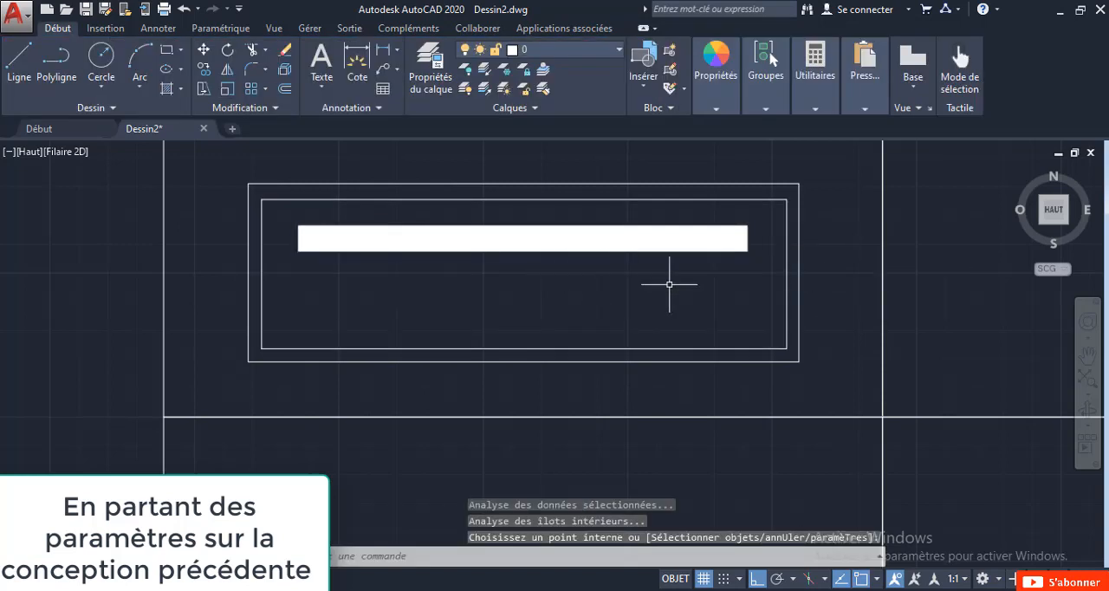
Mirror the filled bar about the inner rectangle's horizontal centreline, keeping the source objects.
left_click(775, 276)
left_click(646, 221)
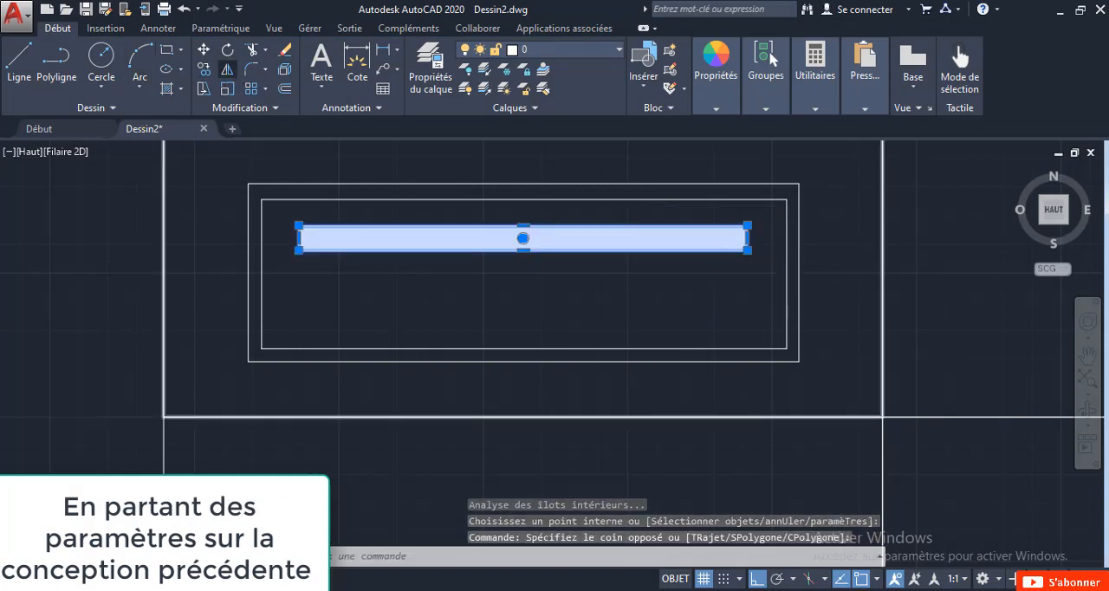
left_click(227, 70)
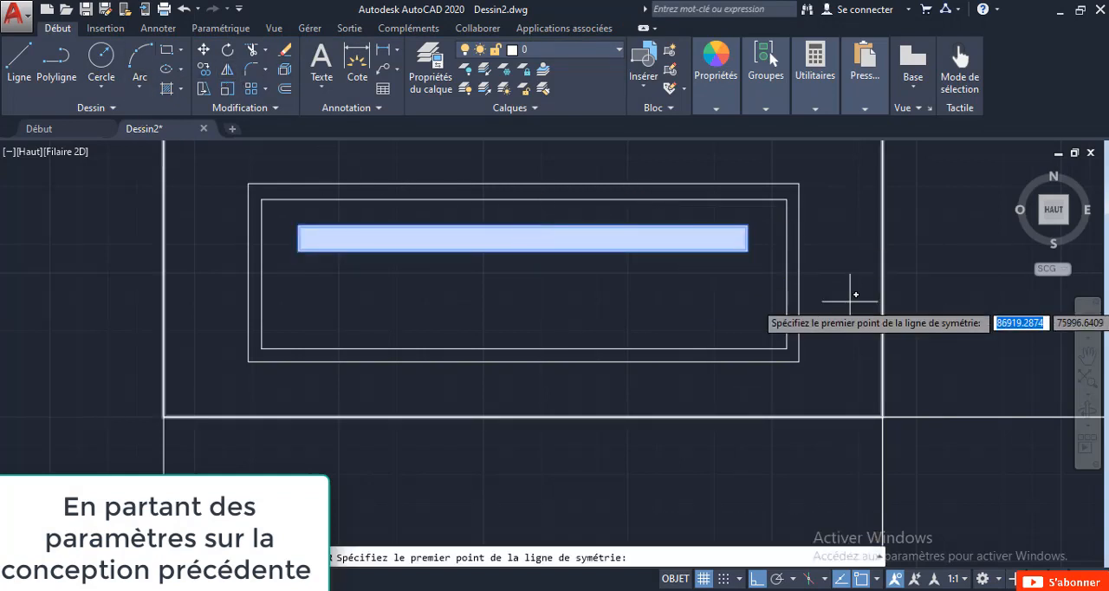
left_click(787, 274)
left_click(312, 274)
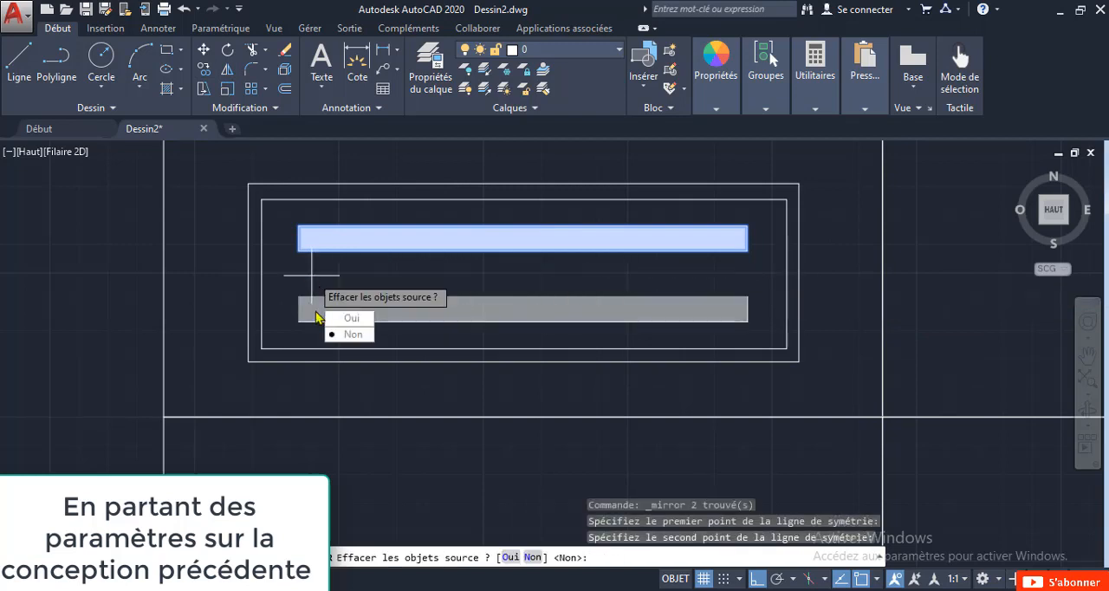
left_click(347, 335)
Copy the complete symbol about 2564 units straight down into the second row's Symbole cell.
scroll(297, 364, "down", 3)
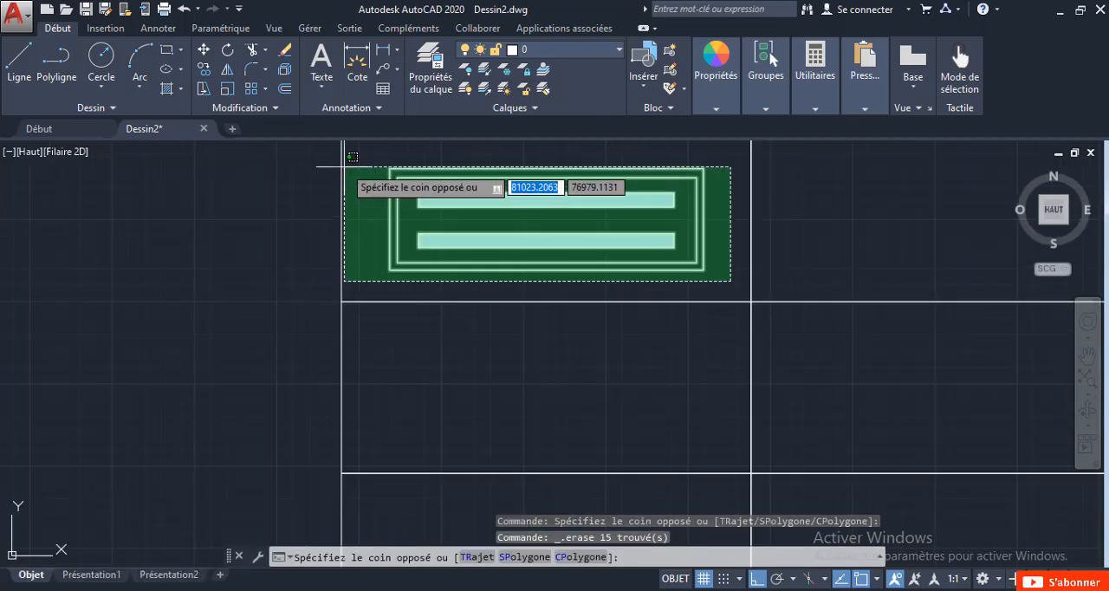
left_click(384, 150)
right_click(384, 154)
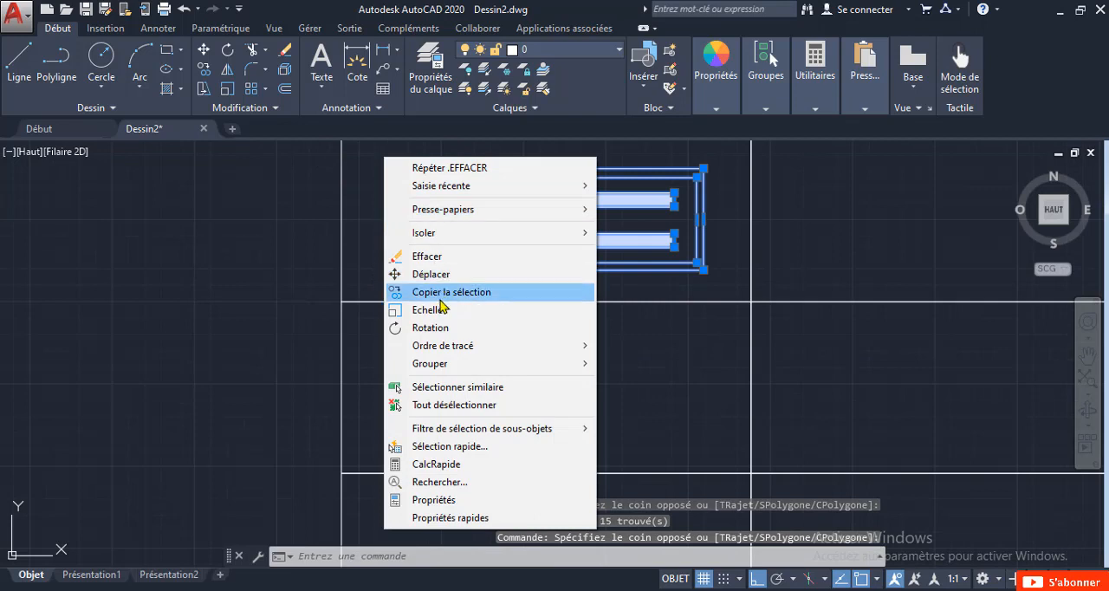
left_click(408, 291)
left_click(506, 219)
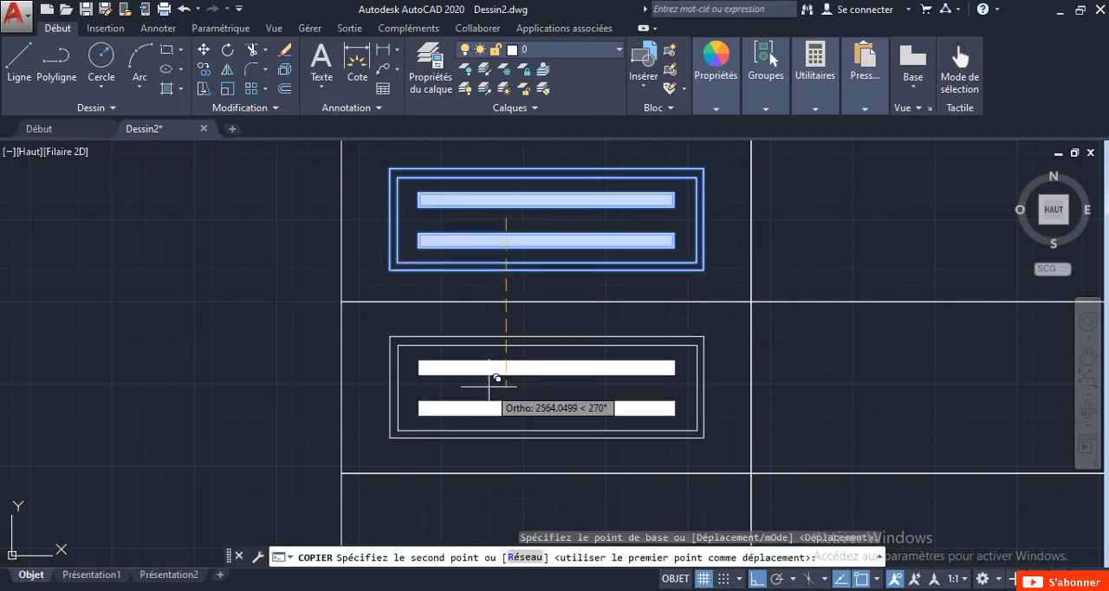
left_click(489, 387)
key("Escape")
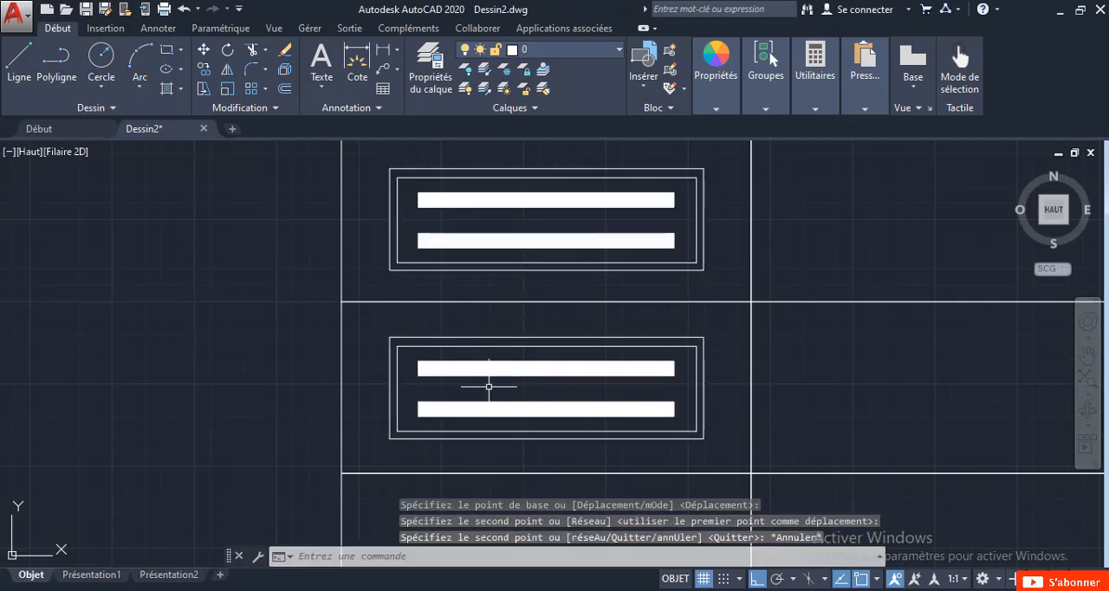
Draw a horizontal line between the midpoints of the inner rectangle's two vertical sides in the second symbol.
left_click(19, 61)
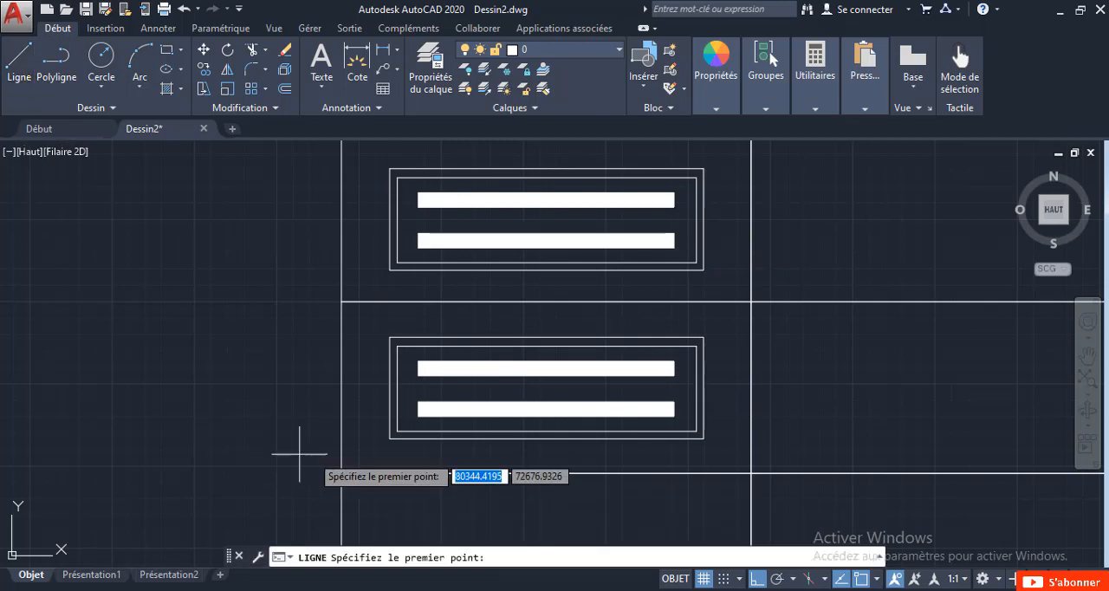
scroll(386, 403, "up", 4)
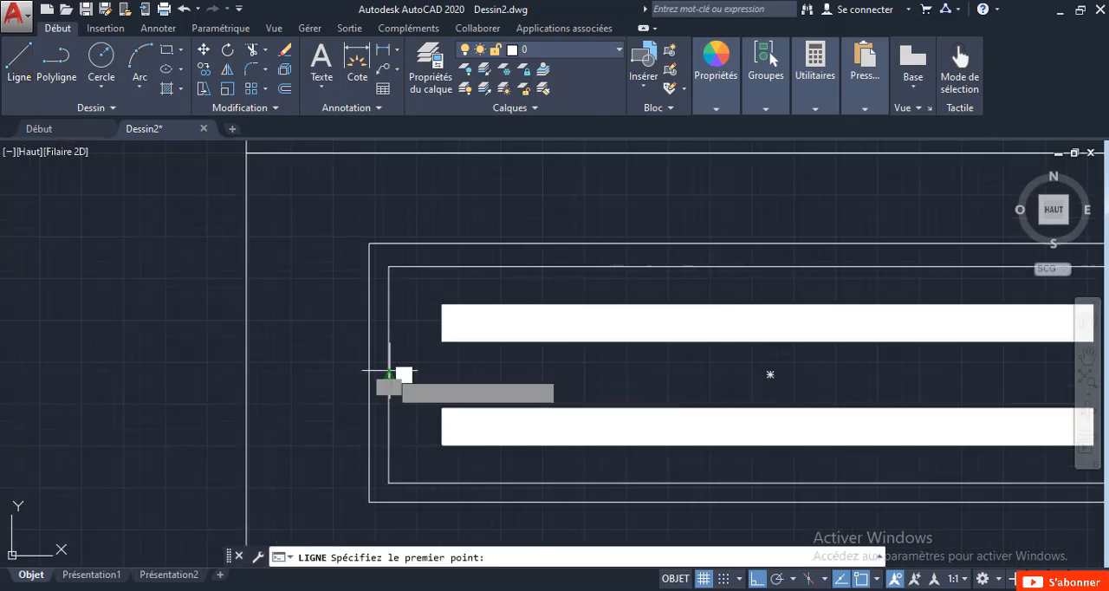
left_click(390, 373)
scroll(389, 372, "down", 4)
scroll(723, 389, "up", 6)
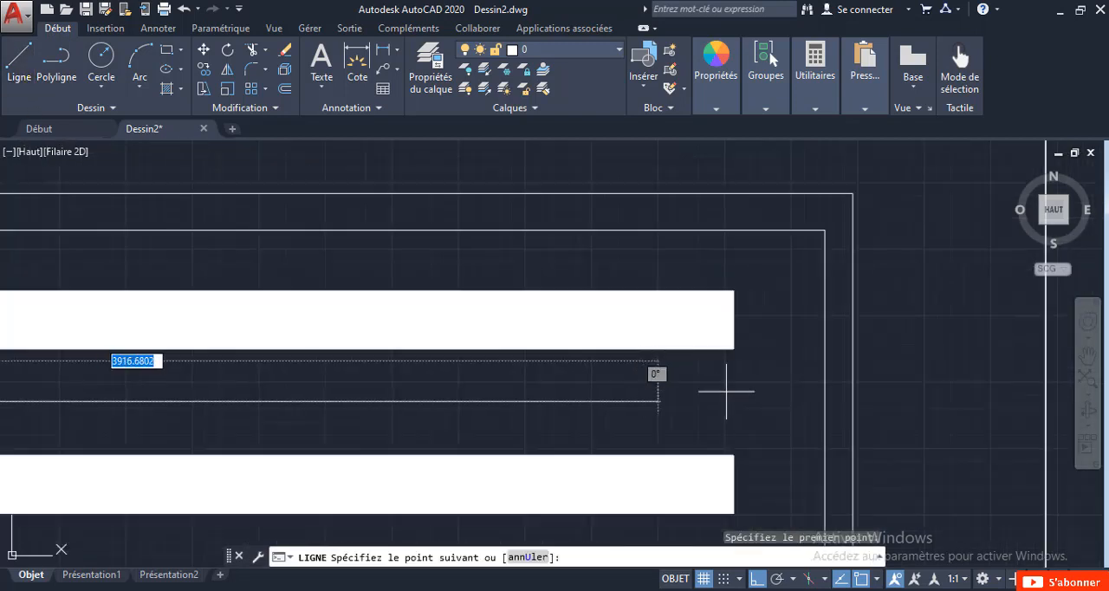
left_click(825, 404)
key("Escape")
scroll(633, 412, "down", 5)
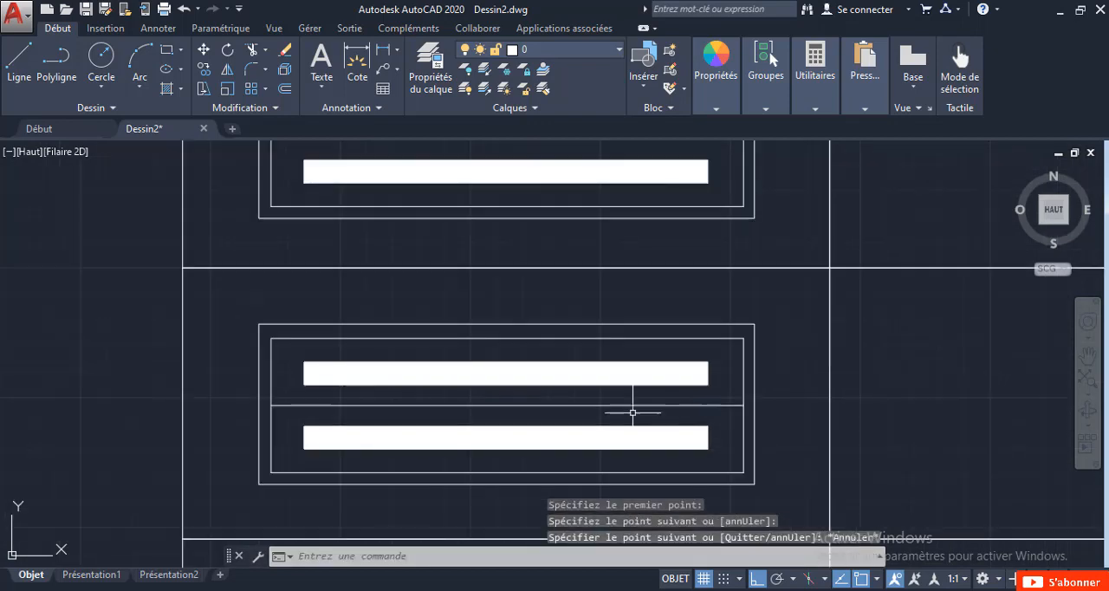
Draw a horizontal line through the middle of the second symbol's upper bar, spanning the inner rectangle from side to side.
middle_click_drag(300, 413, 380, 377)
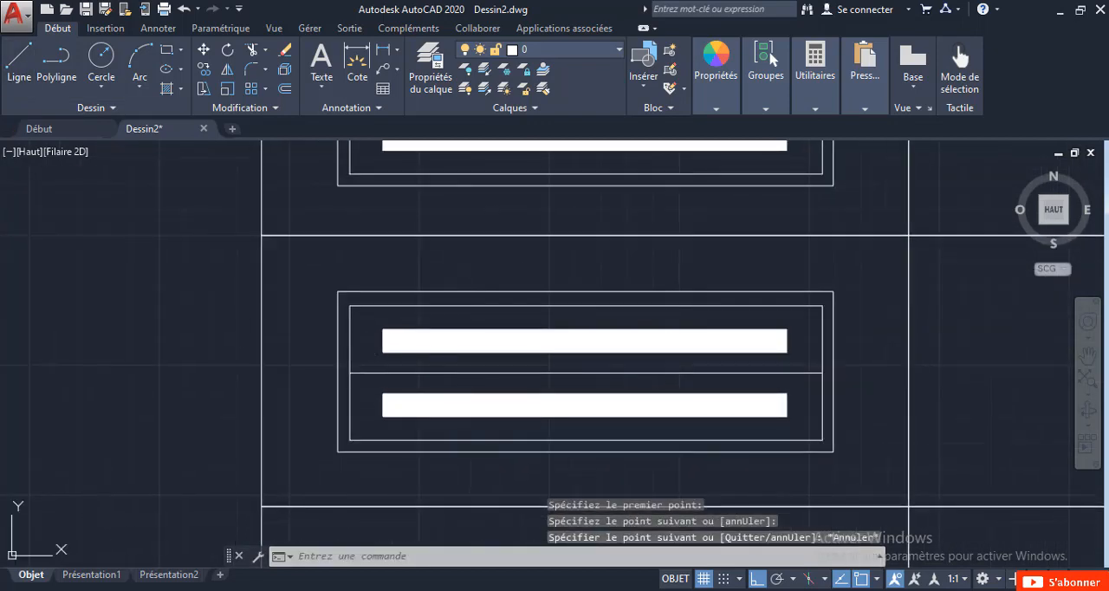
left_click(19, 61)
scroll(364, 364, "up", 4)
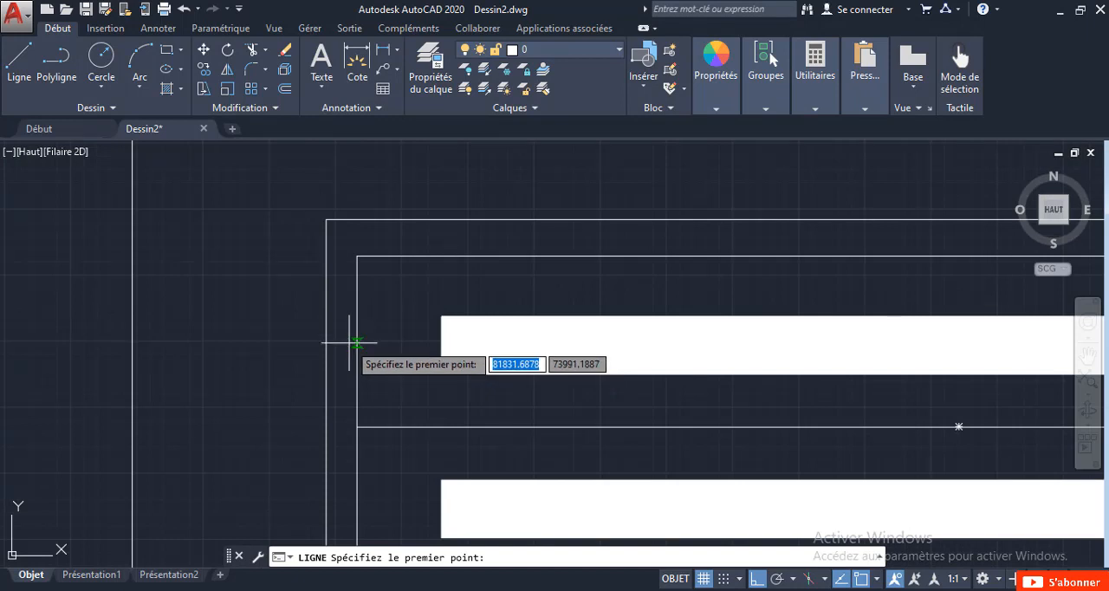
left_click(357, 349)
scroll(514, 371, "down", 4)
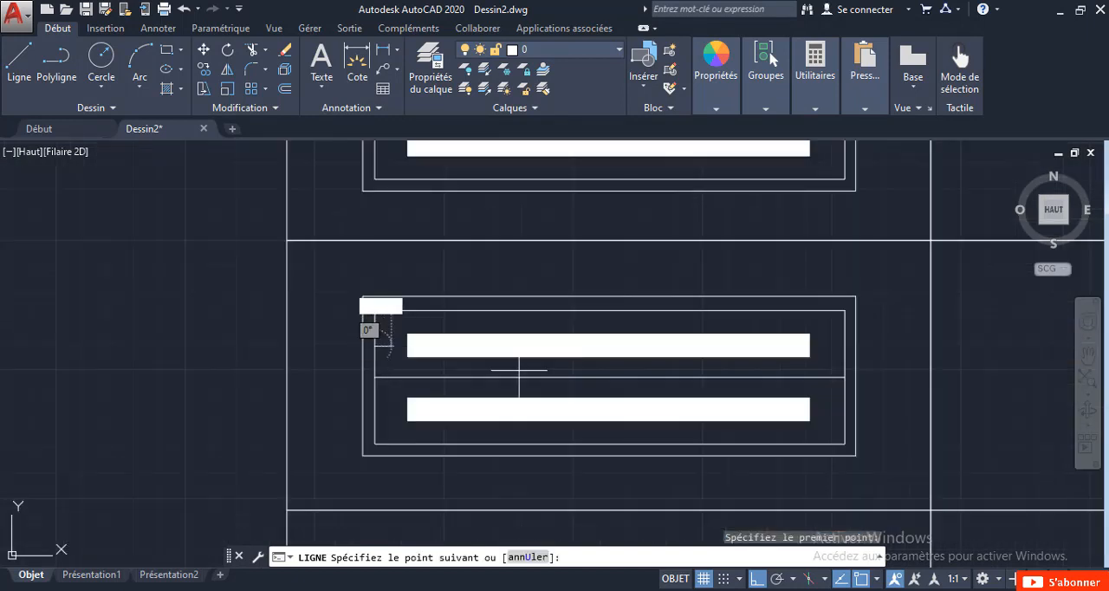
scroll(680, 370, "up", 3)
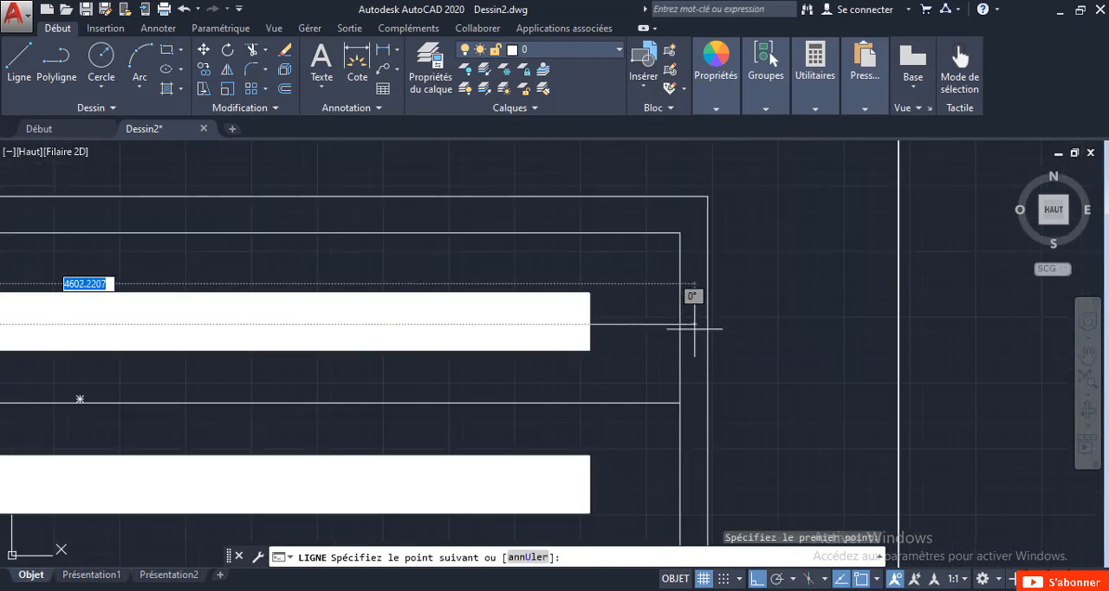
key("Escape")
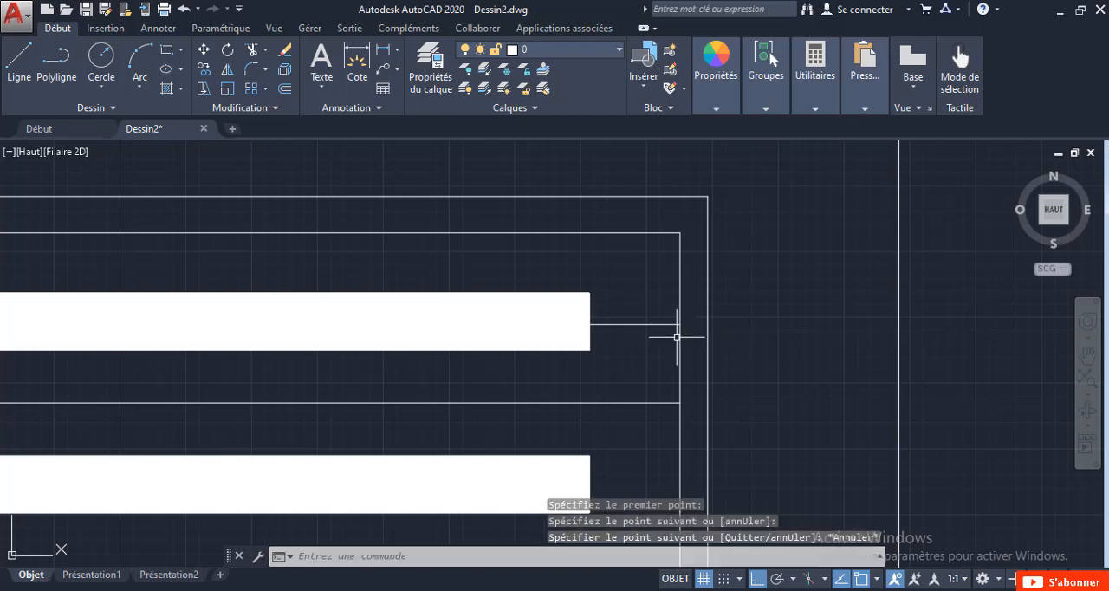
Mirror the upper bar's line about the second symbol's horizontal centreline, keeping the source line.
left_click(668, 366)
left_click(633, 293)
scroll(598, 270, "down", 3)
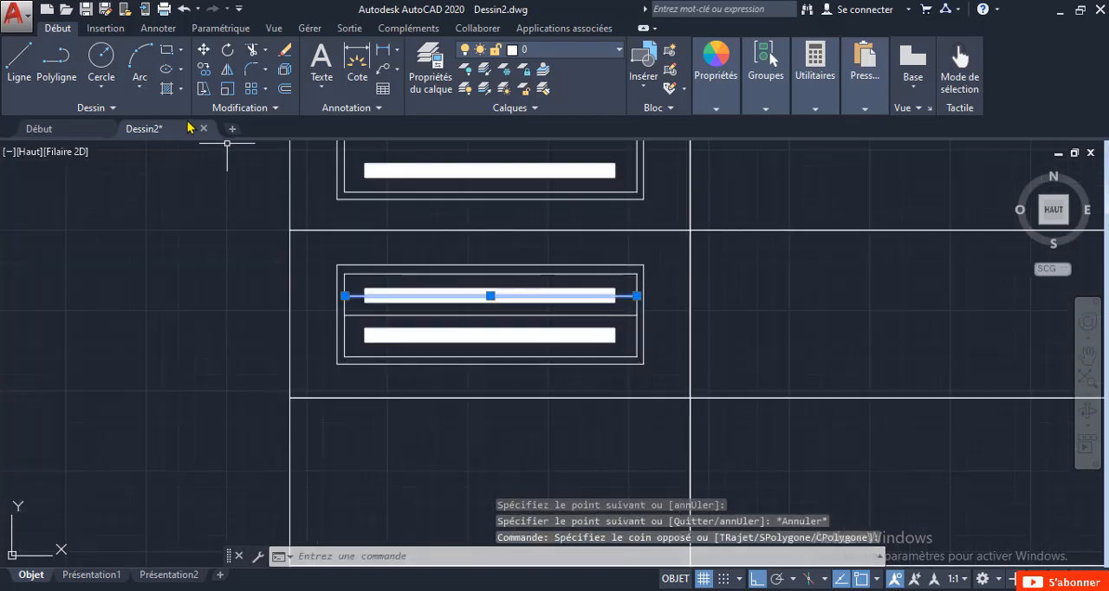
left_click(227, 74)
scroll(638, 310, "up", 4)
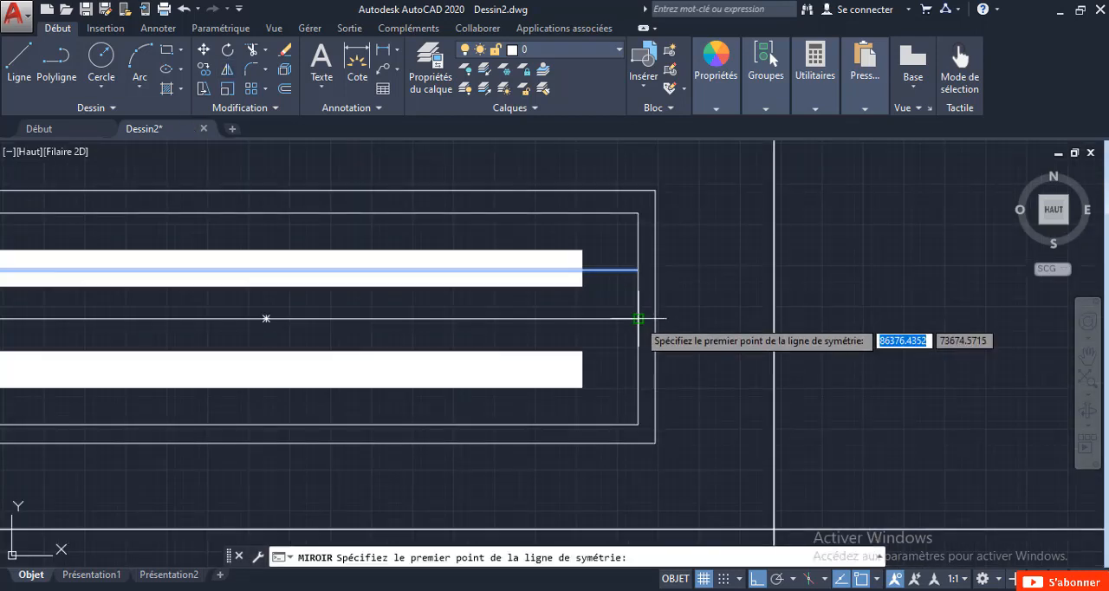
left_click(639, 319)
scroll(639, 319, "down", 4)
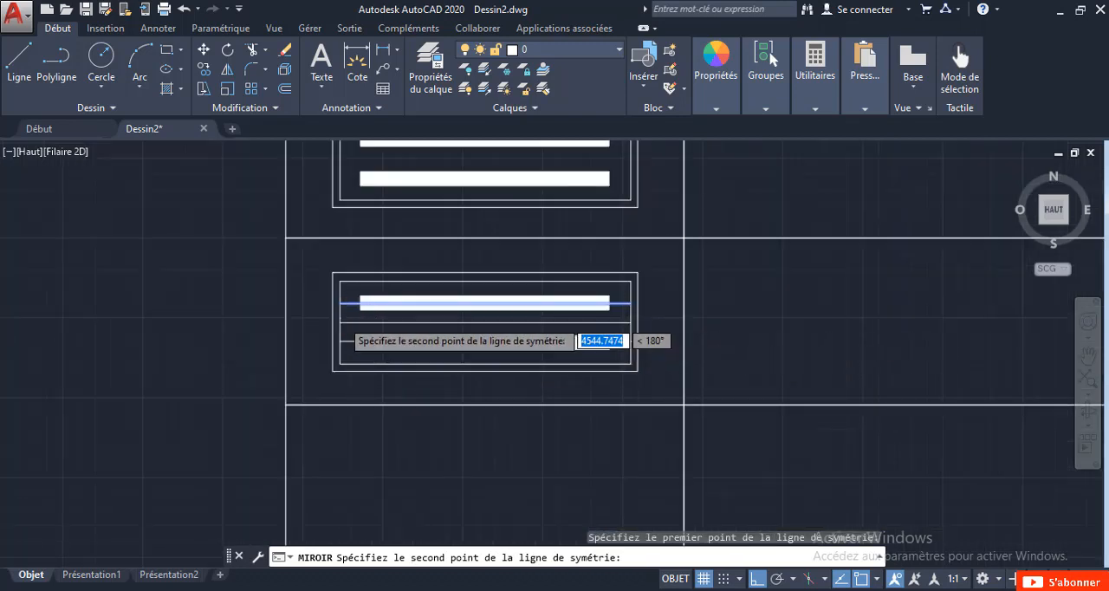
scroll(331, 324, "up", 4)
left_click(326, 334)
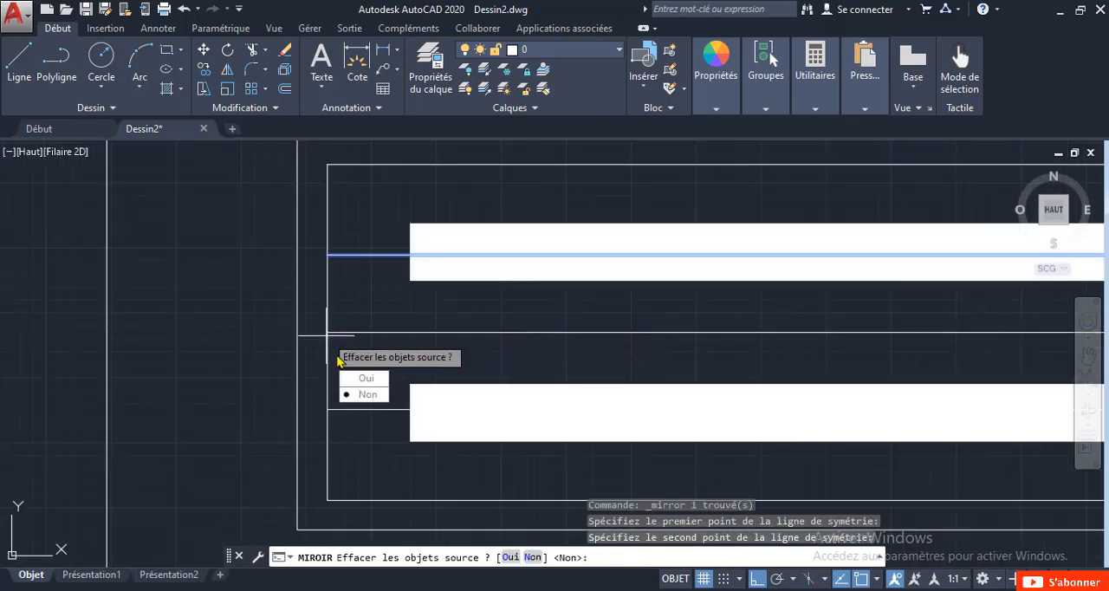
left_click(364, 394)
Draw a vertical line between the midpoints of the inner rectangle's lower and upper sides in the second symbol.
scroll(336, 337, "down", 4)
middle_click_drag(515, 386, 549, 371)
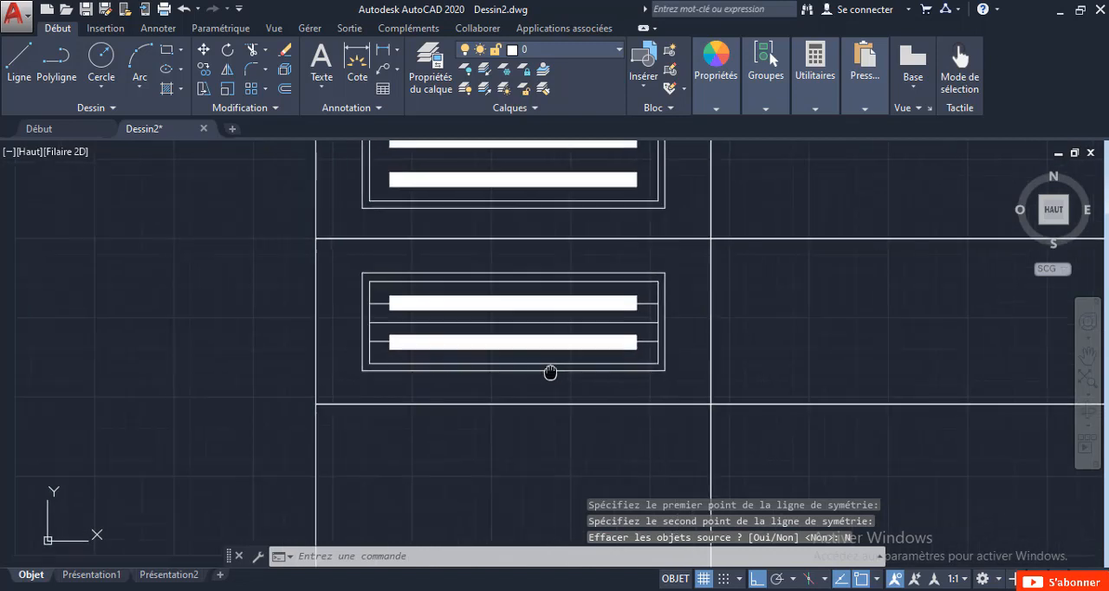
left_click(19, 60)
scroll(540, 364, "up", 2)
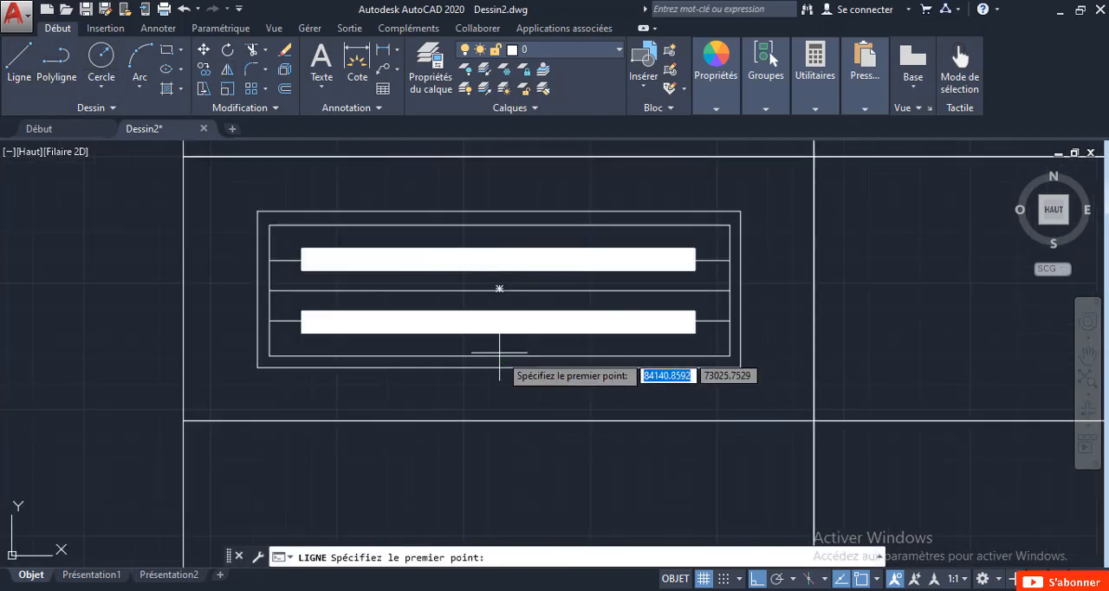
left_click(499, 356)
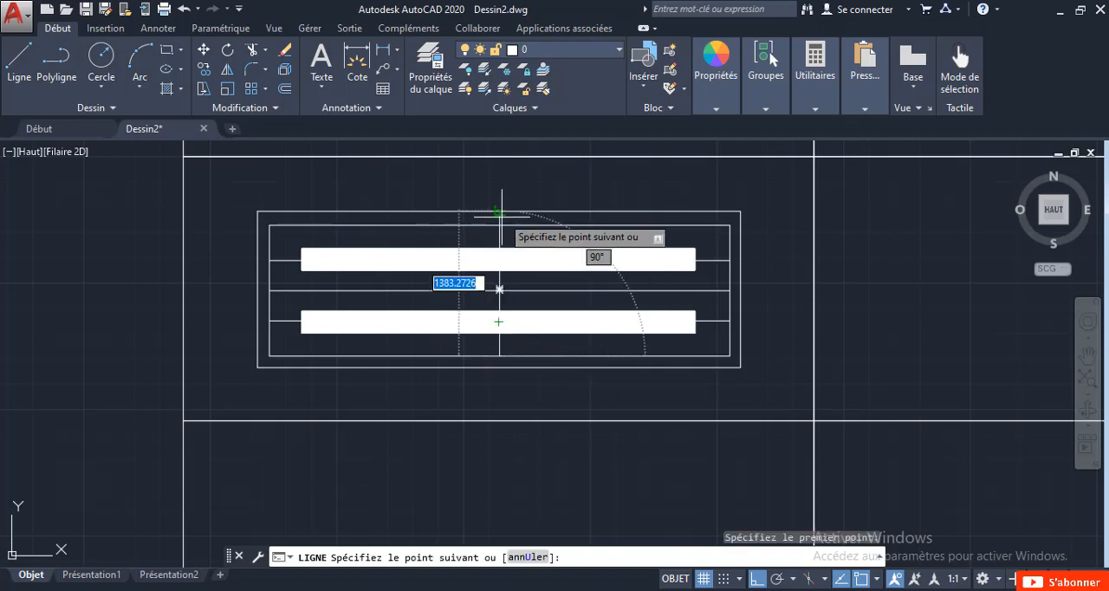
scroll(512, 221, "up", 4)
left_click(491, 238)
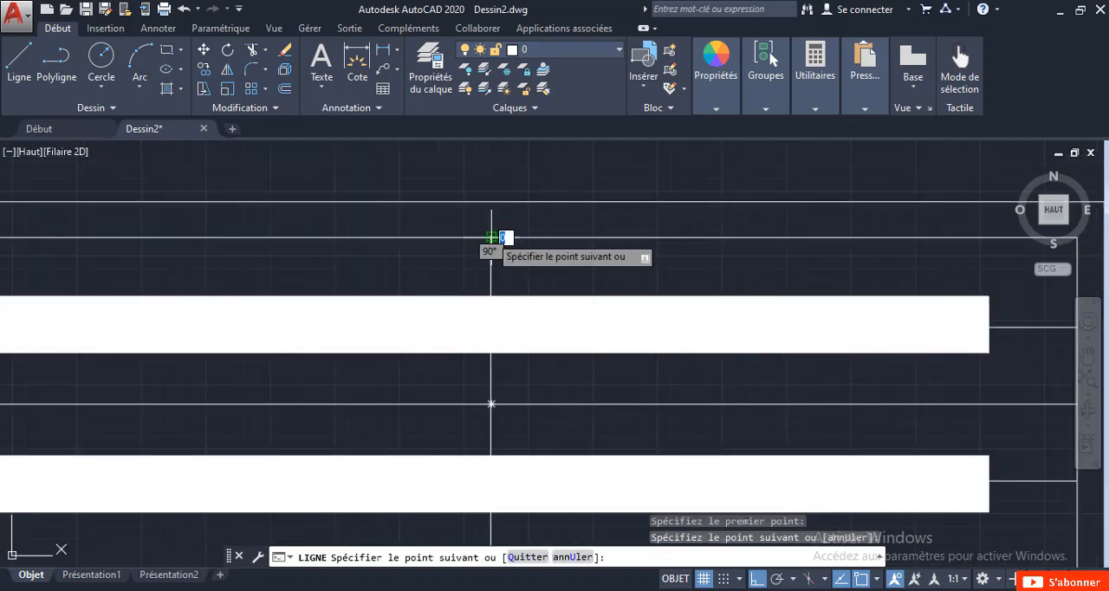
key("Escape")
scroll(491, 235, "down", 8)
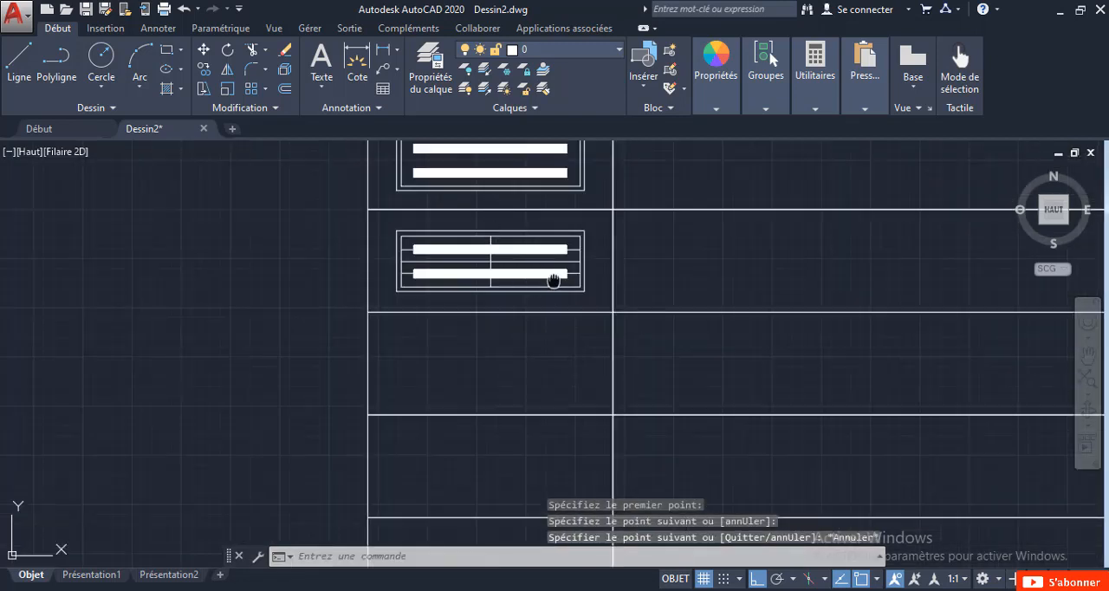
Copy the second symbol's vertical centre line four times to the left, at roughly even spacing from about 1875 to 420 units away.
middle_click_drag(553, 279, 553, 342)
scroll(498, 291, "up", 4)
scroll(478, 292, "up", 2)
left_click(547, 267)
left_click(511, 252)
right_click(510, 252)
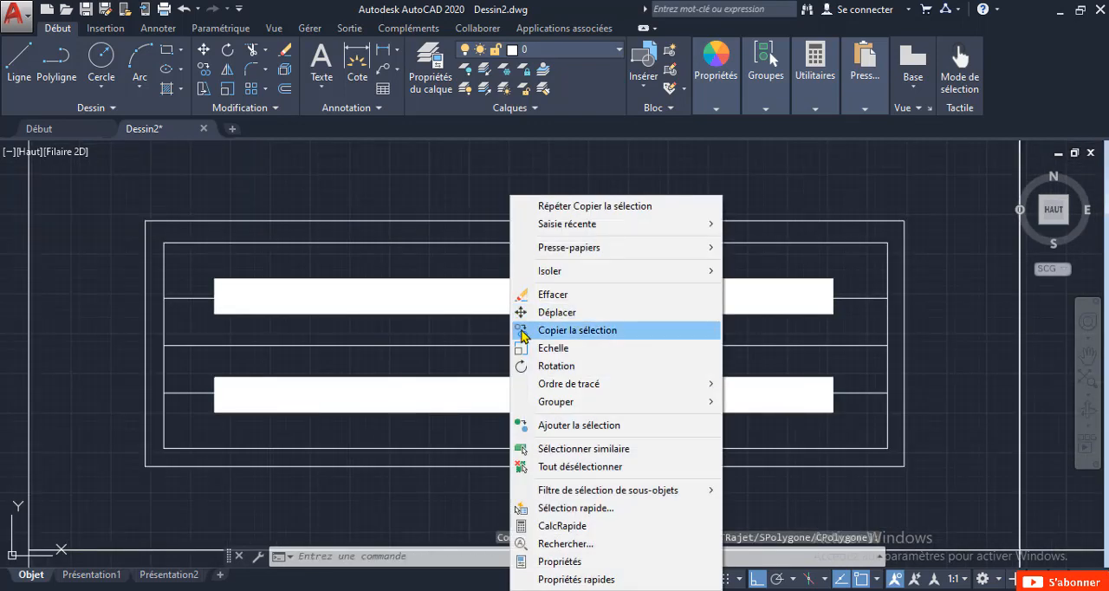
left_click(524, 331)
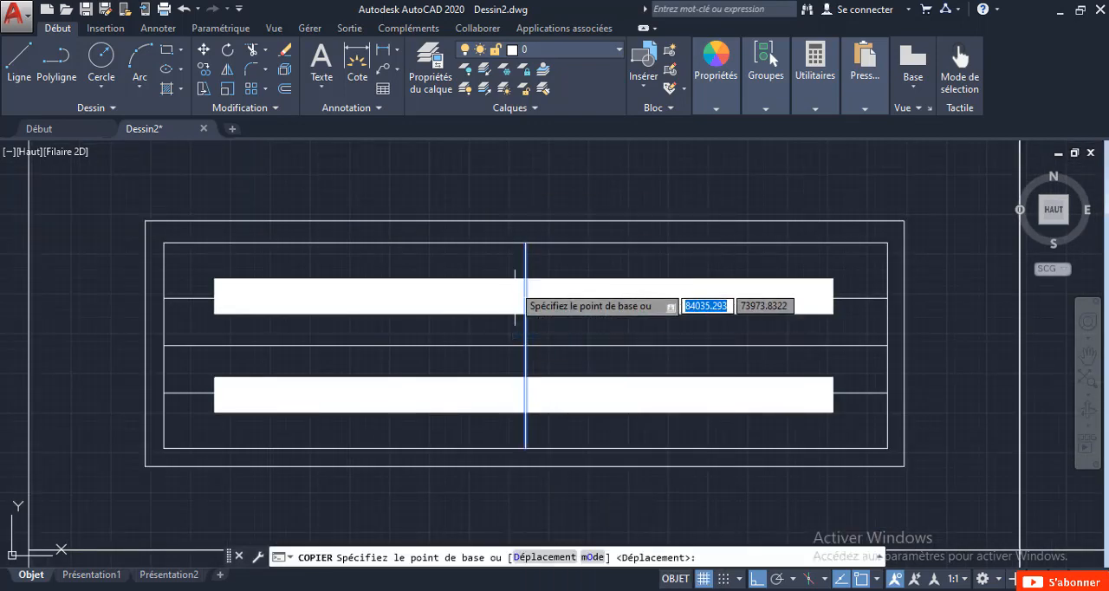
left_click(525, 243)
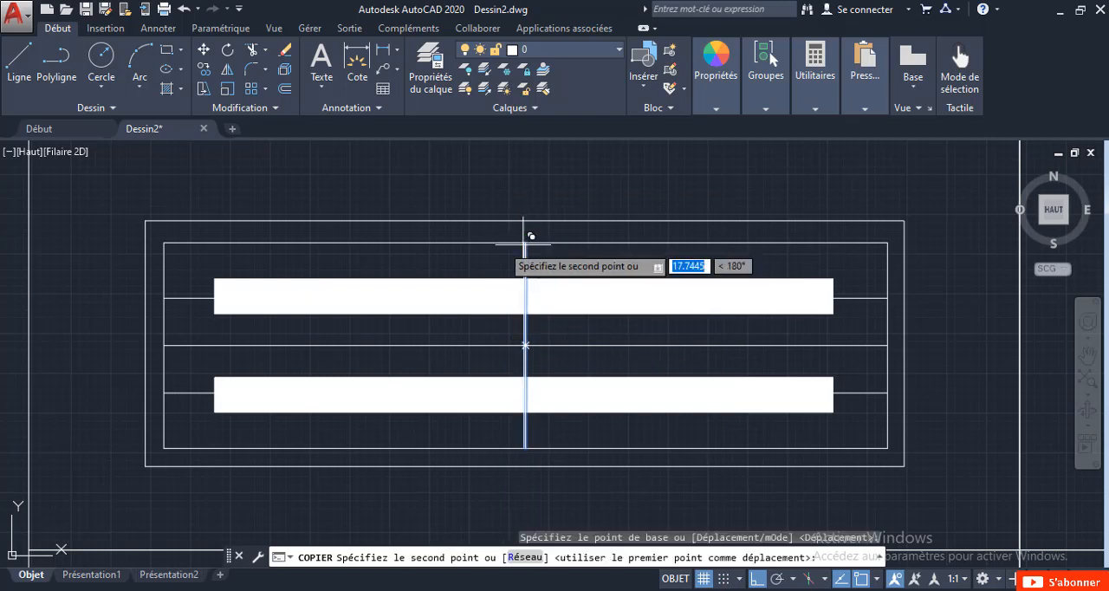
left_click(229, 243)
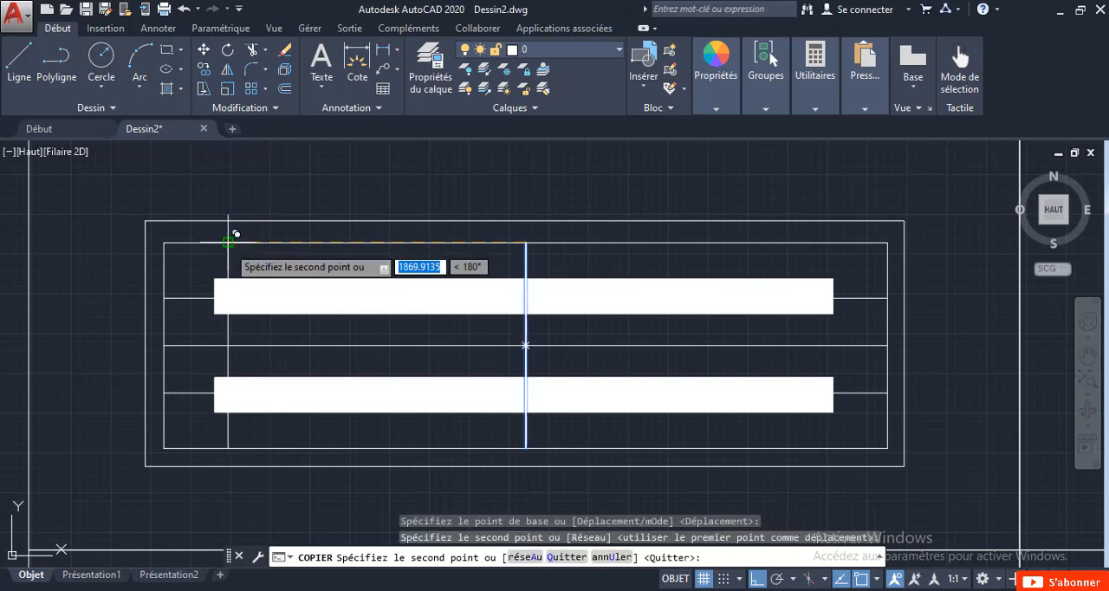
left_click(308, 243)
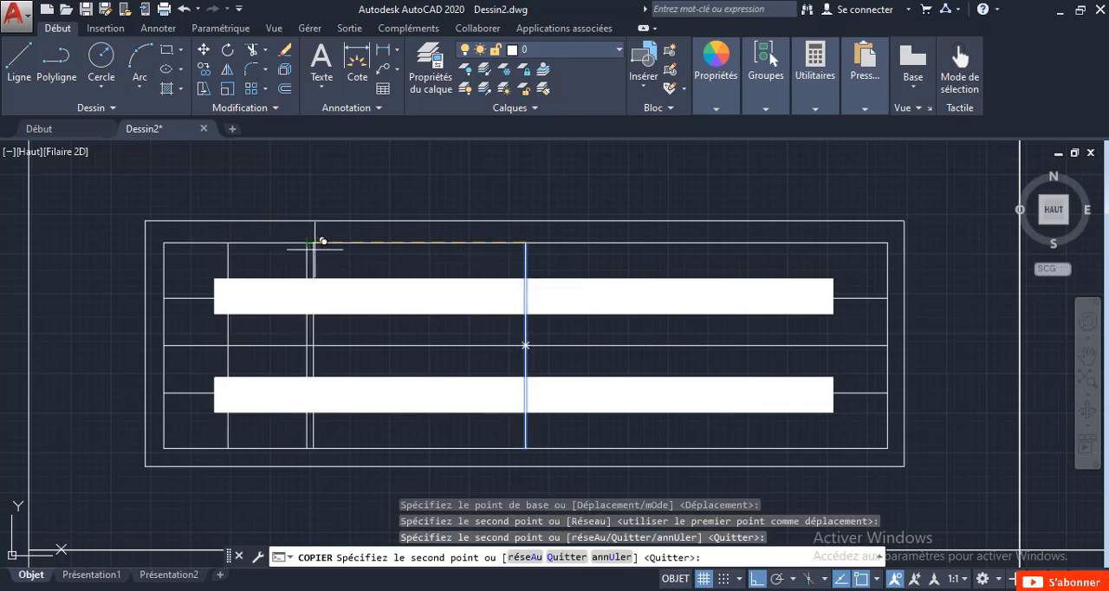
left_click(386, 261)
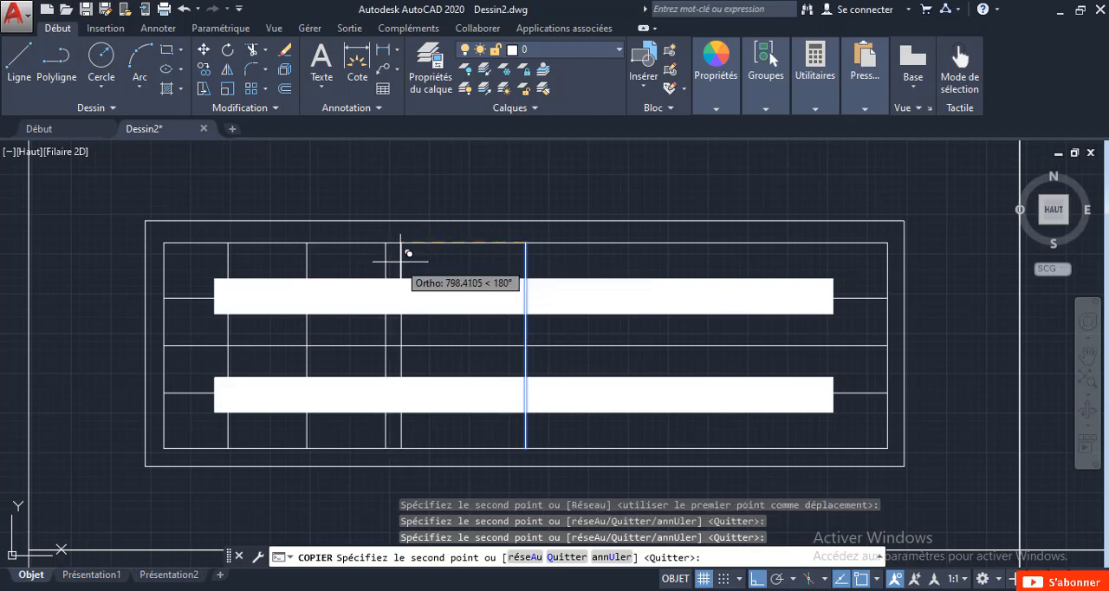
left_click(460, 250)
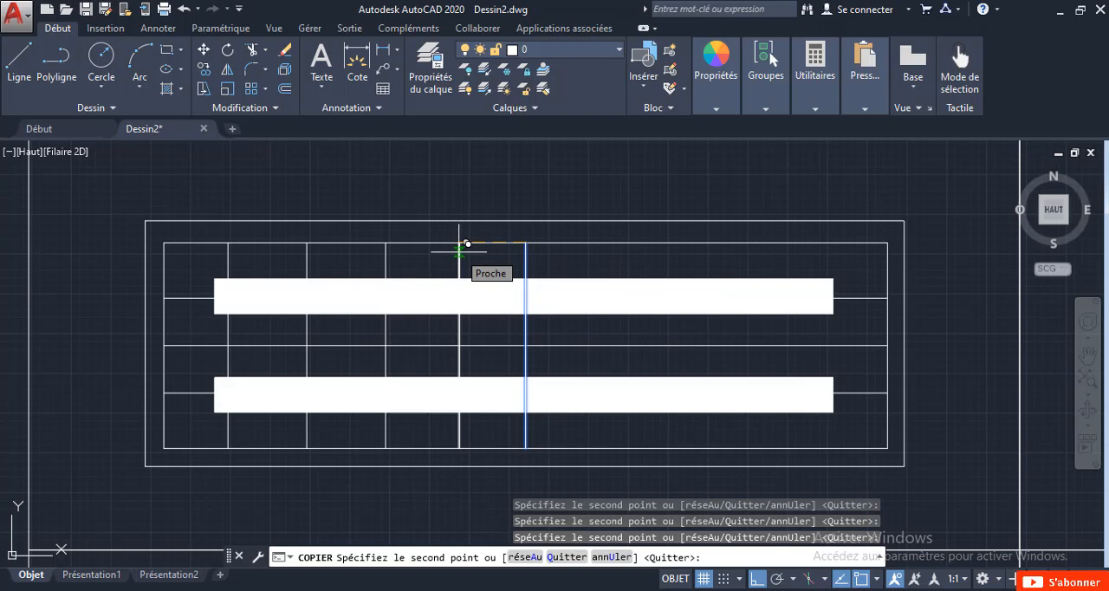
key("Escape")
Mirror the four copied vertical lines about the second symbol's vertical centre line, keeping the source lines.
left_click(474, 438)
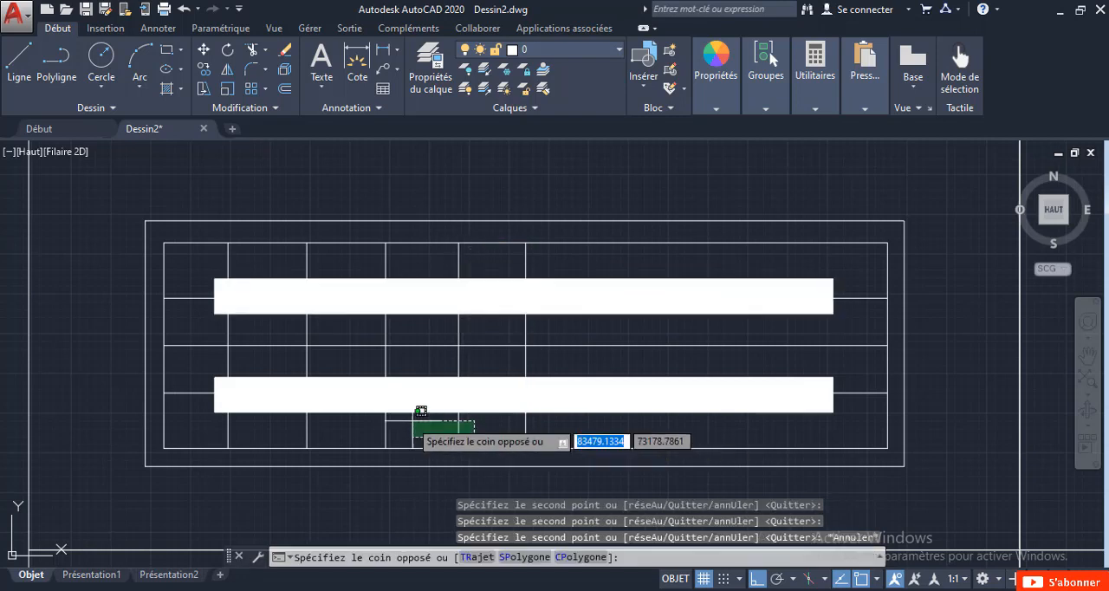
left_click(201, 407)
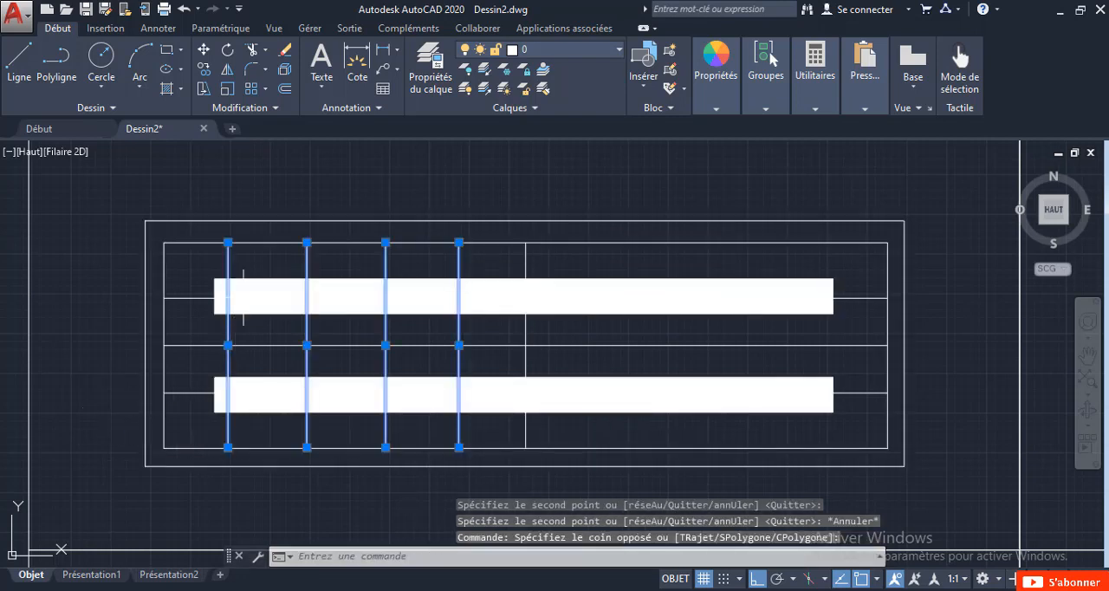
left_click(227, 71)
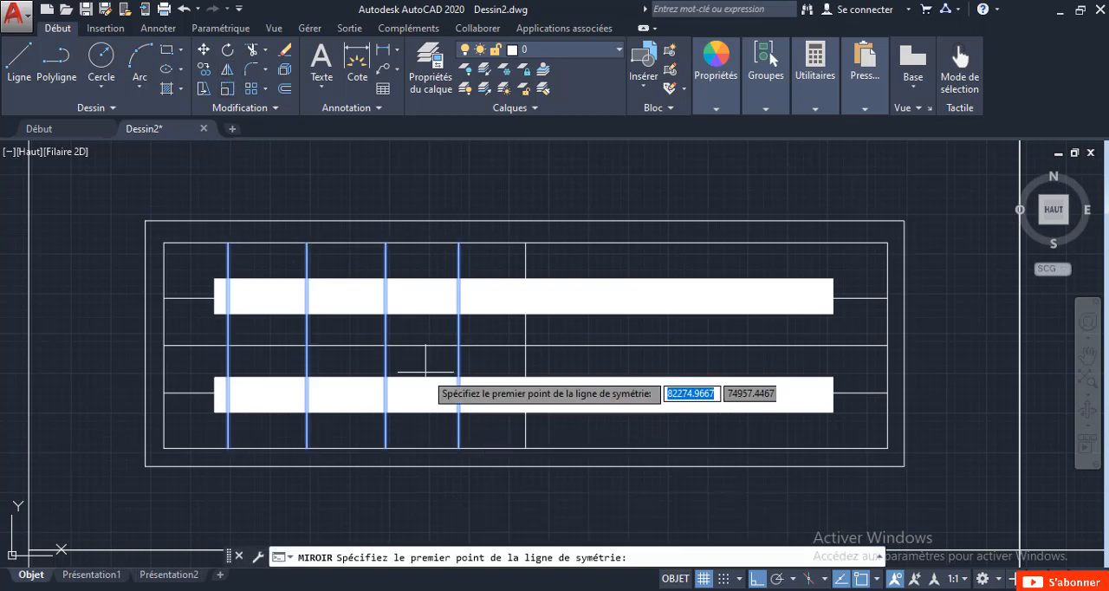
left_click(525, 242)
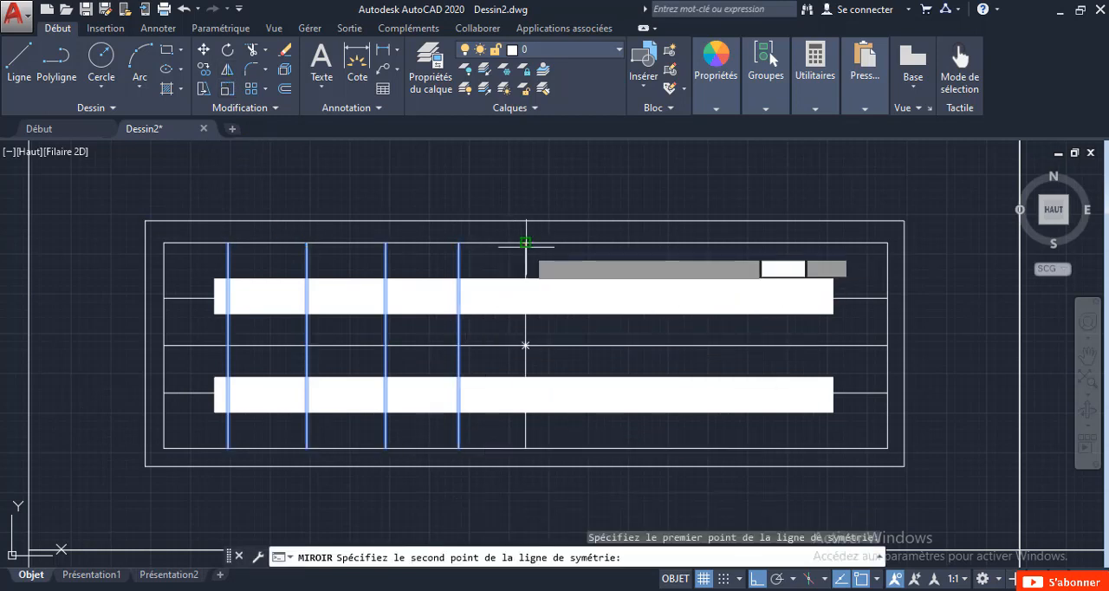
left_click(525, 448)
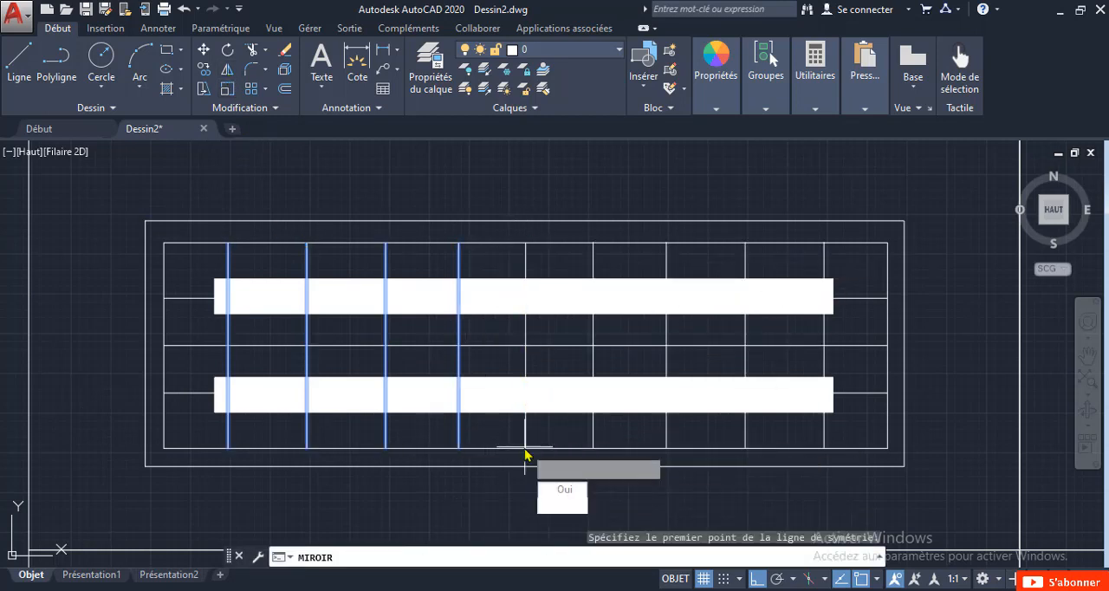
left_click(548, 506)
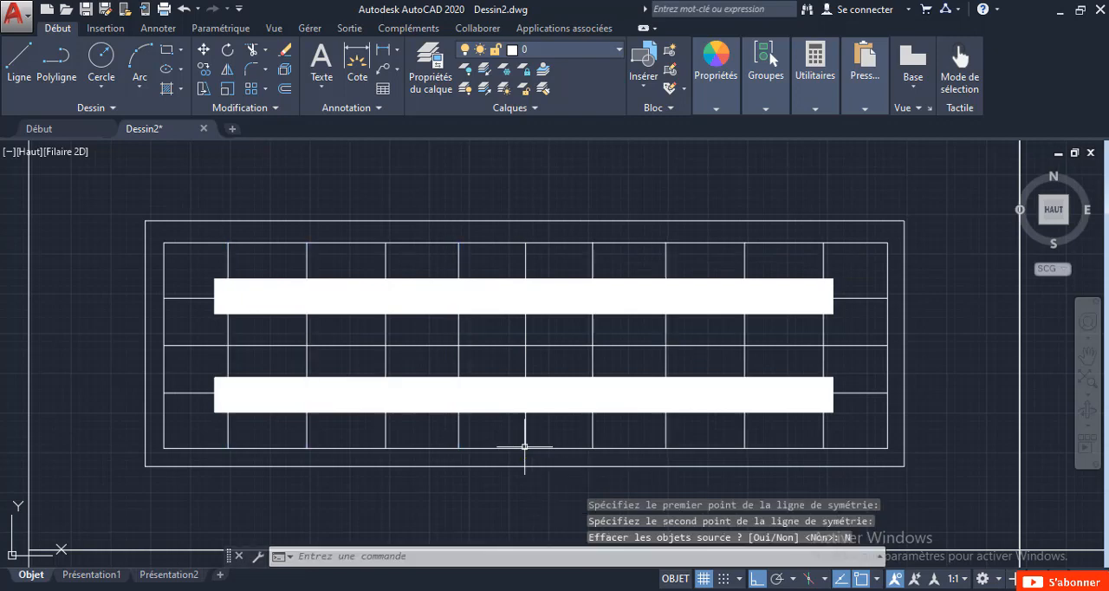
Review the two finished symbols and the legend table alongside the reference legend.
scroll(537, 395, "down", 4)
mouse_move(536, 395)
middle_mouse_down()
mouse_move(508, 345)
mouse_move(463, 371)
middle_mouse_up()
scroll(462, 372, "up", 3)
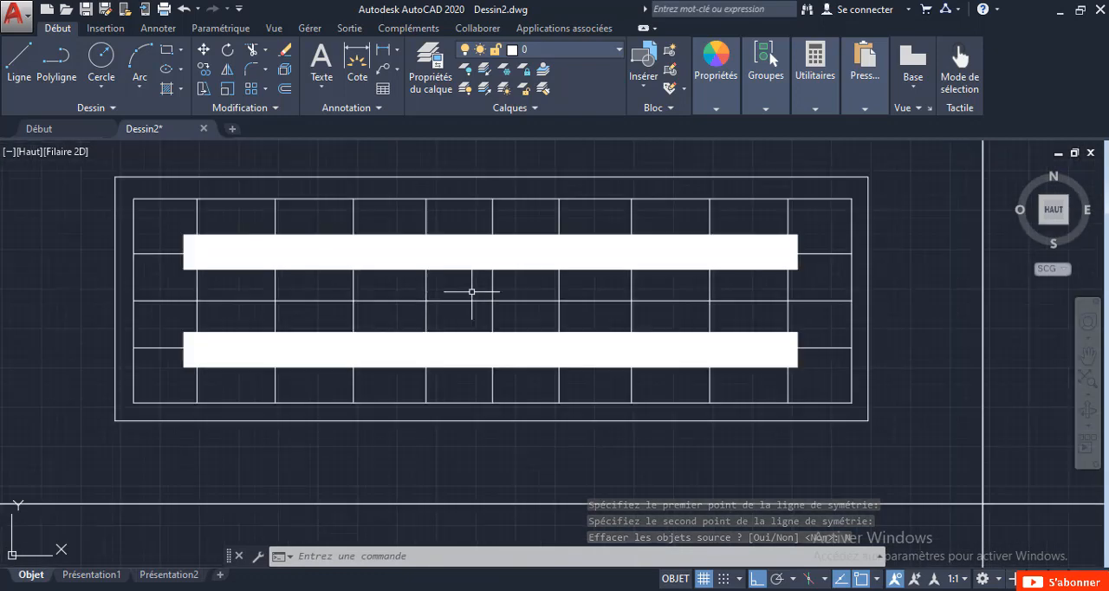
scroll(471, 292, "down", 1)
scroll(471, 292, "down", 2)
middle_click_drag(512, 245, 517, 357)
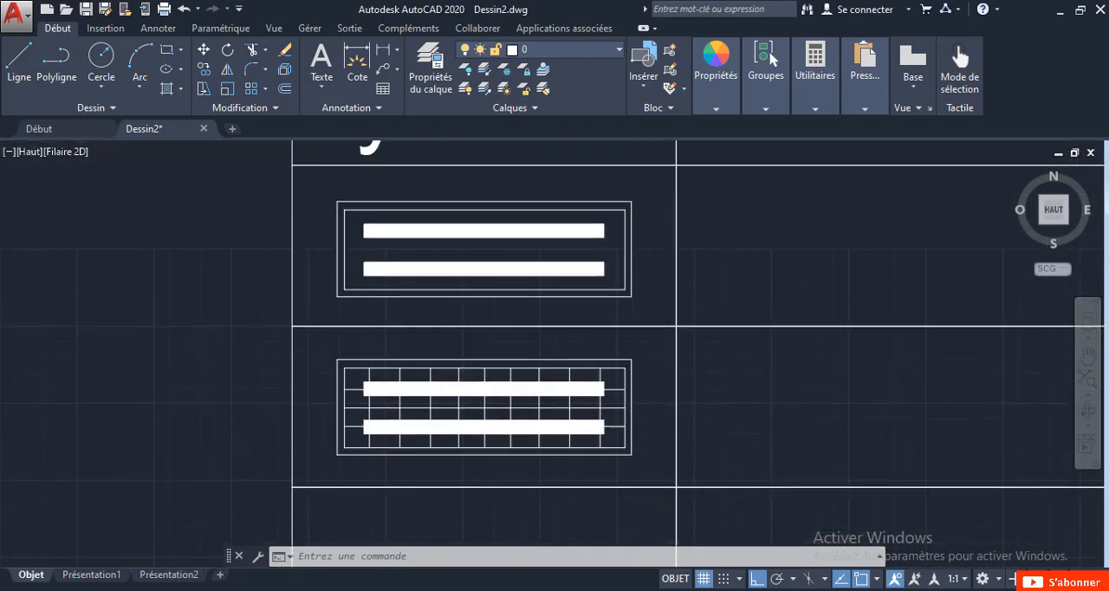
scroll(518, 356, "down", 3)
scroll(572, 404, "down", 3)
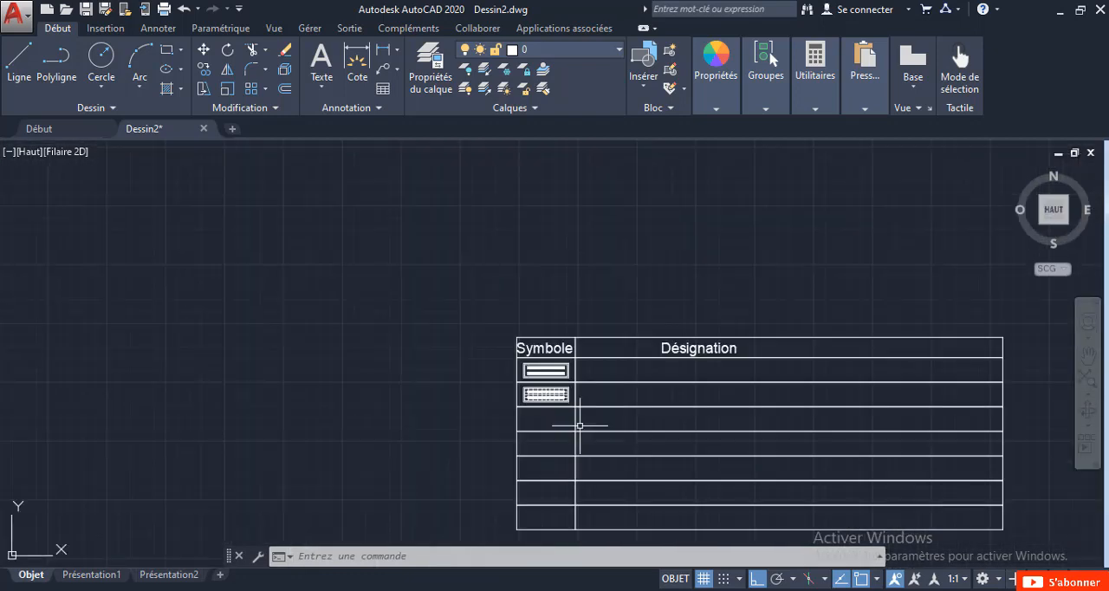
middle_click_drag(577, 425, 567, 411)
scroll(535, 338, "up", 2)
scroll(552, 363, "down", 6)
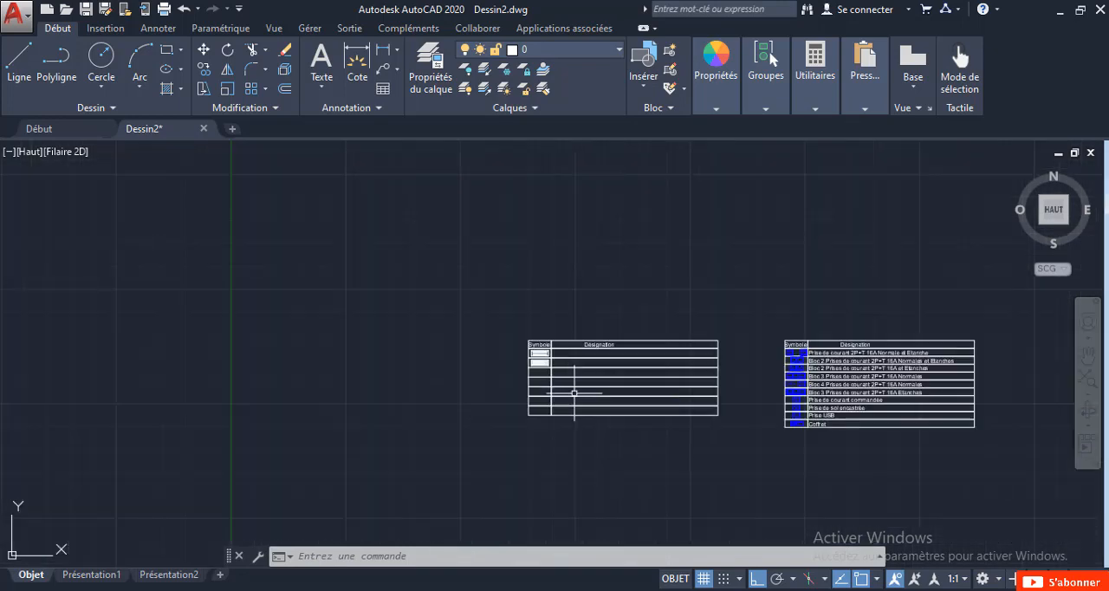
Draw a roughly square rectangle about 2000 units wide in the third row's Symbole cell.
scroll(586, 403, "up", 2)
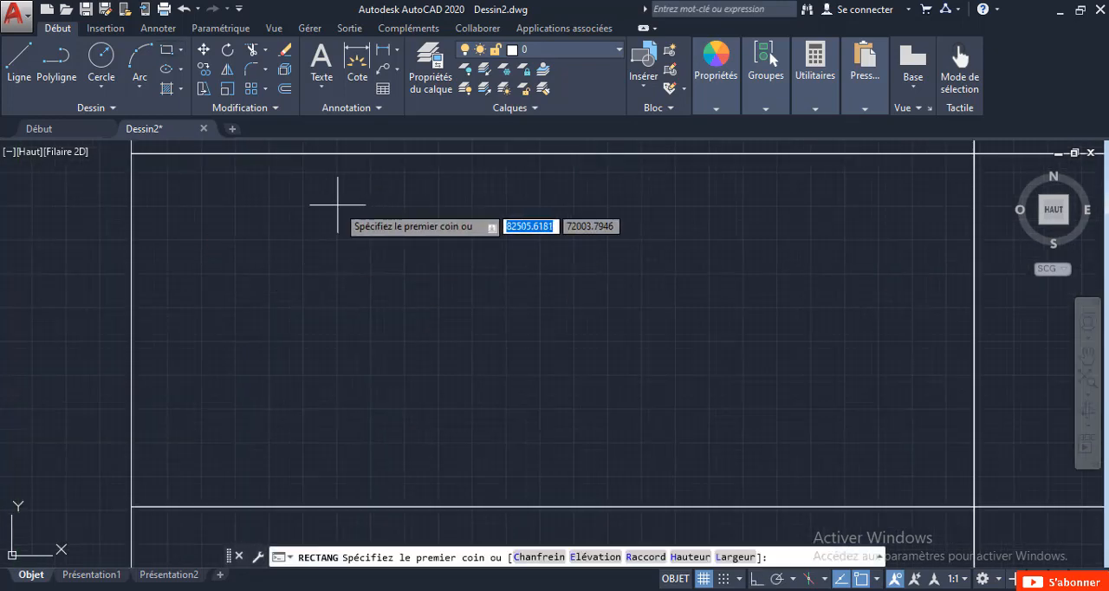
left_click(337, 205)
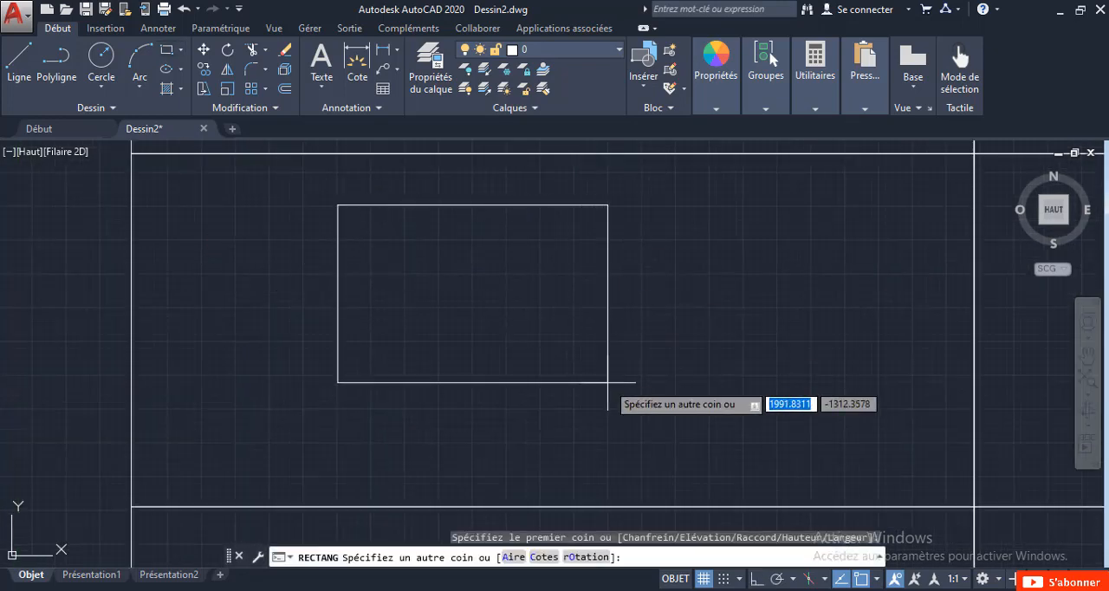
left_click(610, 478)
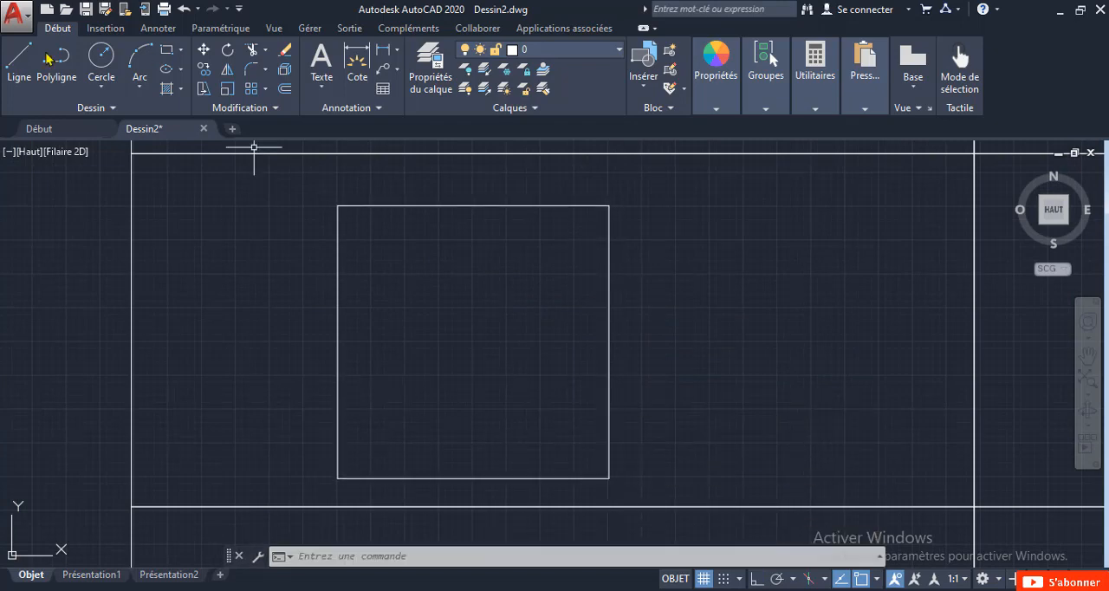
Draw both corner-to-corner diagonals inside the third row's square.
left_click(18, 74)
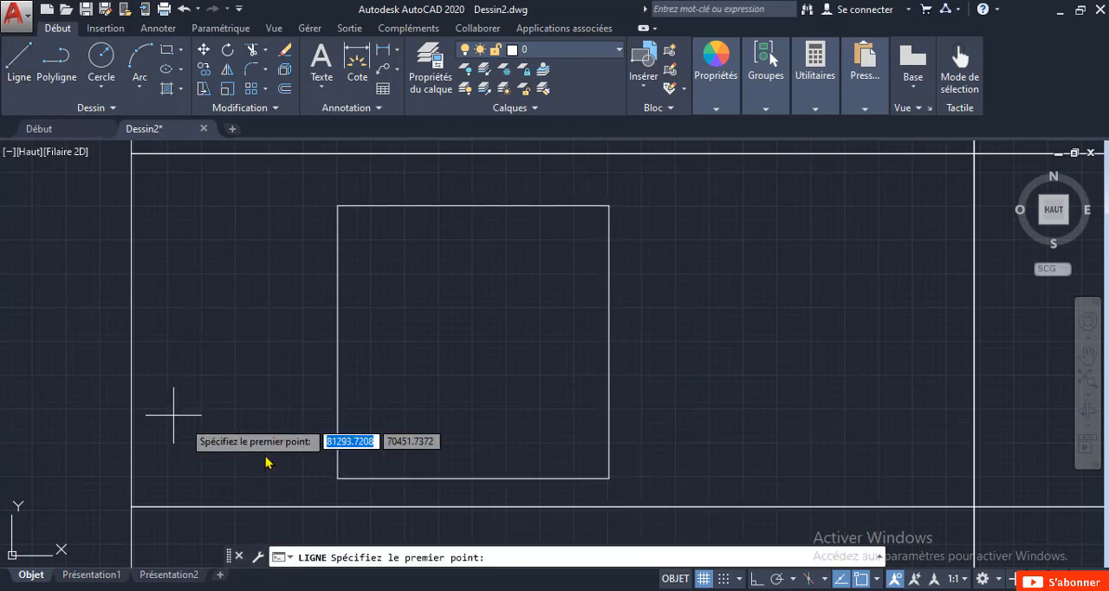
left_click(337, 478)
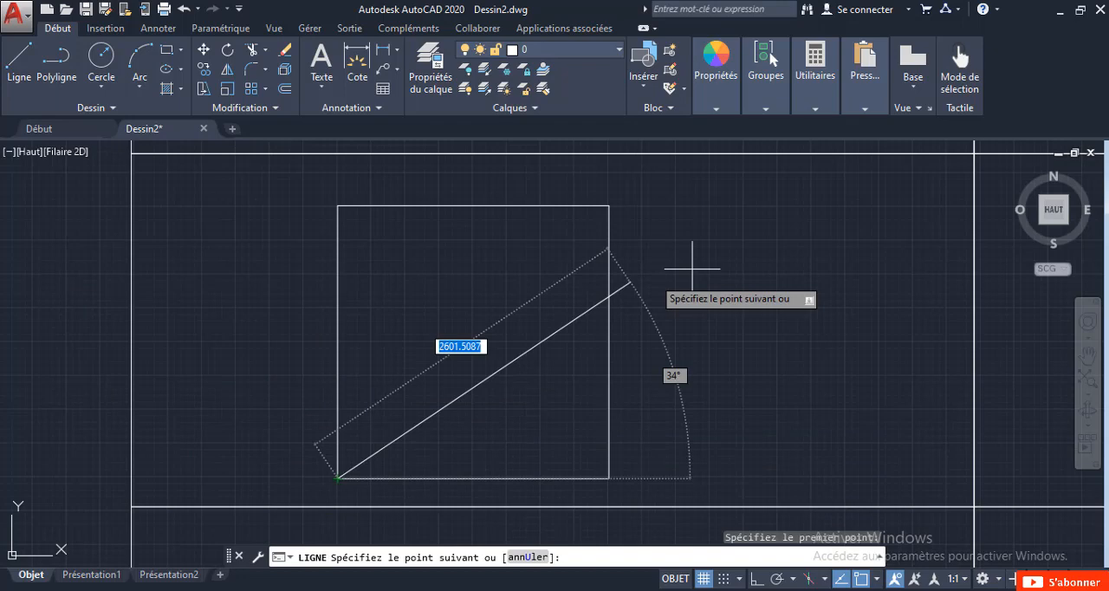
left_click(610, 206)
key("Escape")
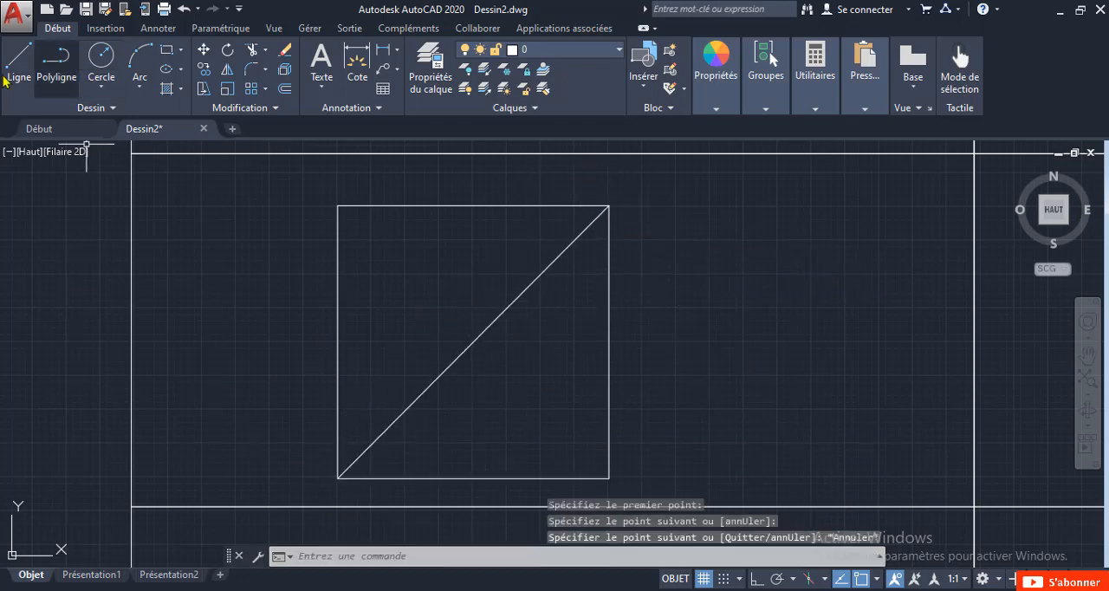
key("Return")
left_click(337, 205)
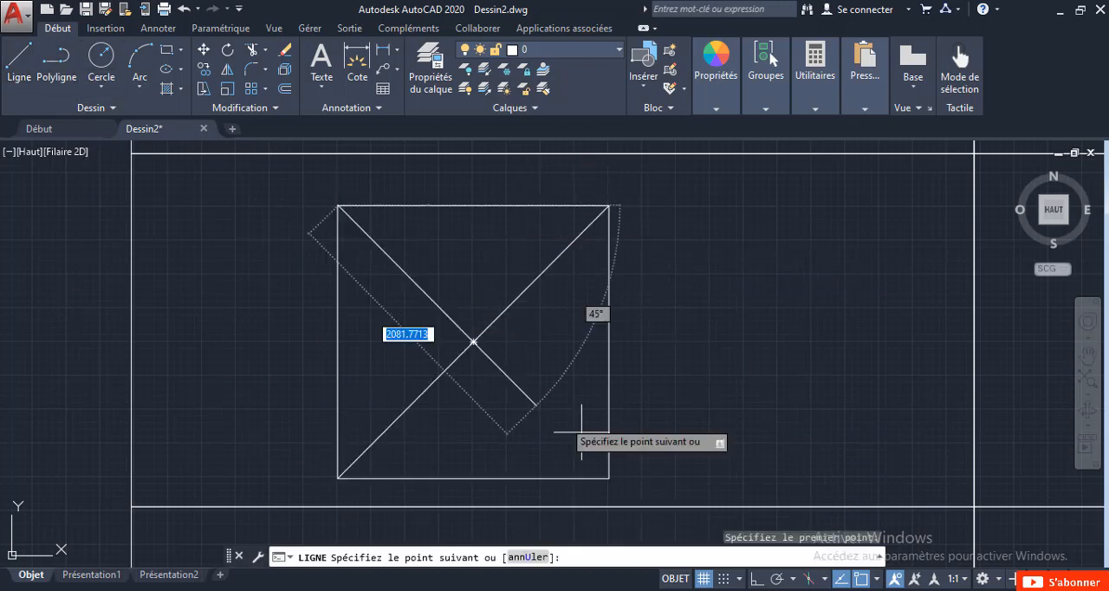
left_click(609, 478)
key("Escape")
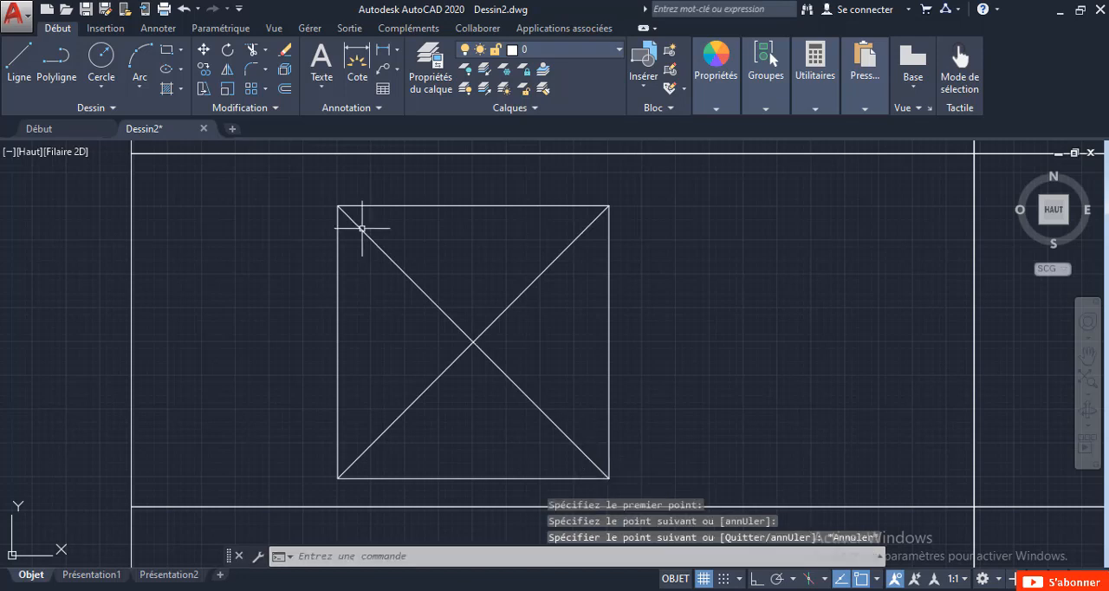
Draw a horizontal line between the midpoints of the square's two vertical sides.
left_click(13, 64)
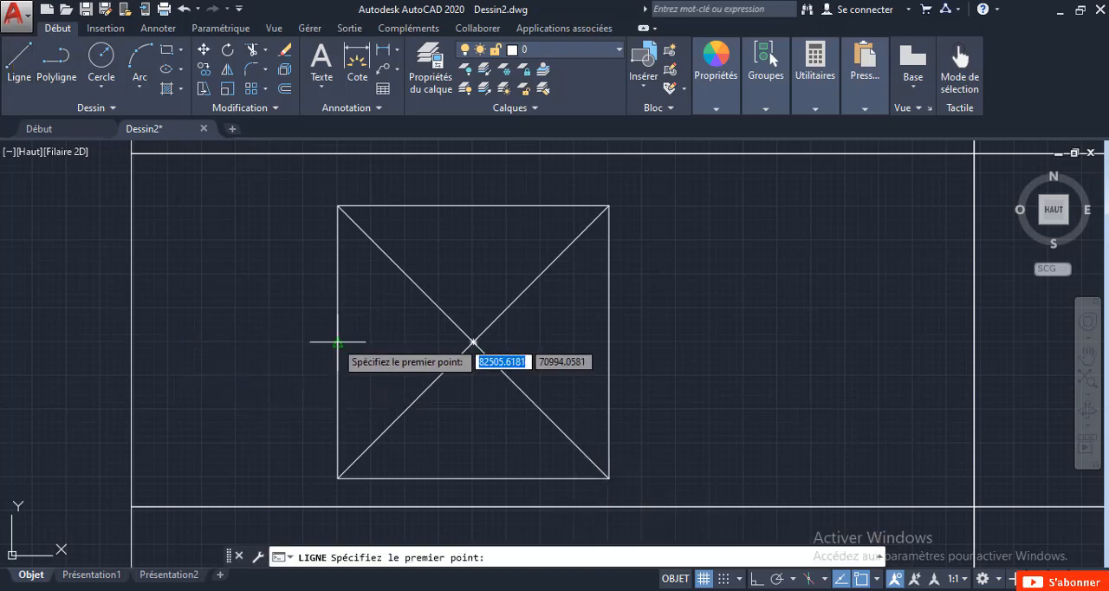
left_click(337, 342)
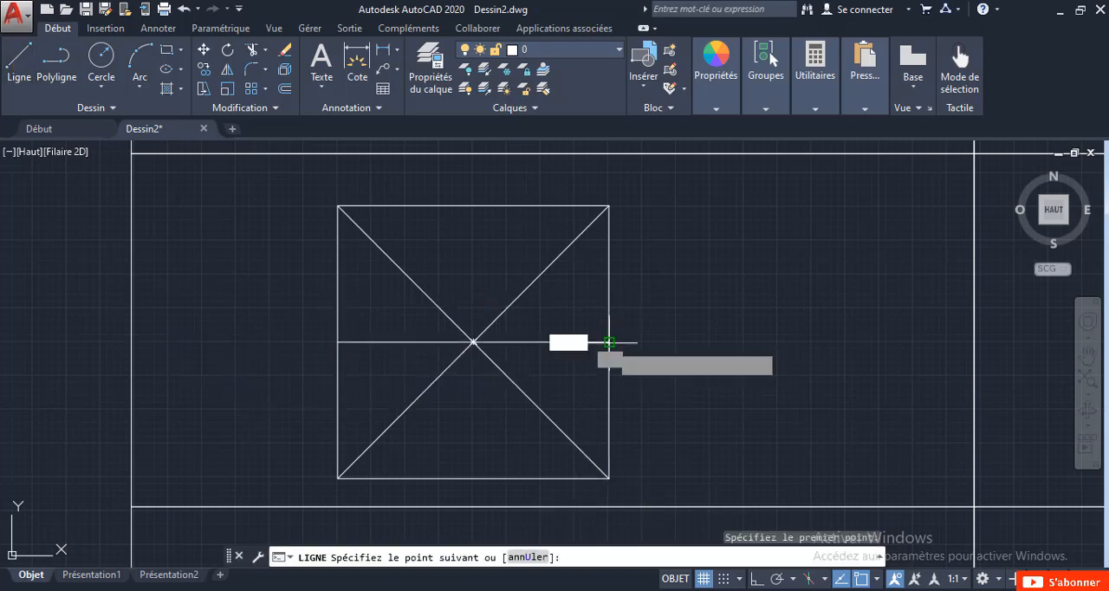
left_click(610, 342)
key("Escape")
Draw a horizontal polyline across the square from side to side, slightly above its horizontal centre line.
left_click(56, 76)
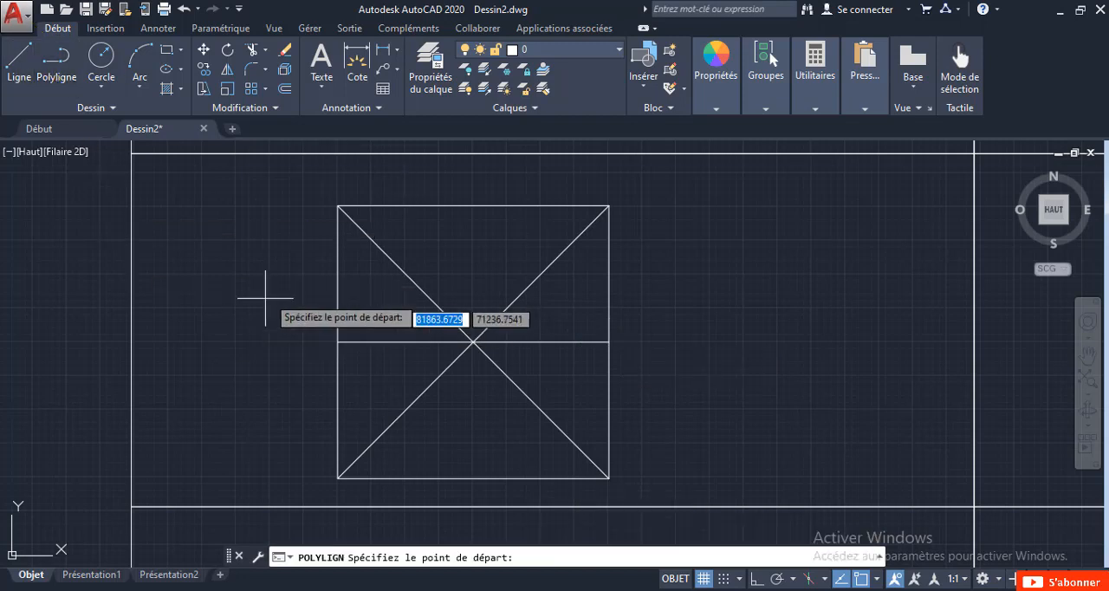
left_click(336, 306)
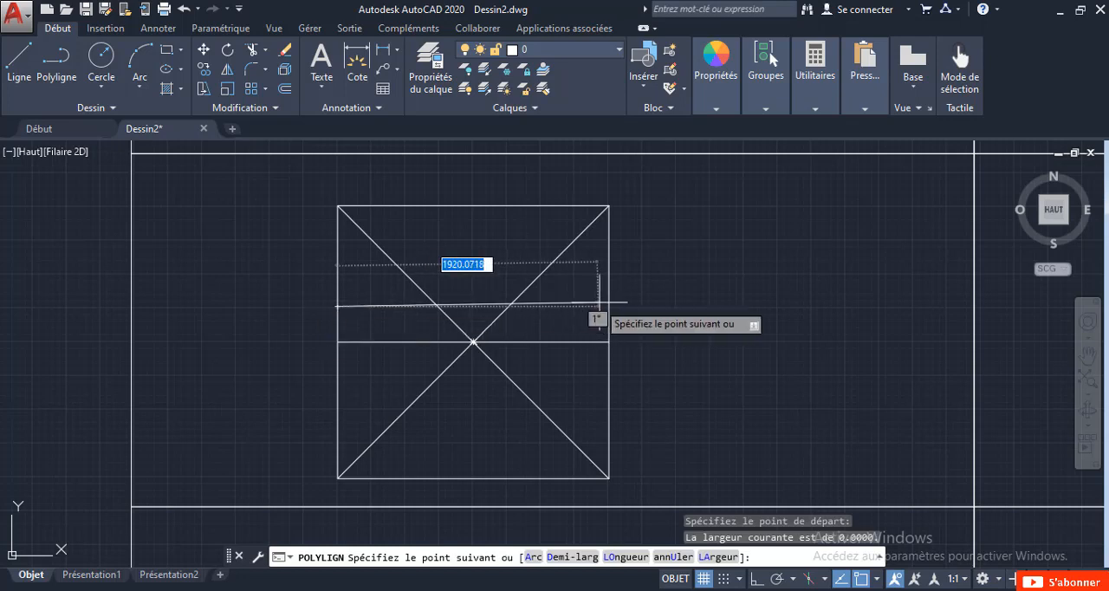
left_click(609, 307)
key("Escape")
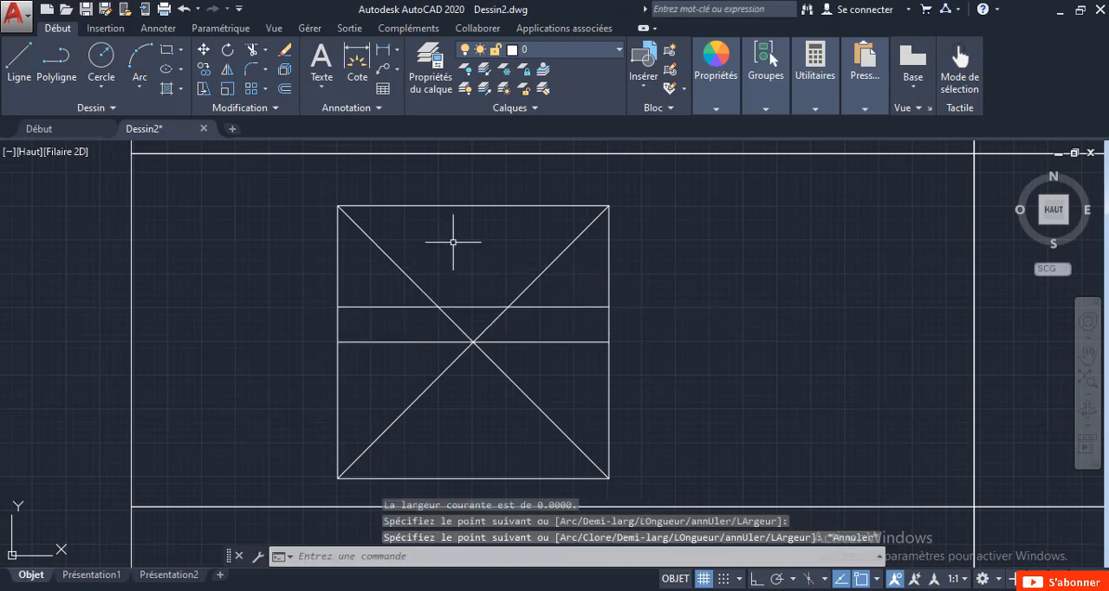
Draw two more horizontal lines across the square, spaced evenly between the existing upper polyline and the square's top side.
left_click(21, 78)
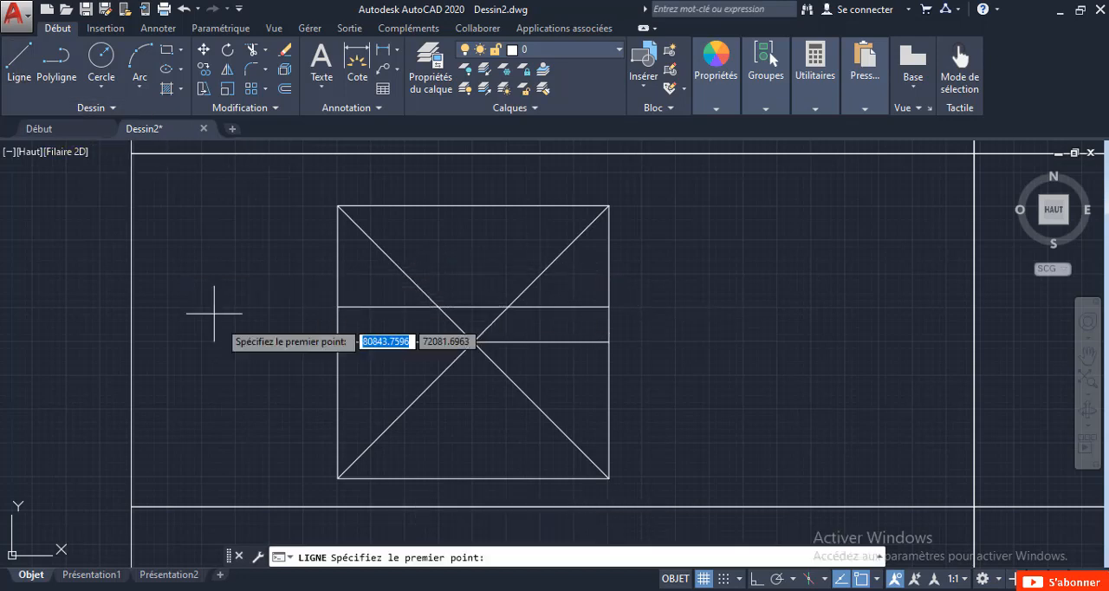
left_click(337, 274)
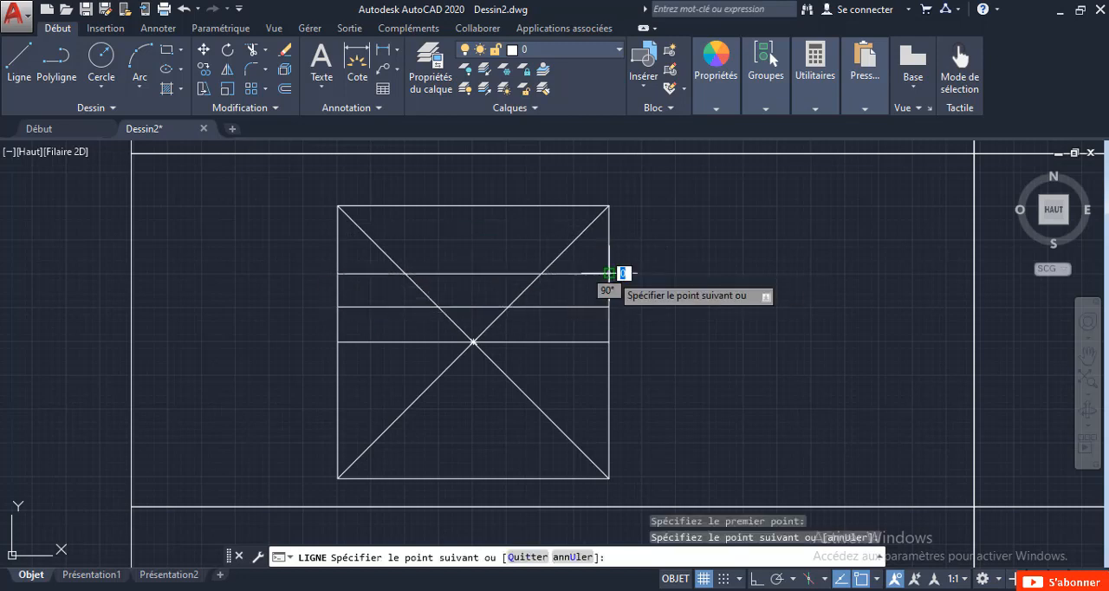
key("Escape")
left_click(7, 78)
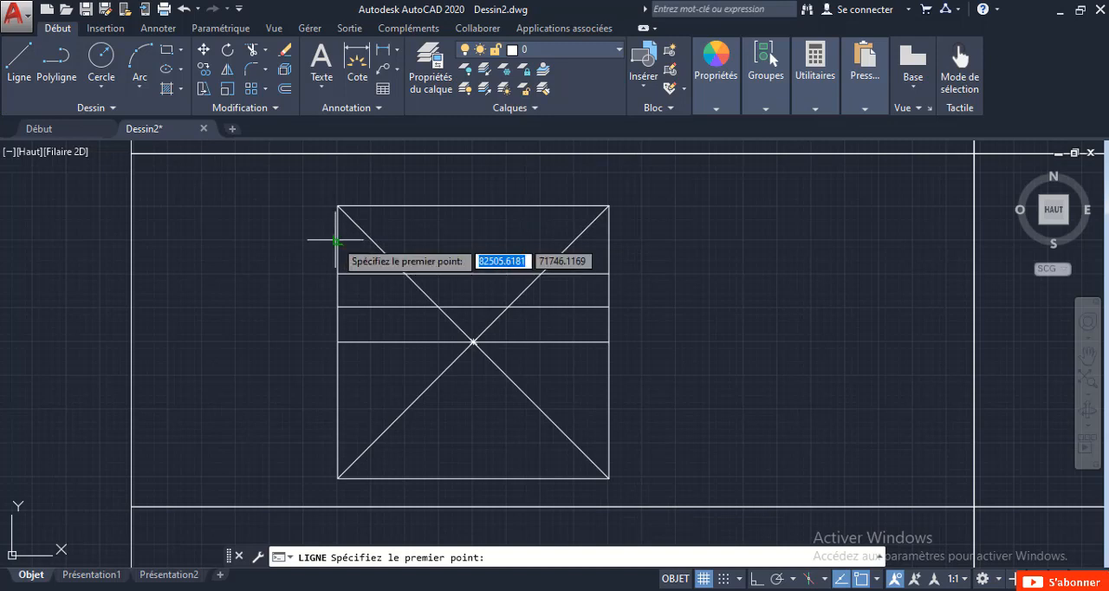
left_click(337, 240)
left_click(609, 240)
key("Escape")
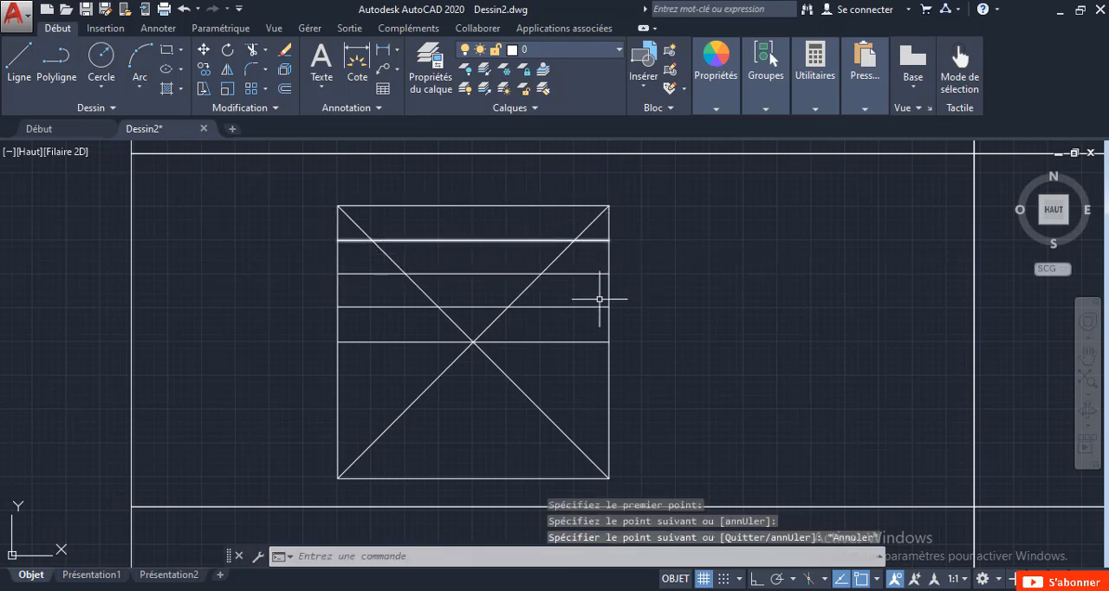
Mirror the three upper horizontal lines about the square's horizontal centre line, keeping the source objects.
left_click(600, 322)
left_click(585, 224)
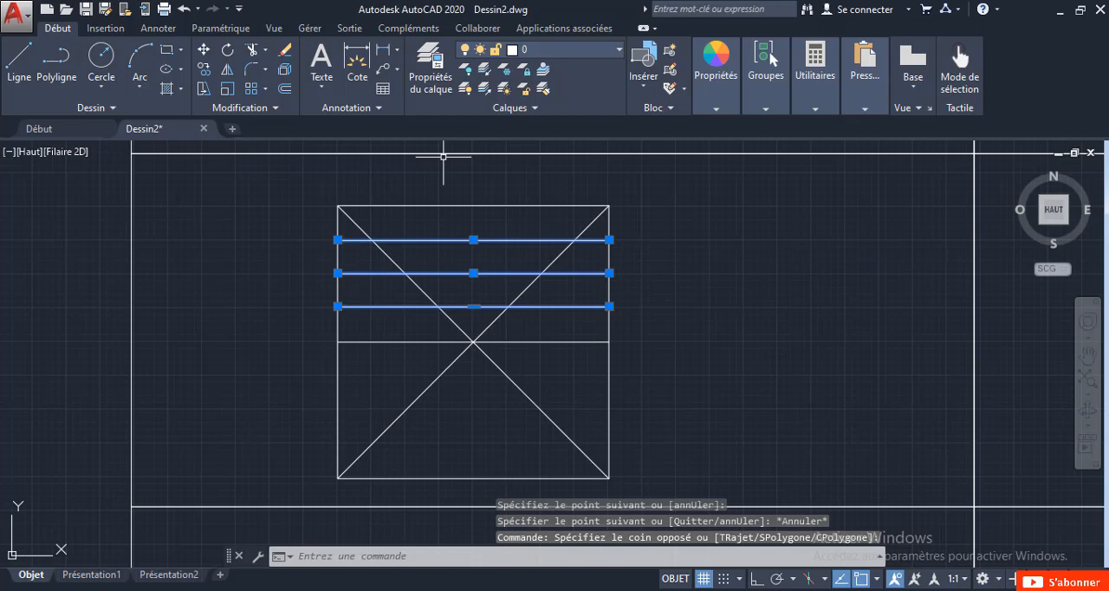
left_click(227, 71)
left_click(338, 342)
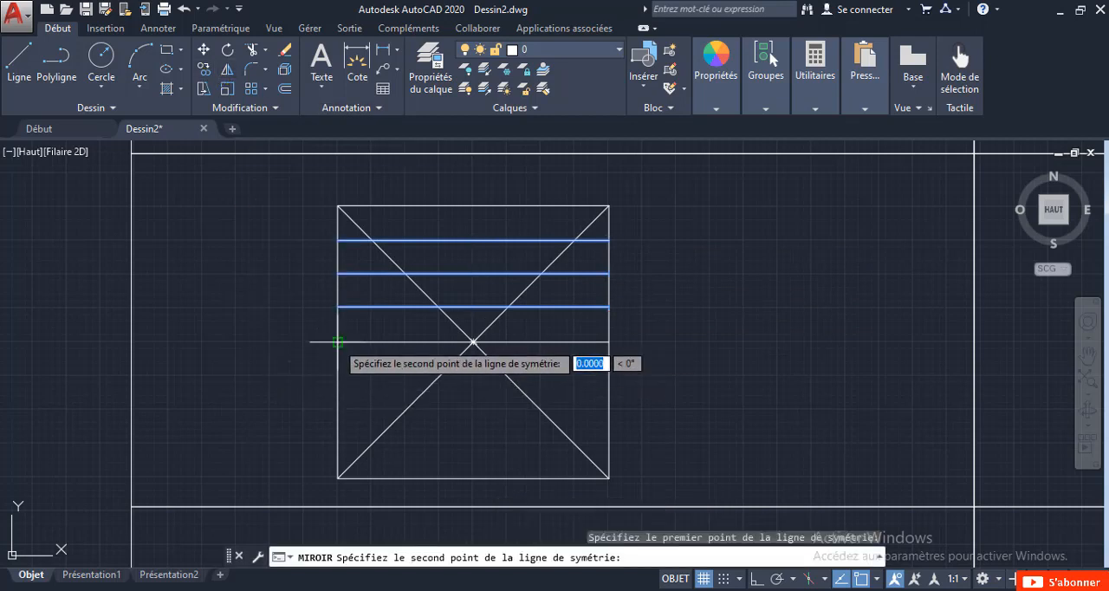
left_click(609, 343)
left_click(646, 403)
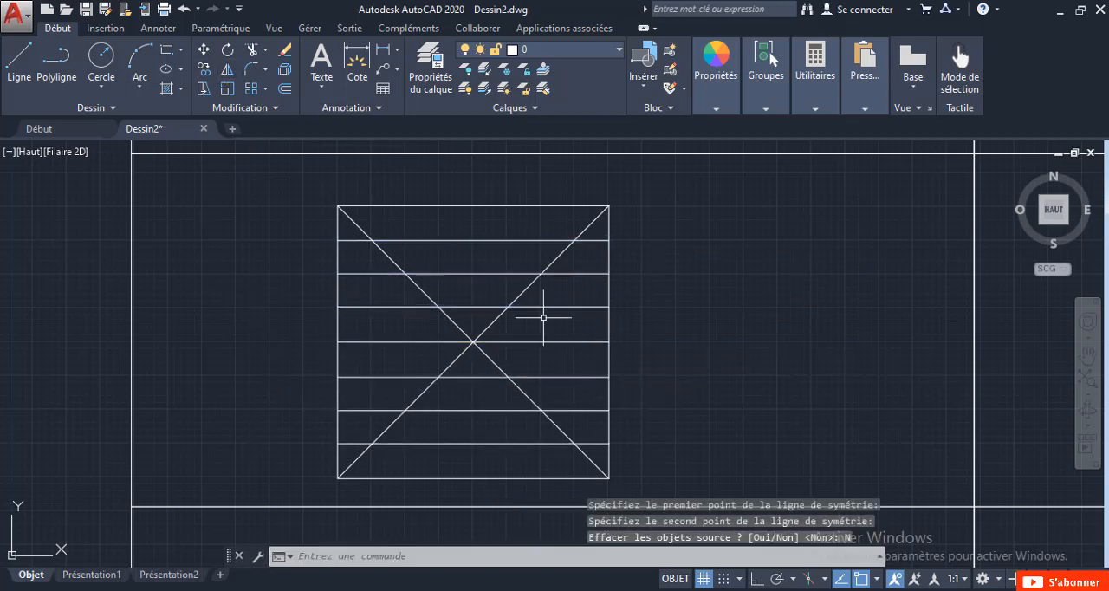
Draw a vertical line about 2019 units long from the square's top side to its bottom side, near its left side.
type("l")
key("Return")
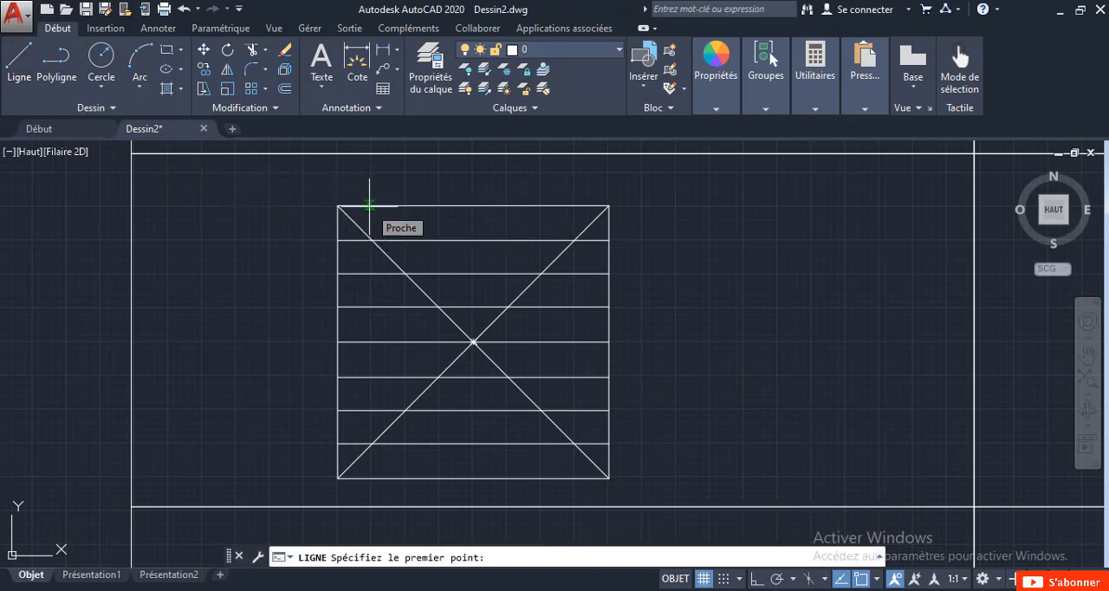
left_click(369, 206)
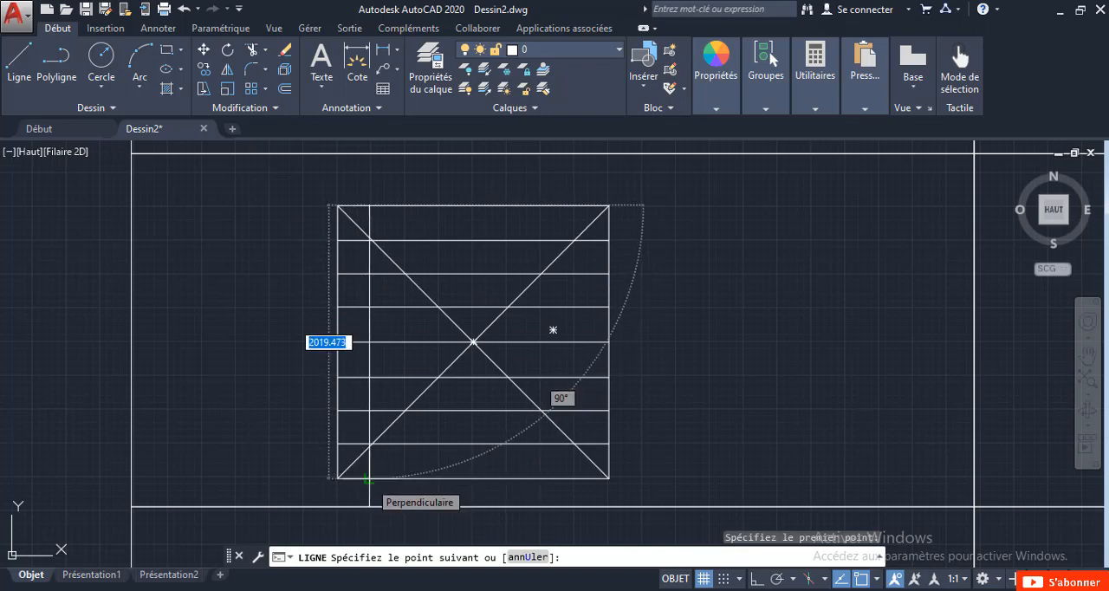
left_click(369, 480)
key("Escape")
Shift the new vertical line very slightly to the right by its midpoint grip.
left_click(379, 462)
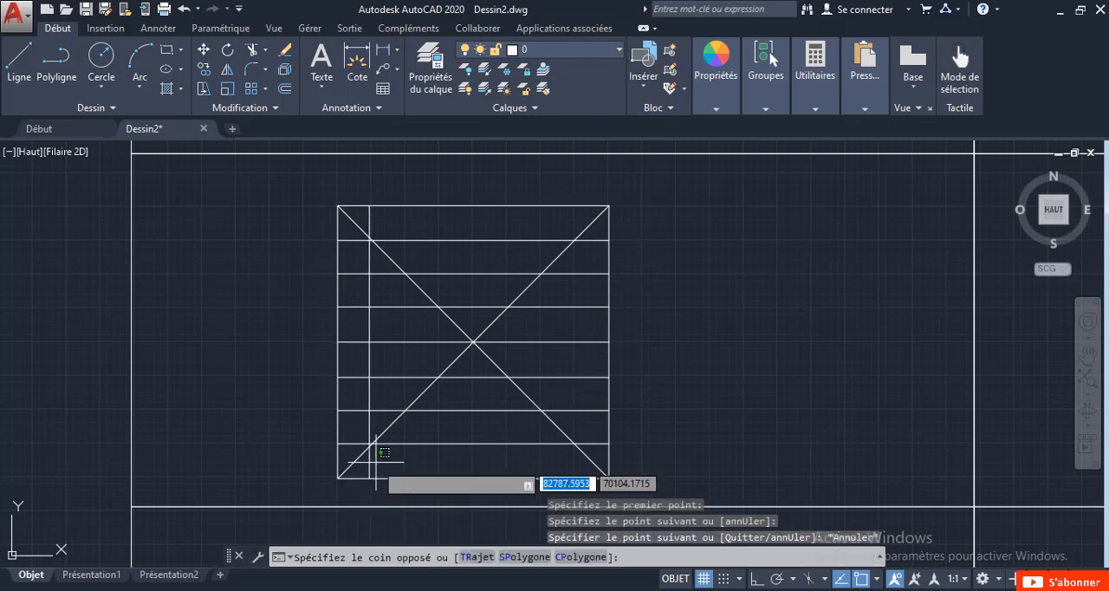
left_click(368, 462)
scroll(367, 446, "up", 4)
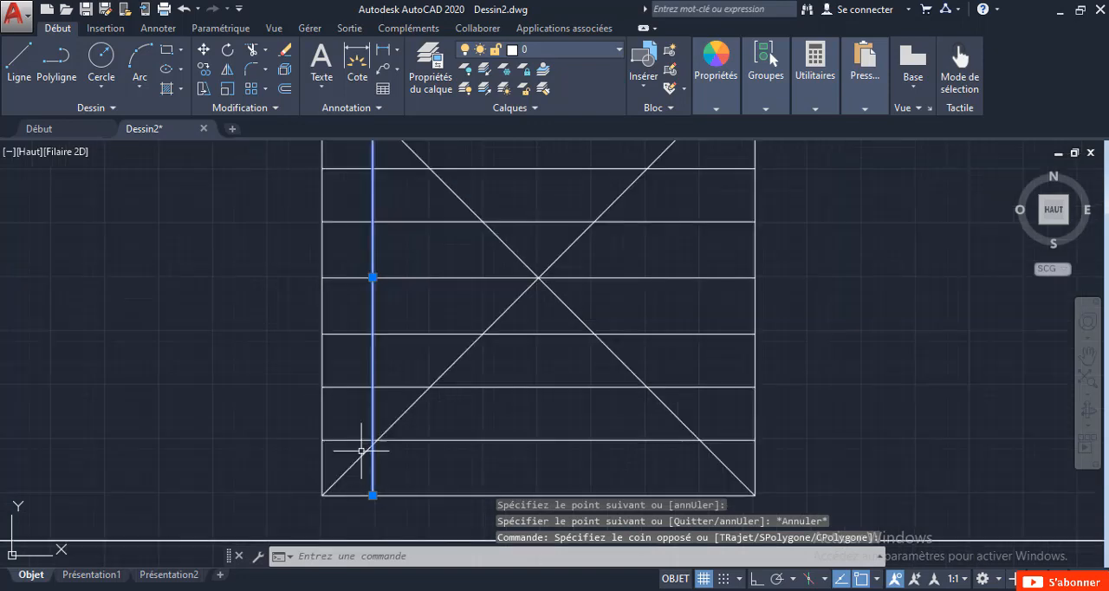
left_click(365, 183)
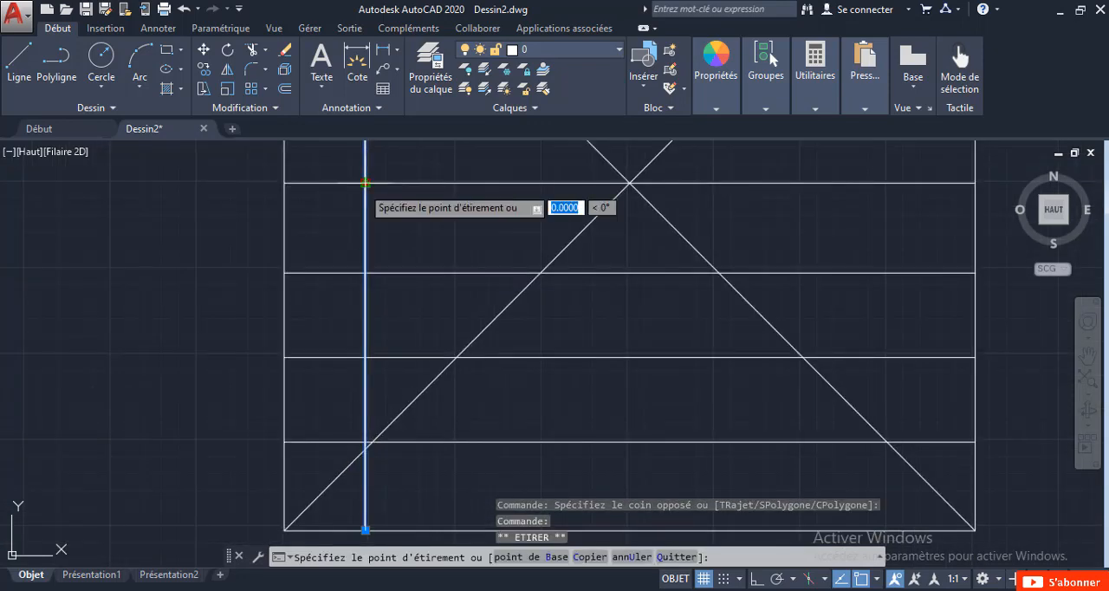
scroll(367, 198, "down", 5)
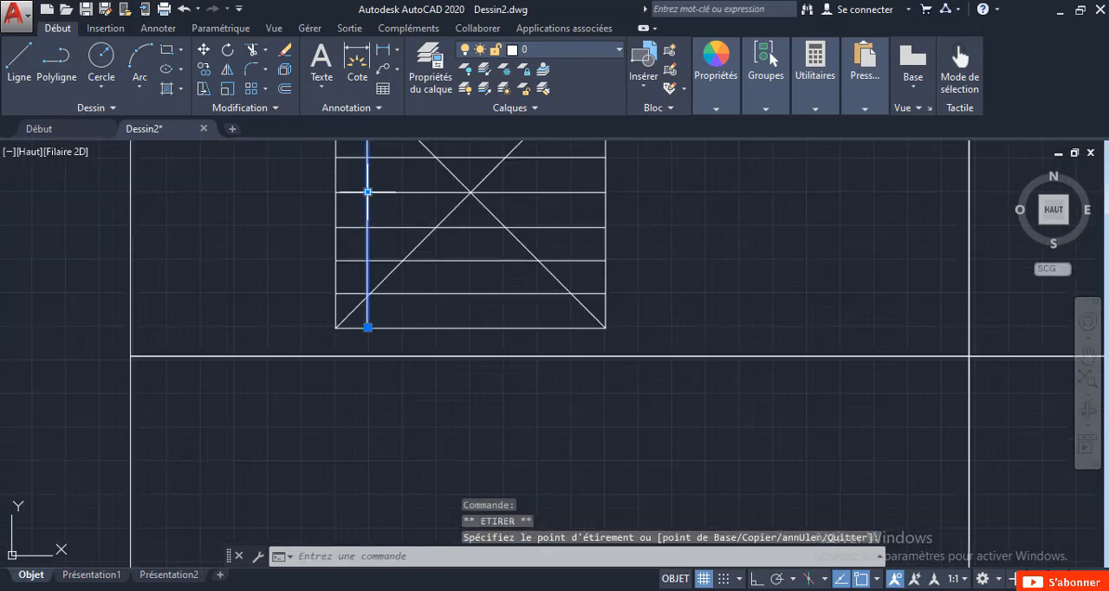
scroll(352, 168, "up", 6)
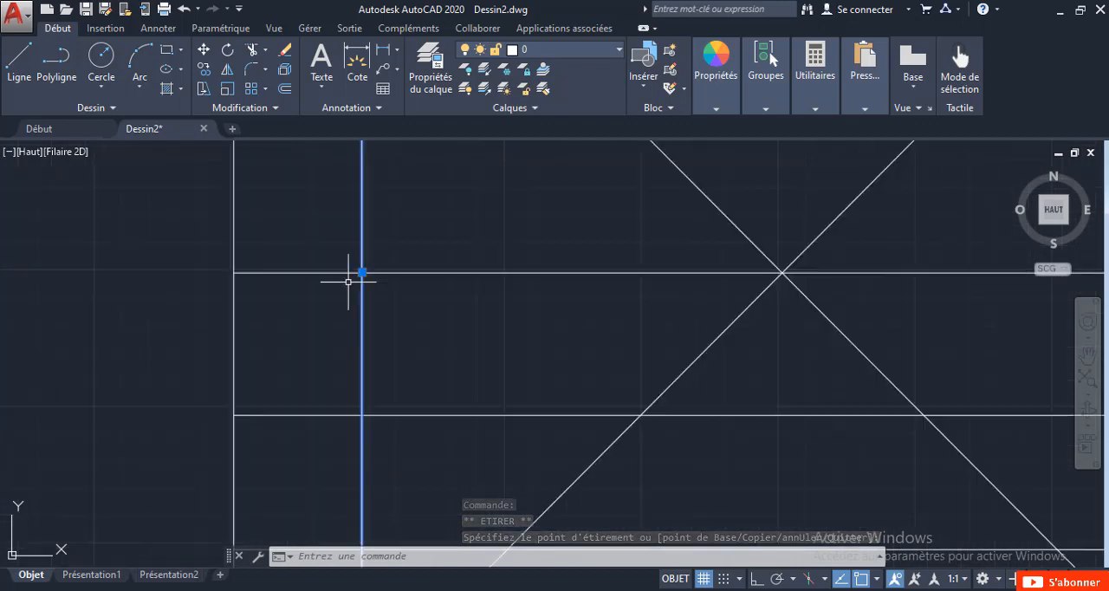
left_click(394, 245)
scroll(392, 251, "down", 8)
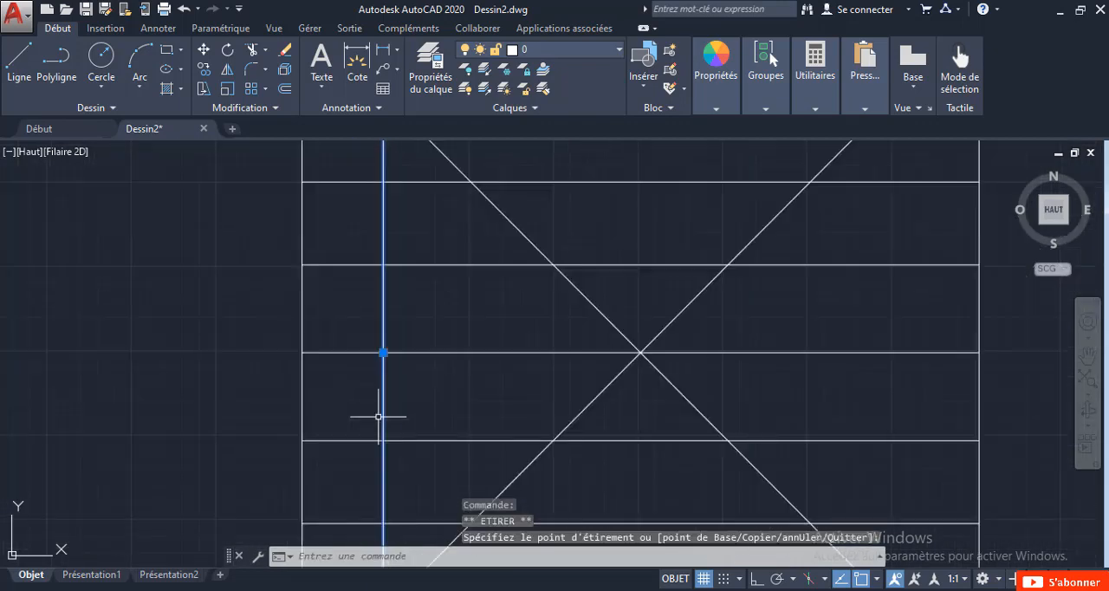
Copy the vertical line three times rightward at roughly even spacing, placing the last copy on the square's vertical centre.
right_click(390, 326)
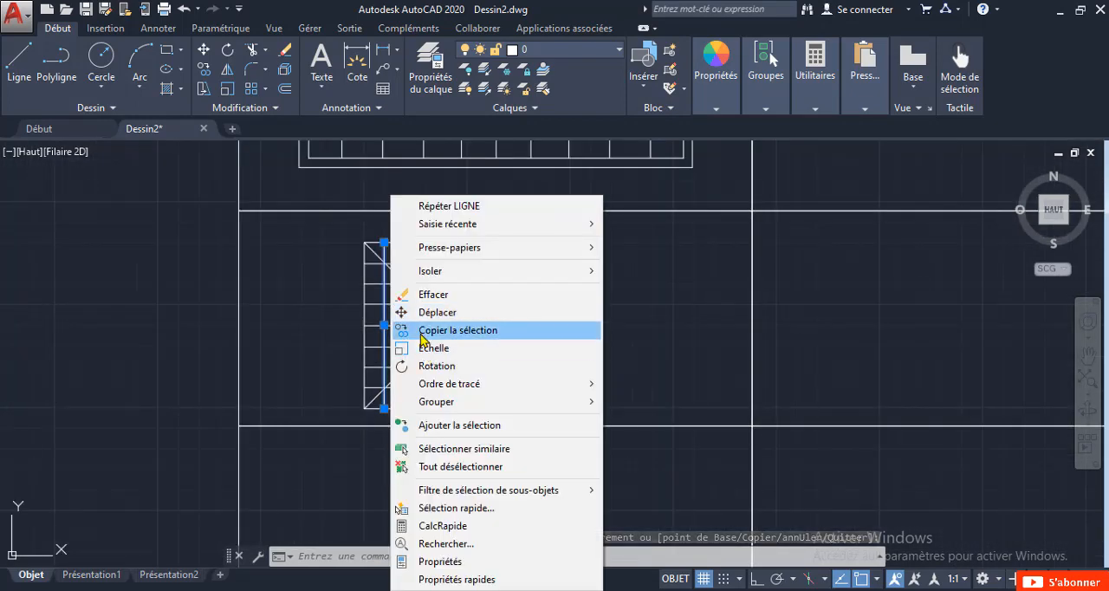
left_click(422, 333)
scroll(373, 343, "up", 5)
left_click(360, 322)
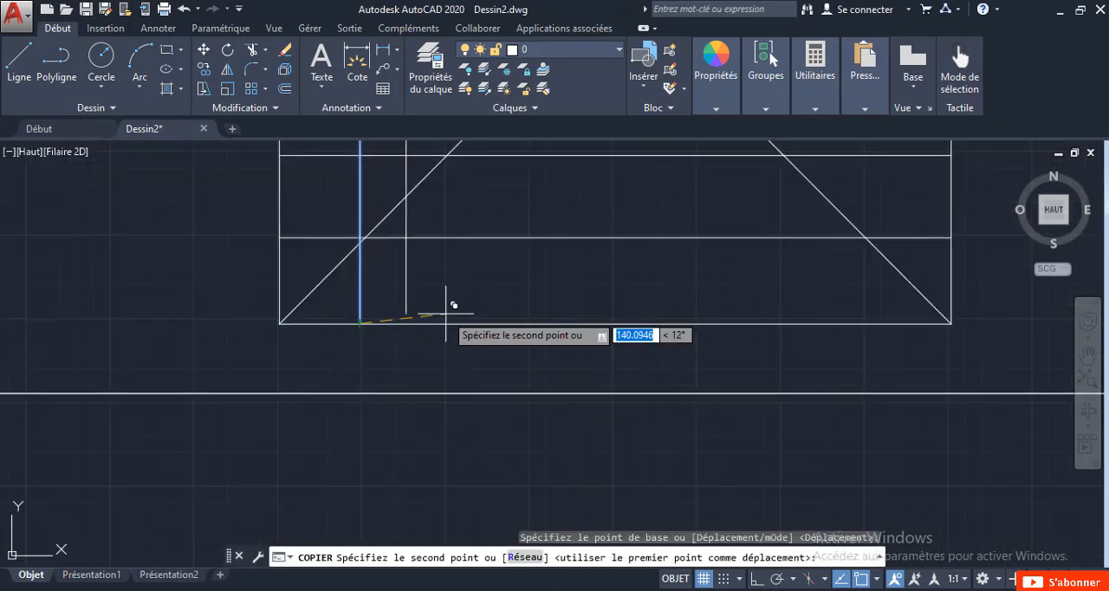
left_click(447, 322)
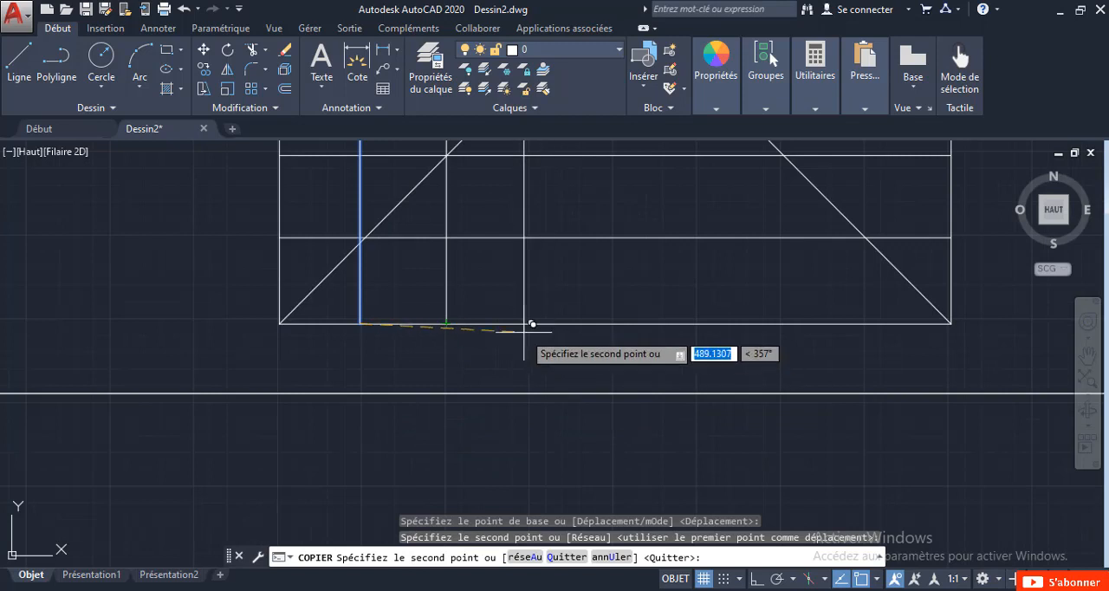
left_click(527, 323)
scroll(546, 309, "down", 3)
scroll(550, 317, "up", 3)
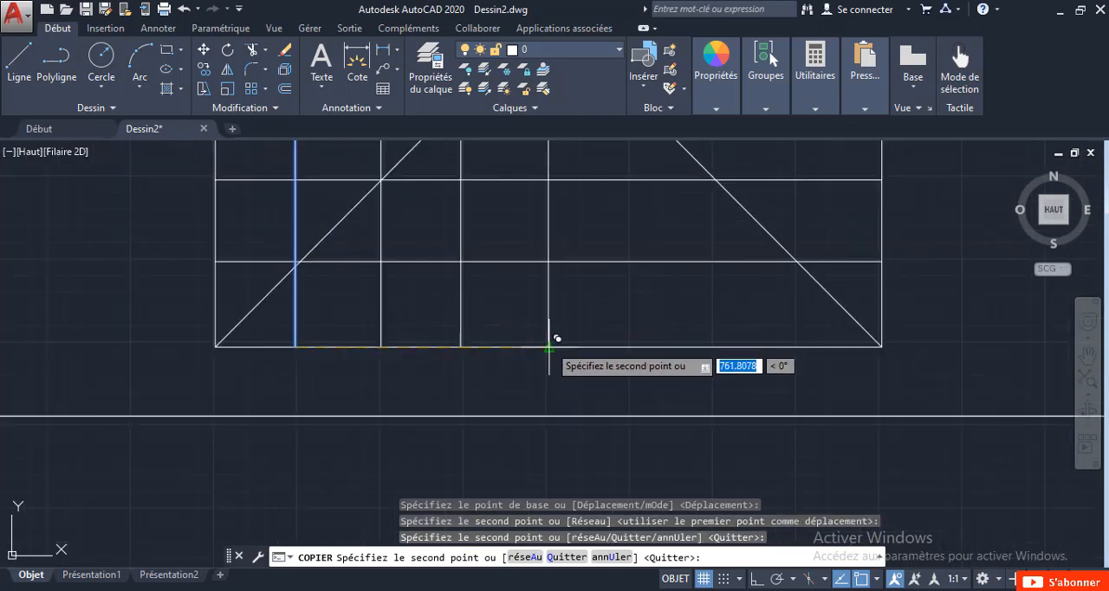
left_click(547, 351)
key("Escape")
Mirror the three vertical lines left of centre about the square's vertical centre line, keeping the source objects.
scroll(545, 346, "down", 4)
scroll(471, 421, "up", 5)
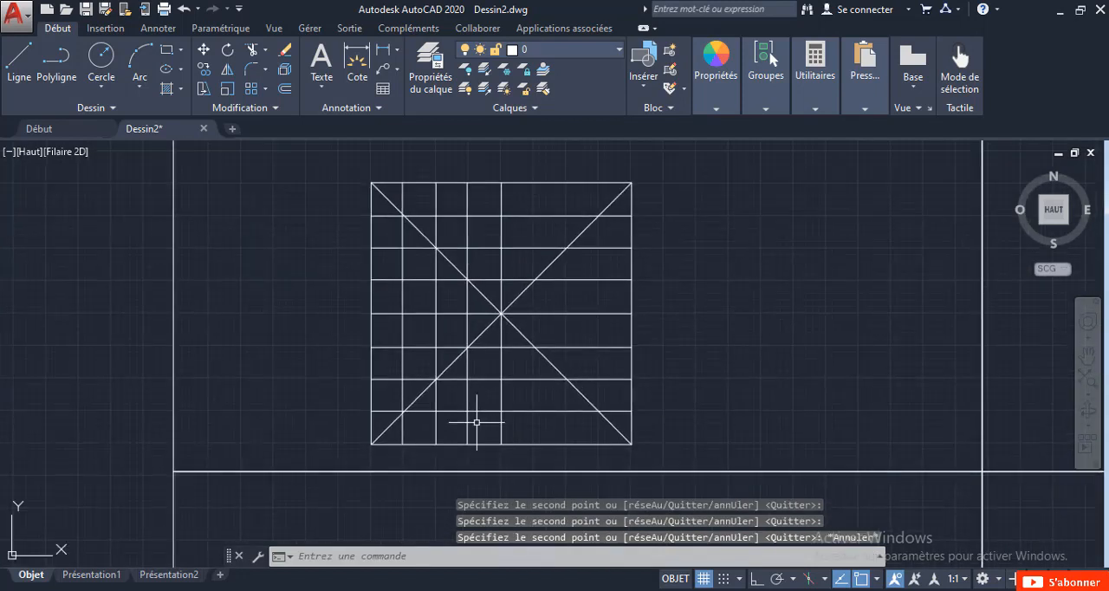
left_click(475, 452)
left_click(262, 439)
scroll(421, 314, "down", 4)
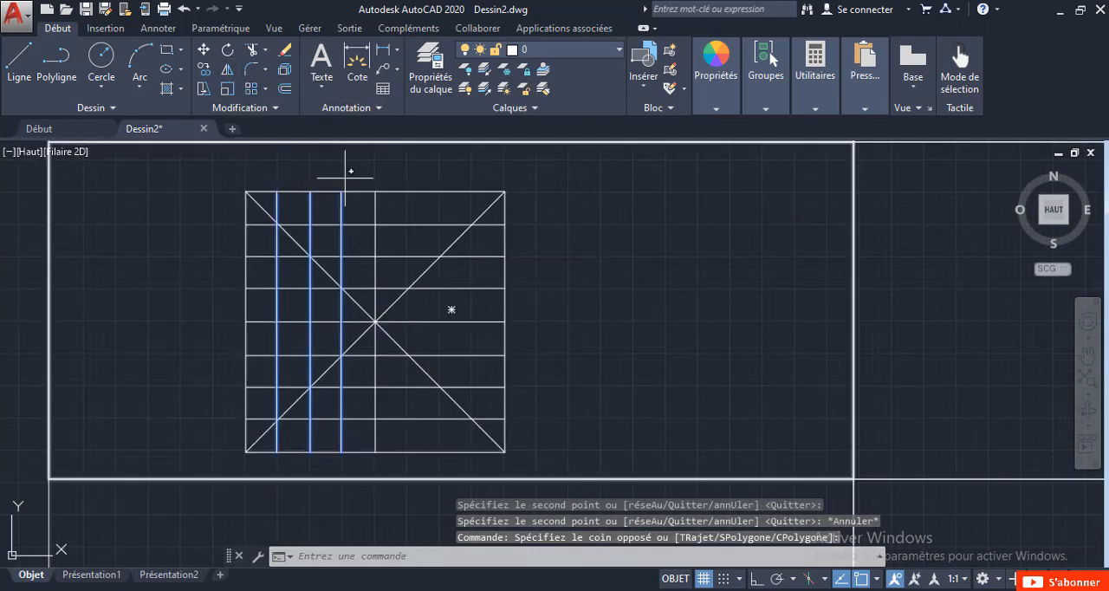
type("mi")
key("Return")
left_click(375, 191)
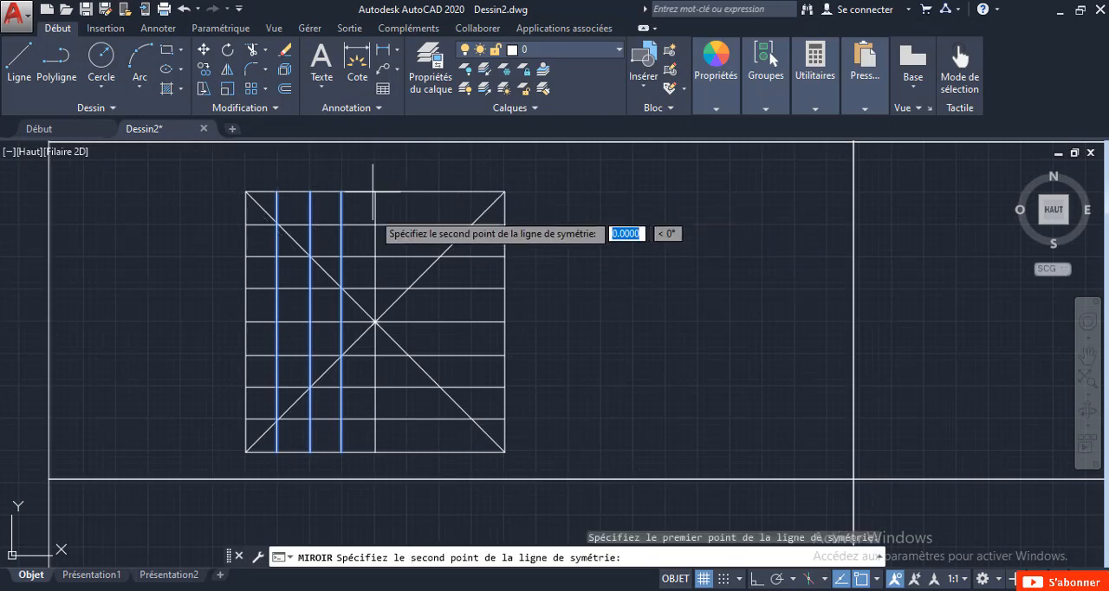
left_click(374, 450)
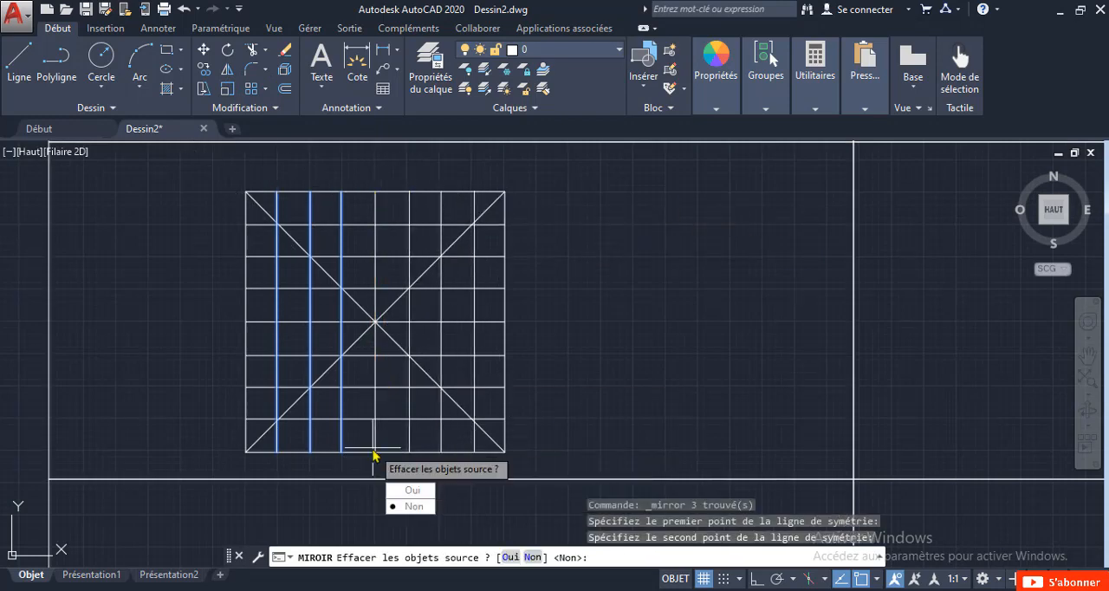
left_click(402, 507)
Draw a closed polyline band around the square's rising diagonal, with its vertices on the sides one grid cell from the two corners.
mouse_move(337, 267)
middle_mouse_down()
mouse_move(433, 312)
mouse_move(405, 294)
middle_mouse_up()
scroll(461, 309, "down", 3)
scroll(495, 288, "up", 2)
scroll(400, 311, "up", 1)
left_click(50, 69)
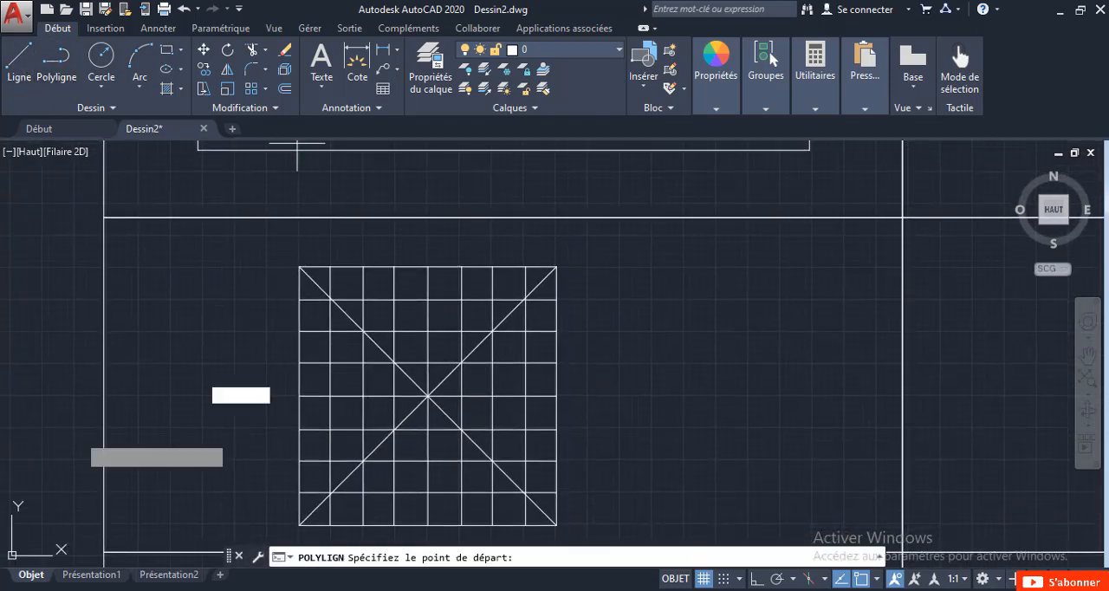
left_click(299, 493)
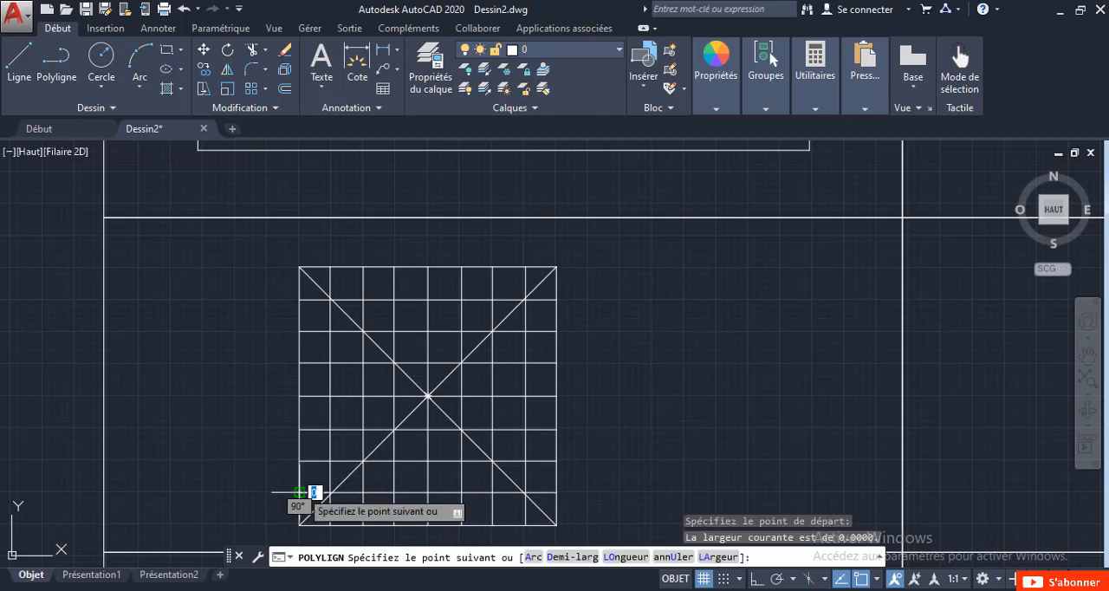
left_click(525, 267)
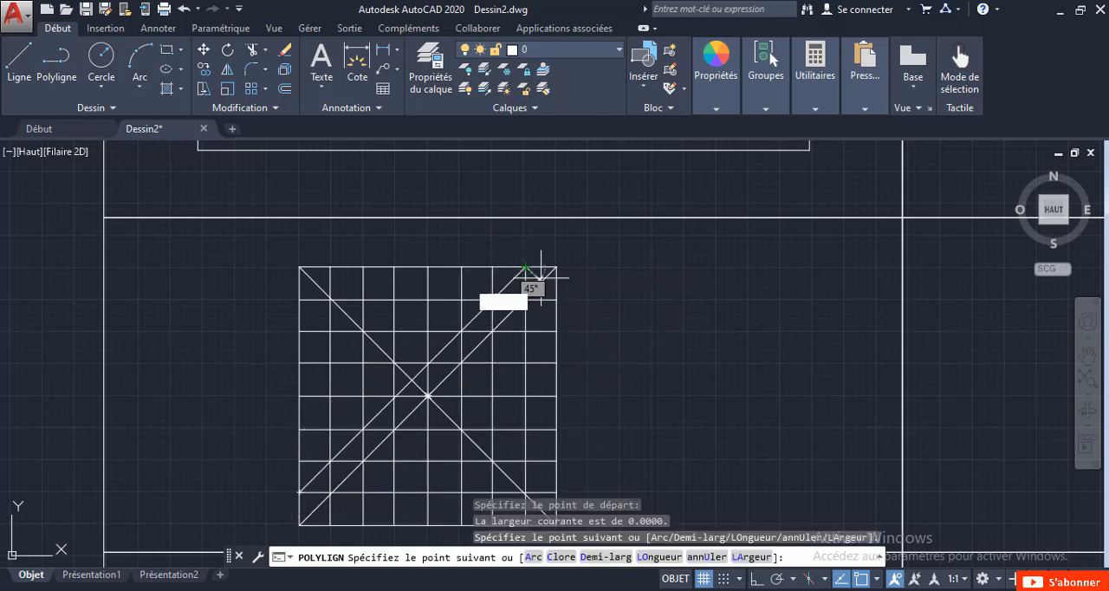
left_click(556, 299)
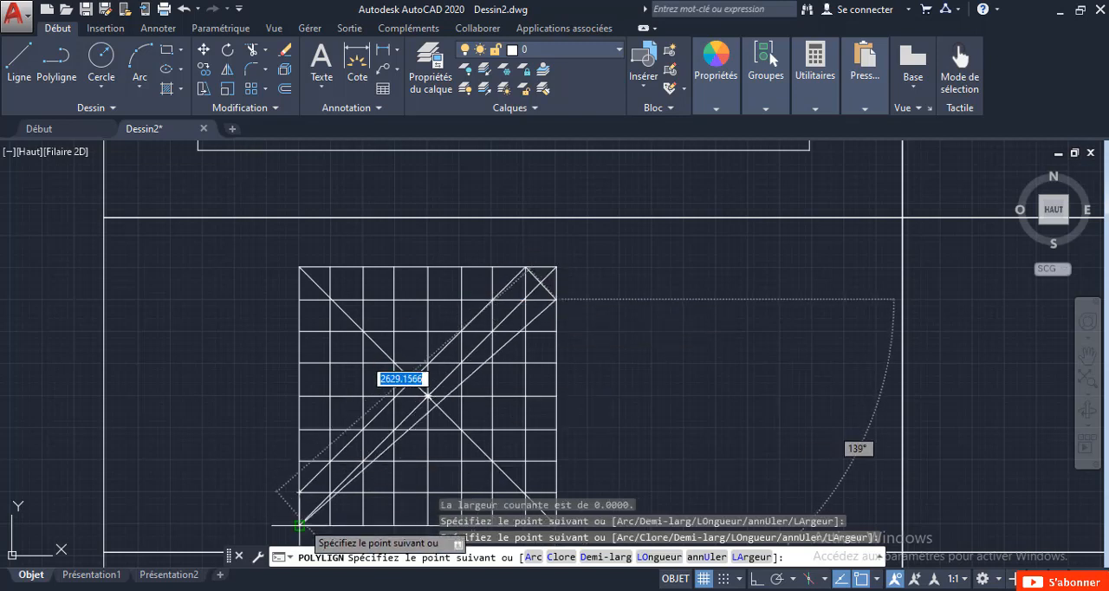
left_click(330, 524)
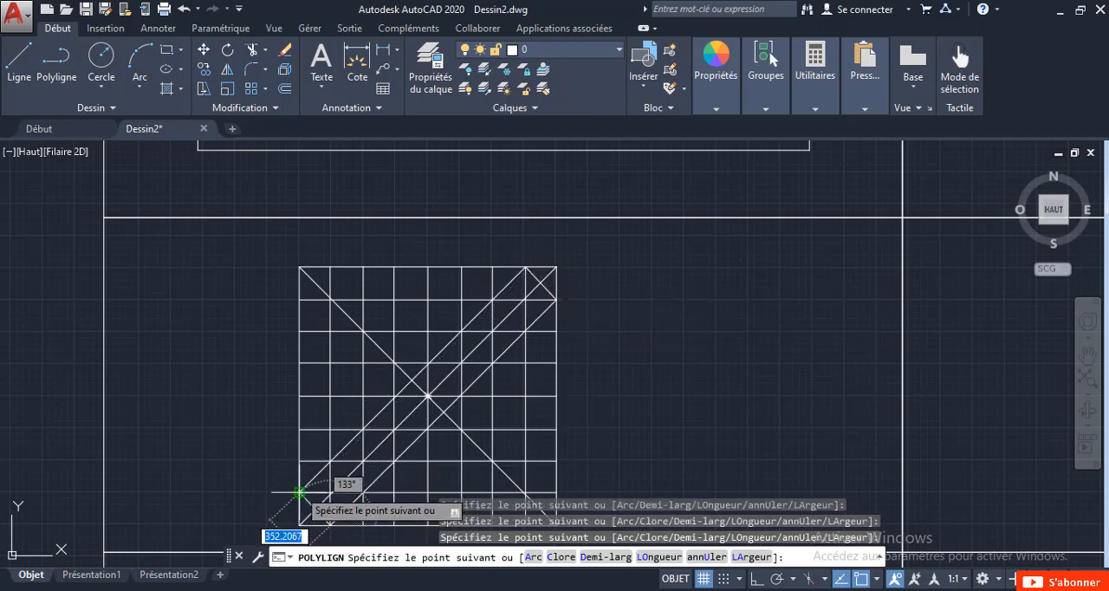
key("Escape")
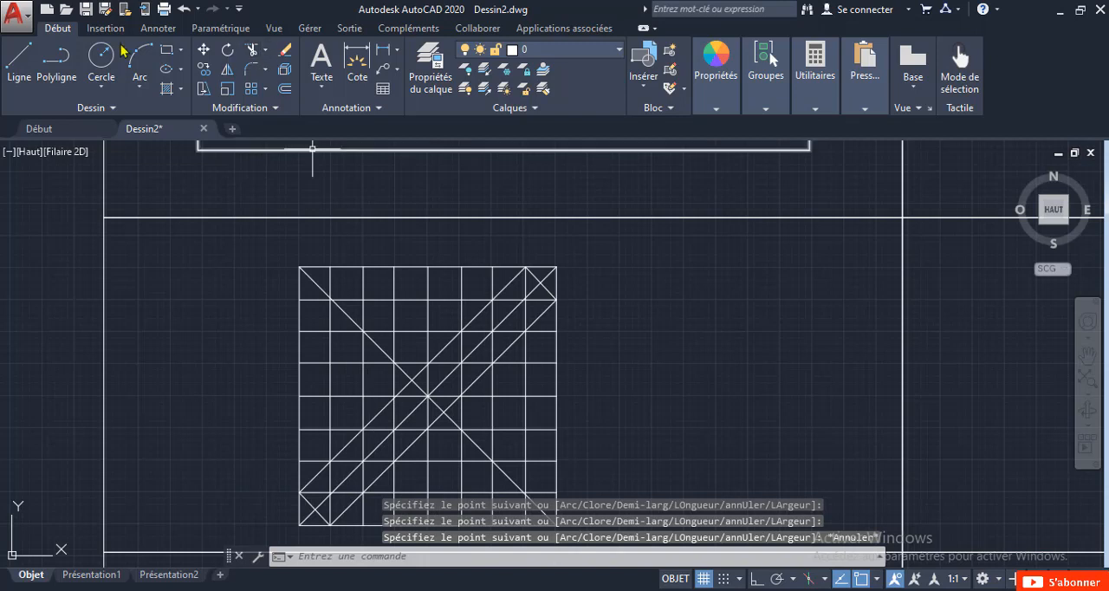
Draw a wider closed polyline band around the rising diagonal, with its vertices on the sides two grid cells from the two corners.
left_click(49, 70)
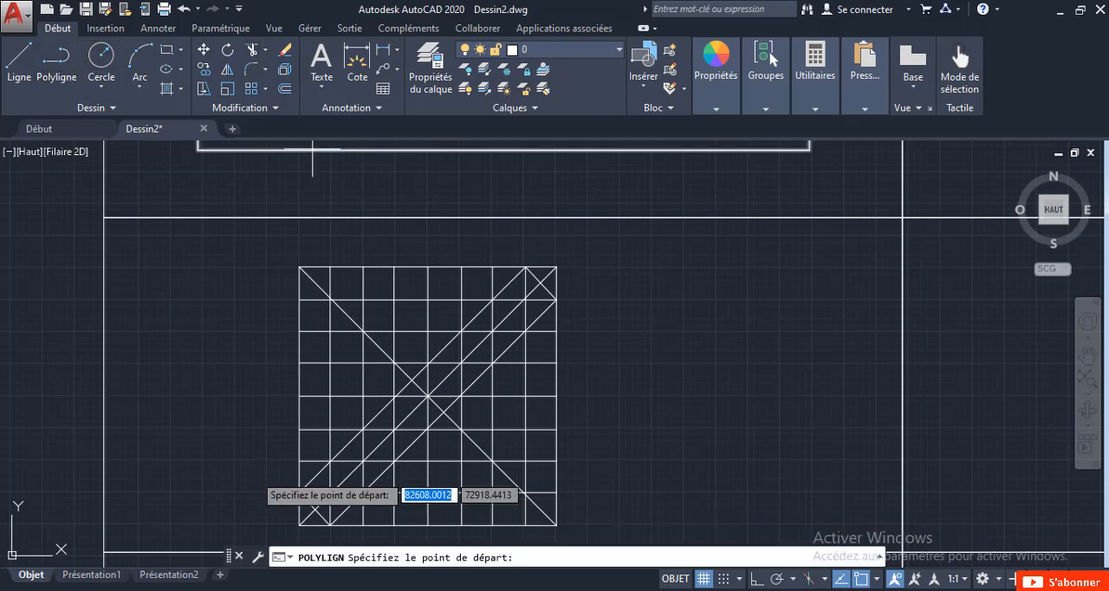
left_click(299, 461)
left_click(492, 266)
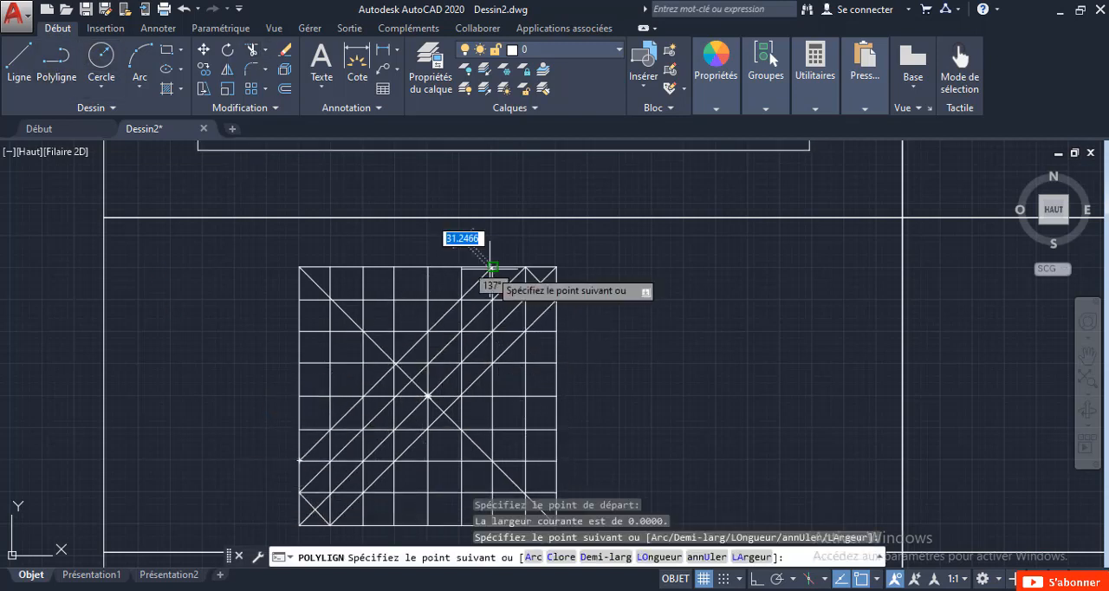
left_click(556, 330)
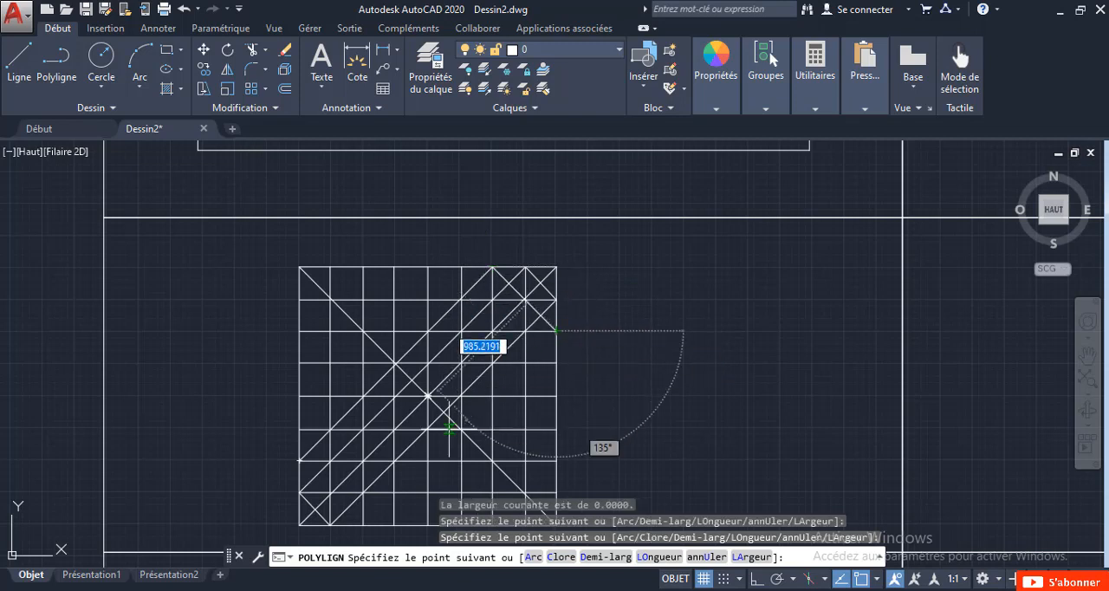
left_click(362, 525)
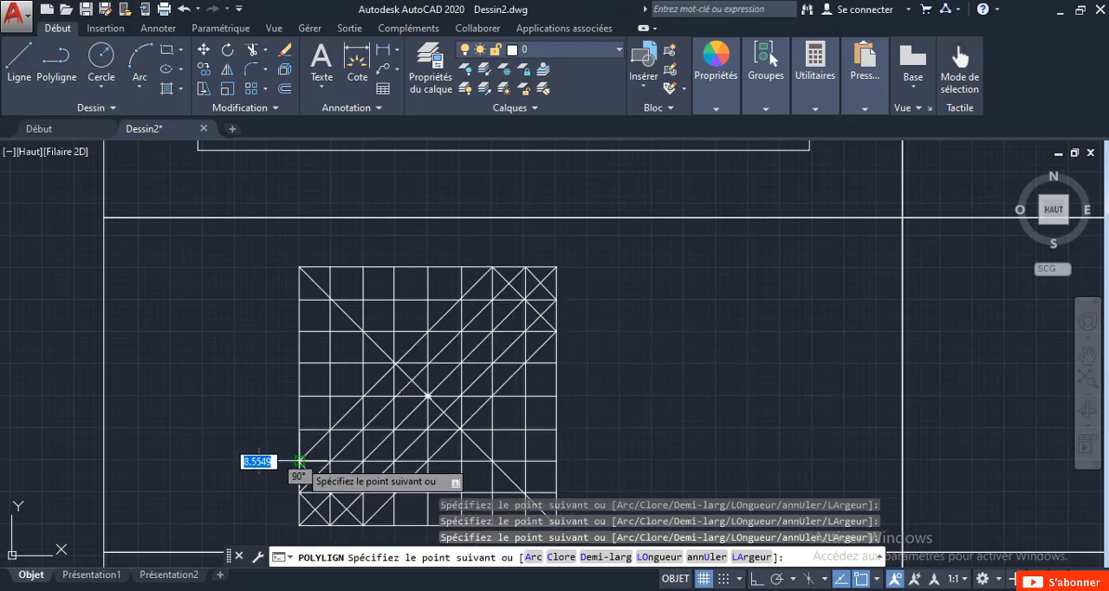
key("Escape")
Draw a closed polyline band around the rising diagonal, with its vertices on the sides three grid cells from the two corners.
left_click(62, 78)
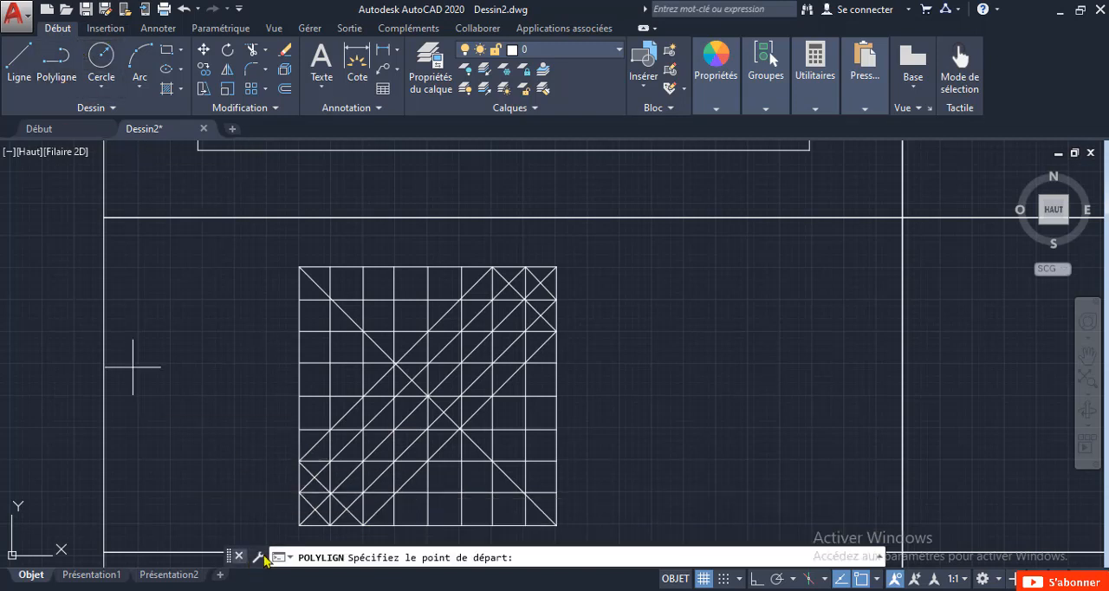
left_click(300, 429)
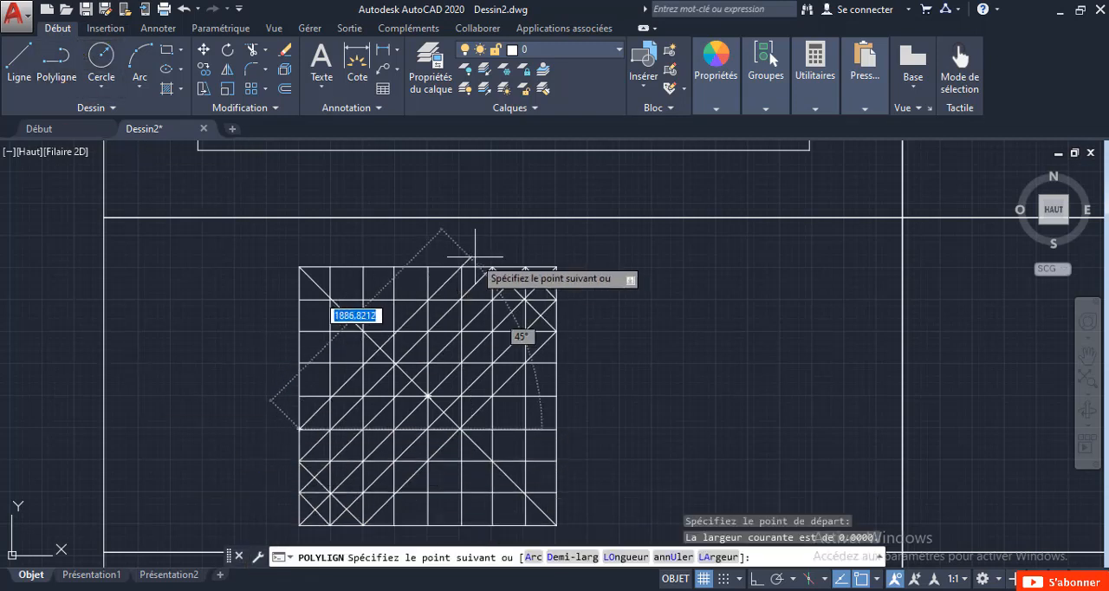
left_click(556, 362)
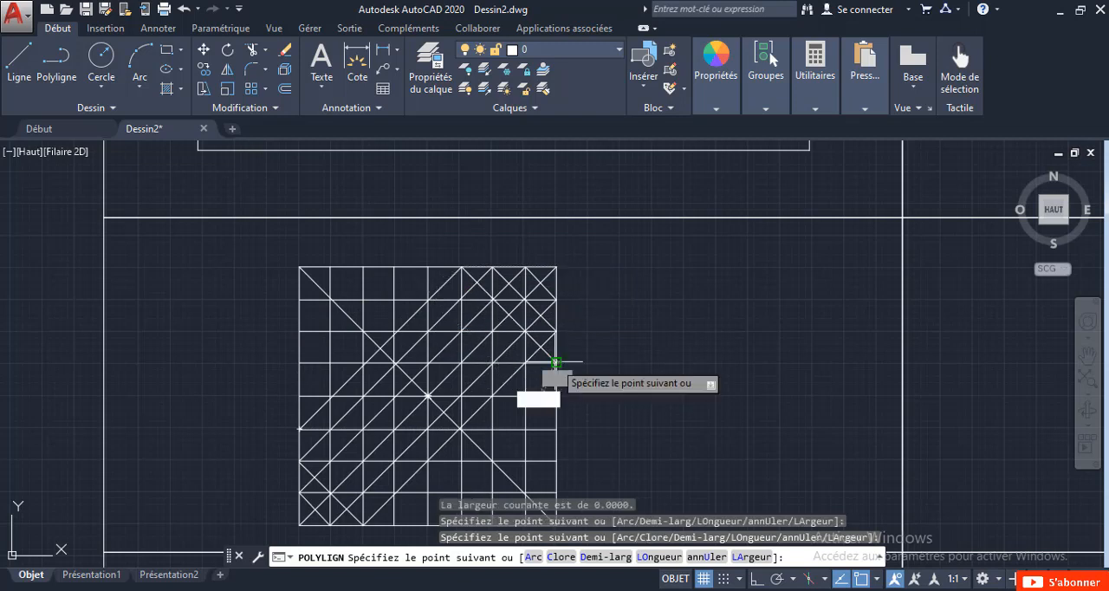
left_click(394, 525)
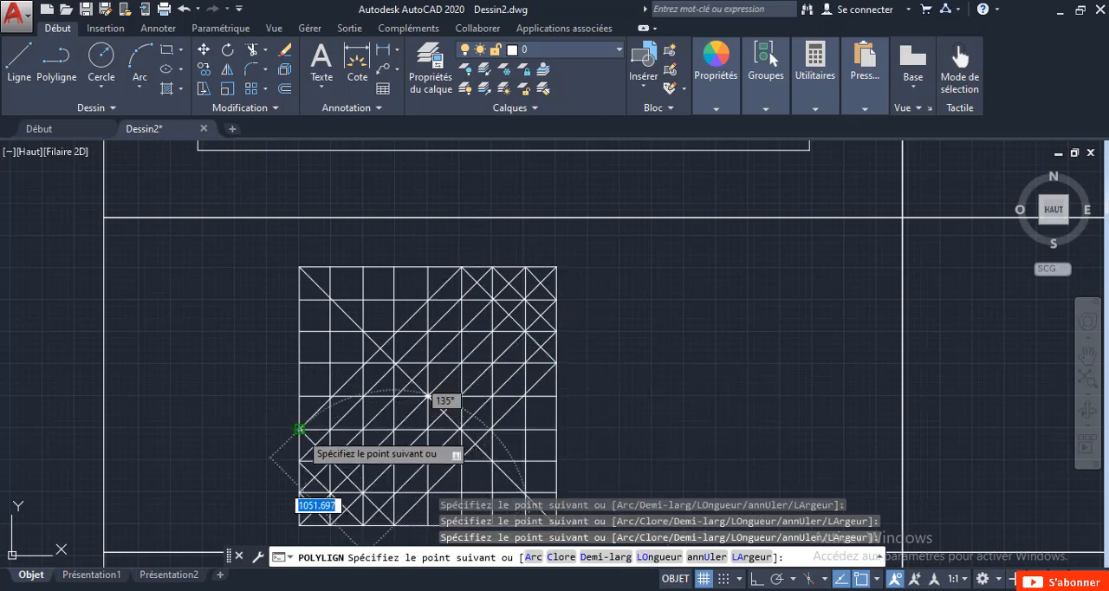
key("Escape")
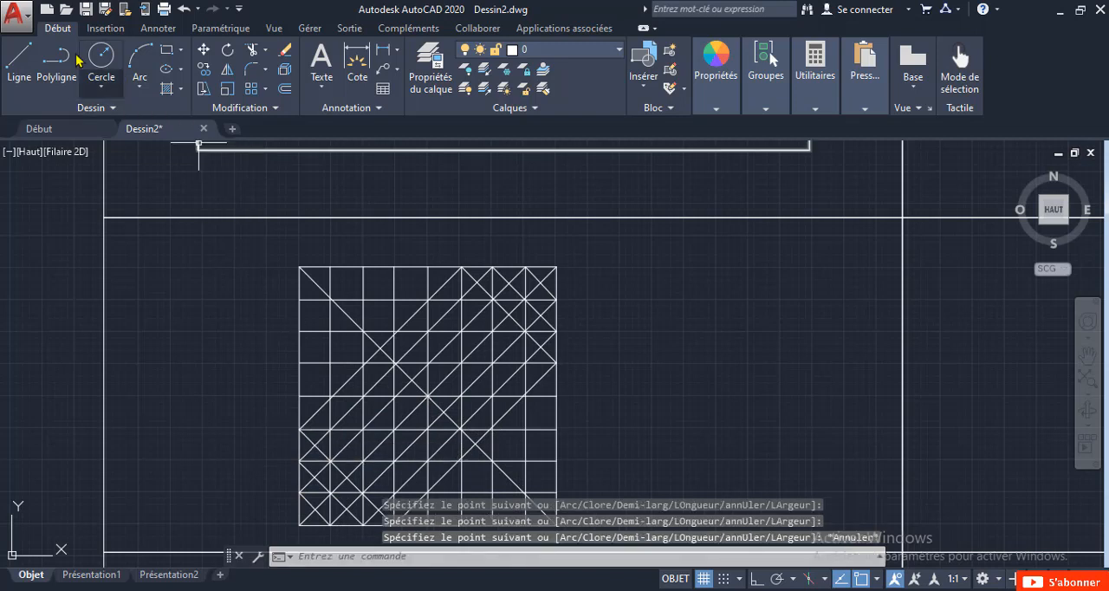
Draw a closed polyline diamond connecting the midpoints of the square's four sides.
left_click(54, 85)
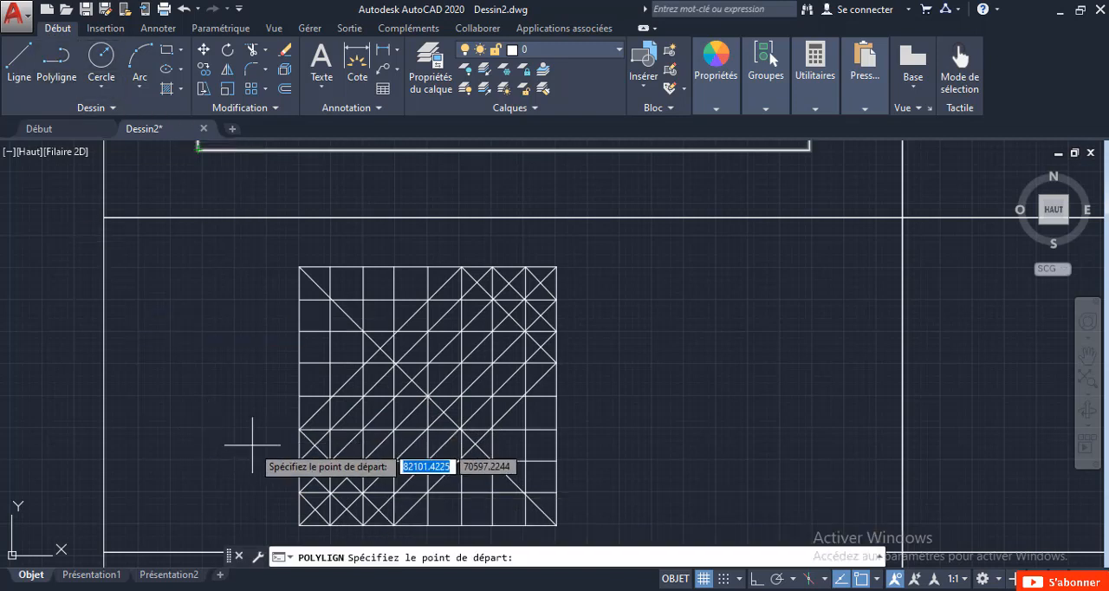
left_click(299, 394)
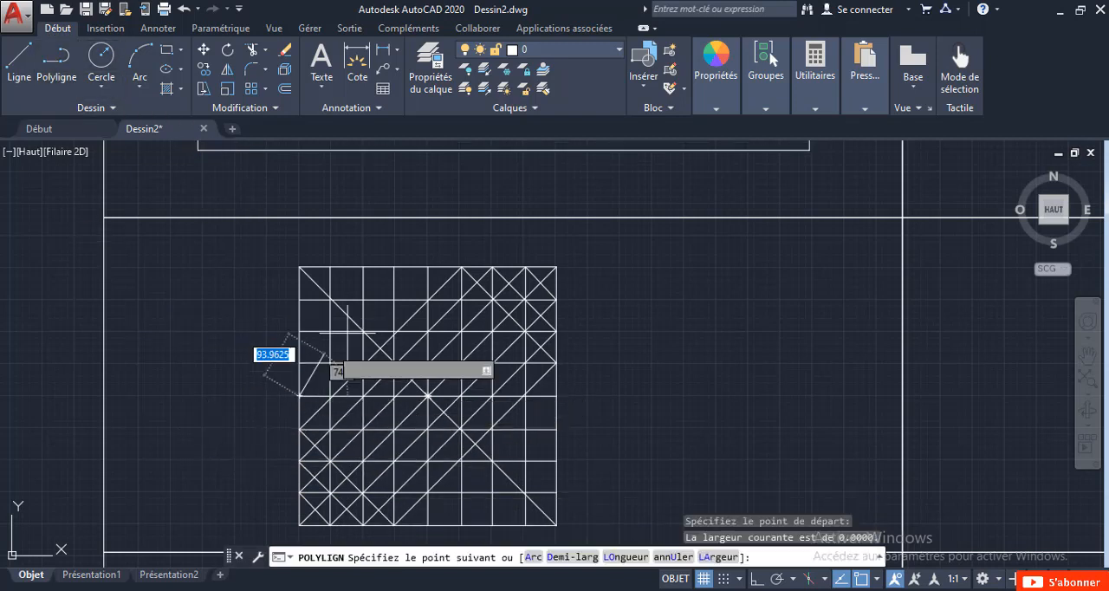
left_click(428, 267)
left_click(556, 395)
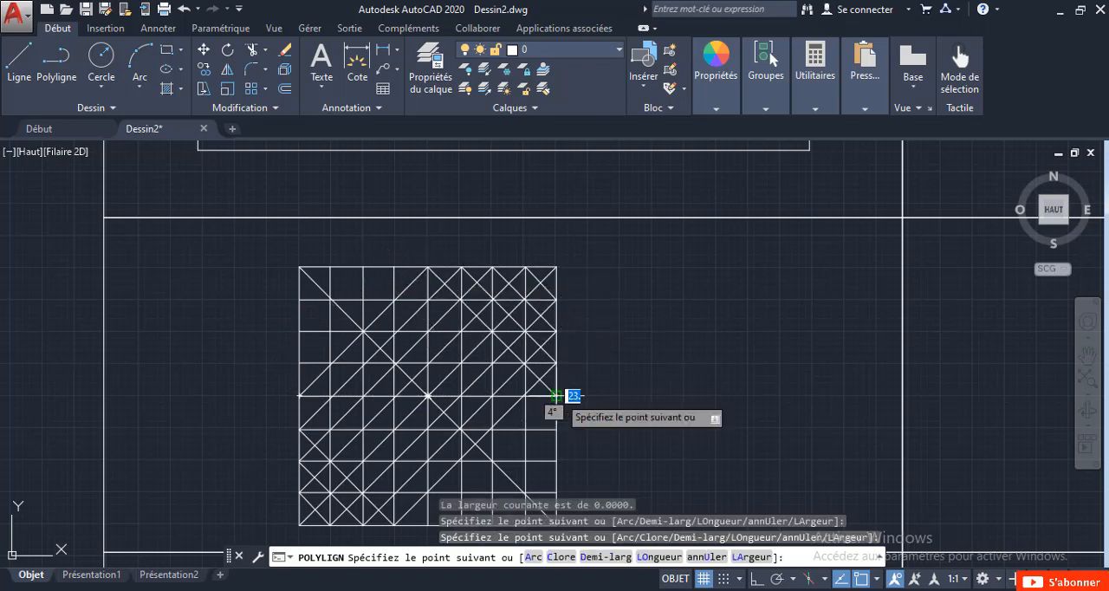
scroll(428, 525, "up", 2)
left_click(428, 526)
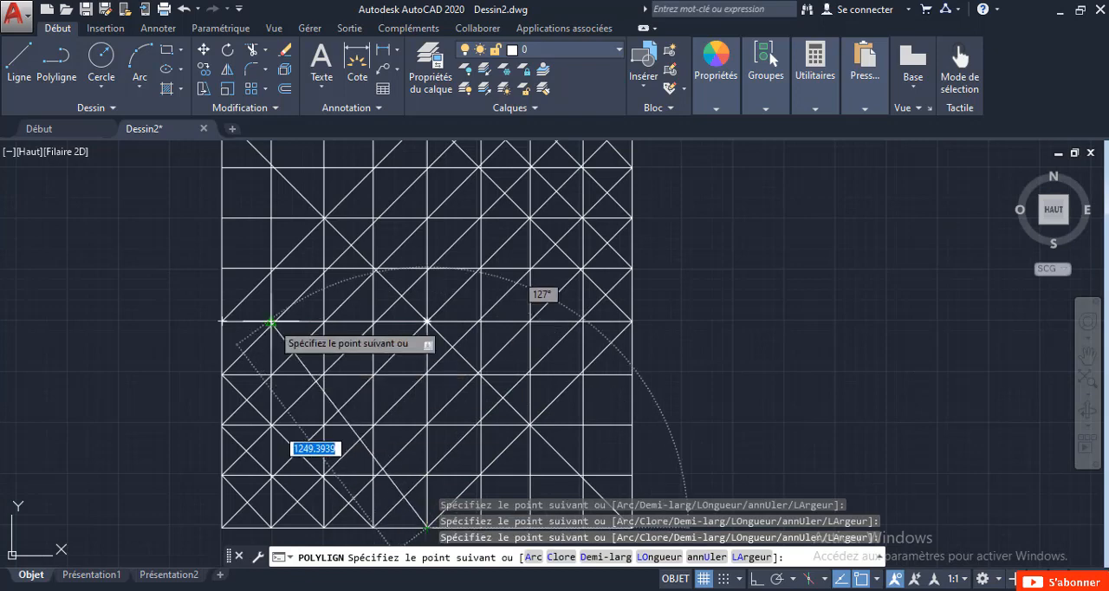
left_click(223, 322)
key("Escape")
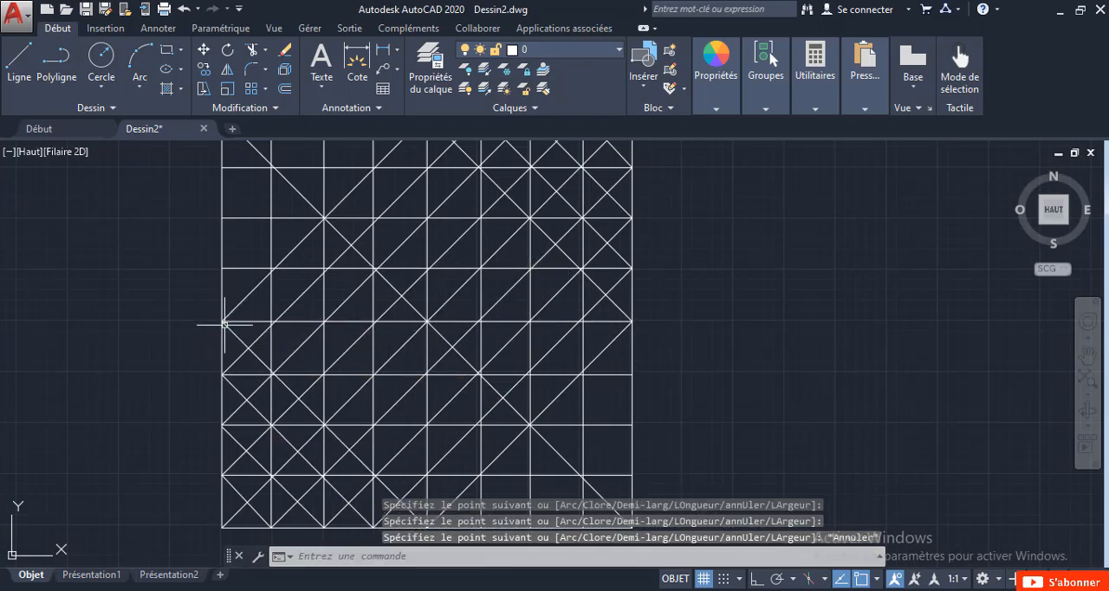
scroll(224, 319, "down", 3)
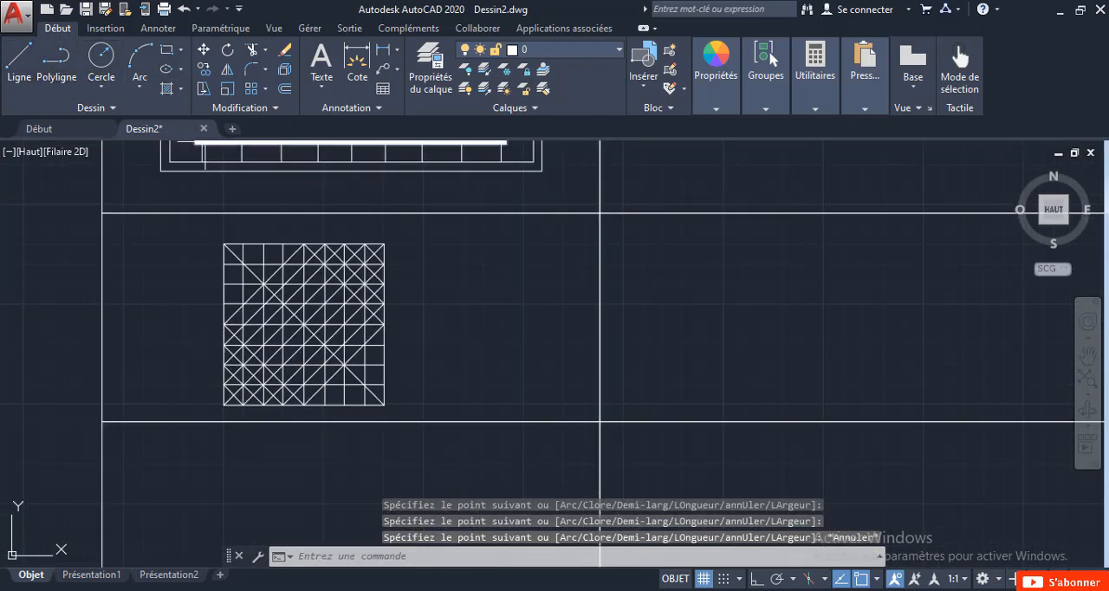
Draw a closed polyline band around the rising diagonal, with its vertices on the sides five grid cells from that diagonal's corners.
key("space")
scroll(222, 309, "up", 2)
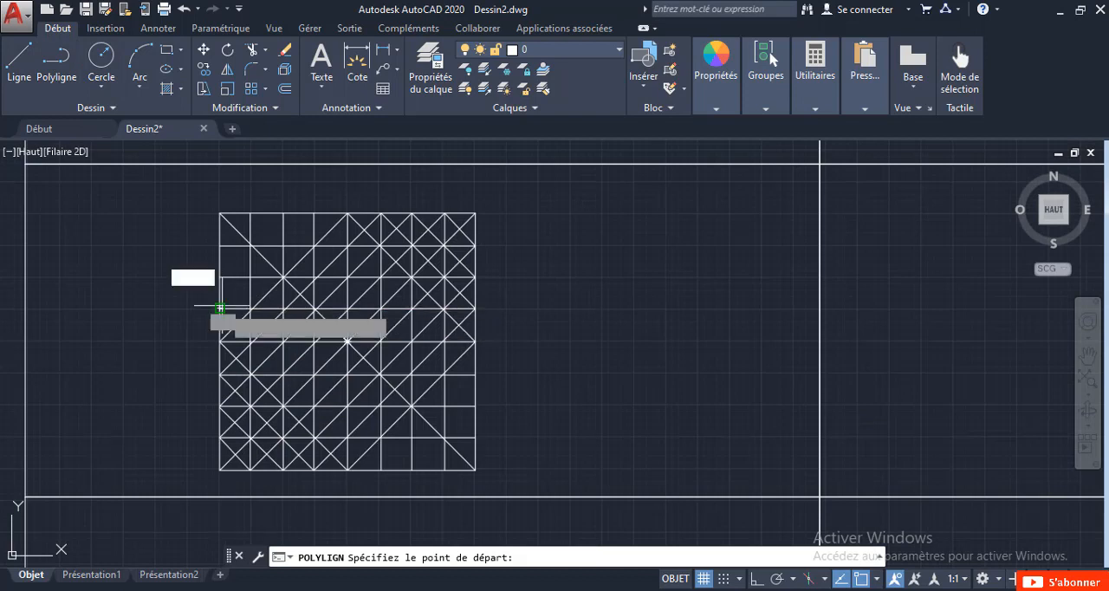
left_click(221, 307)
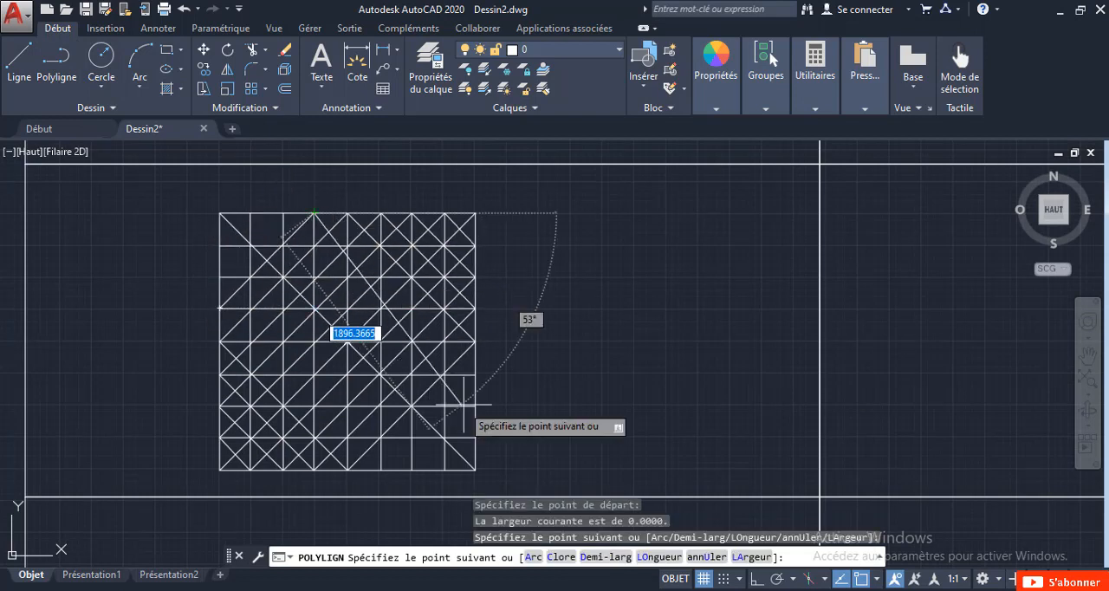
left_click(475, 374)
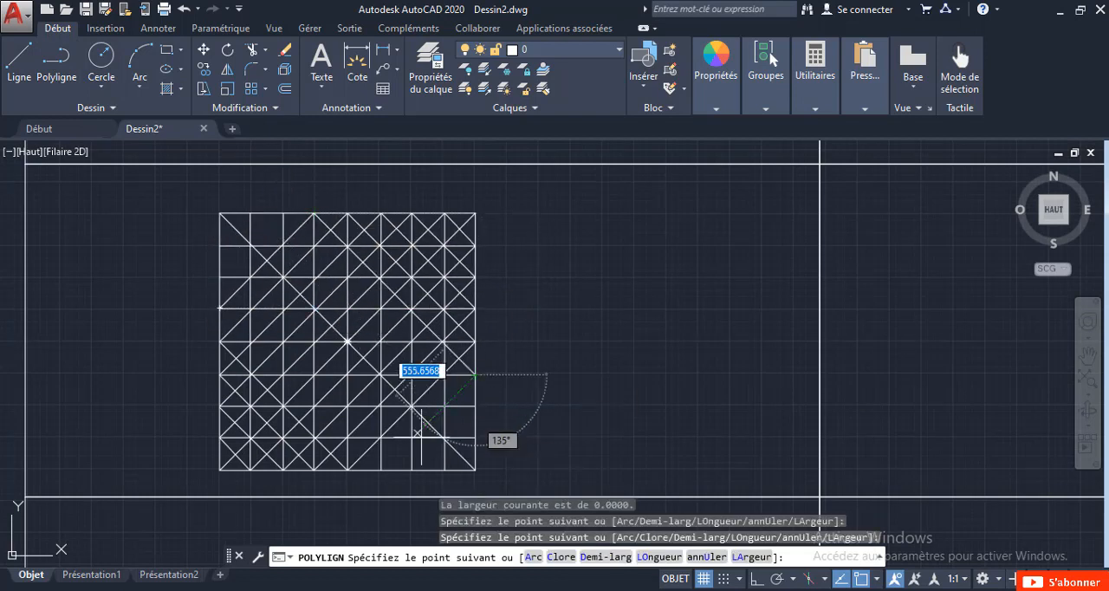
left_click(382, 471)
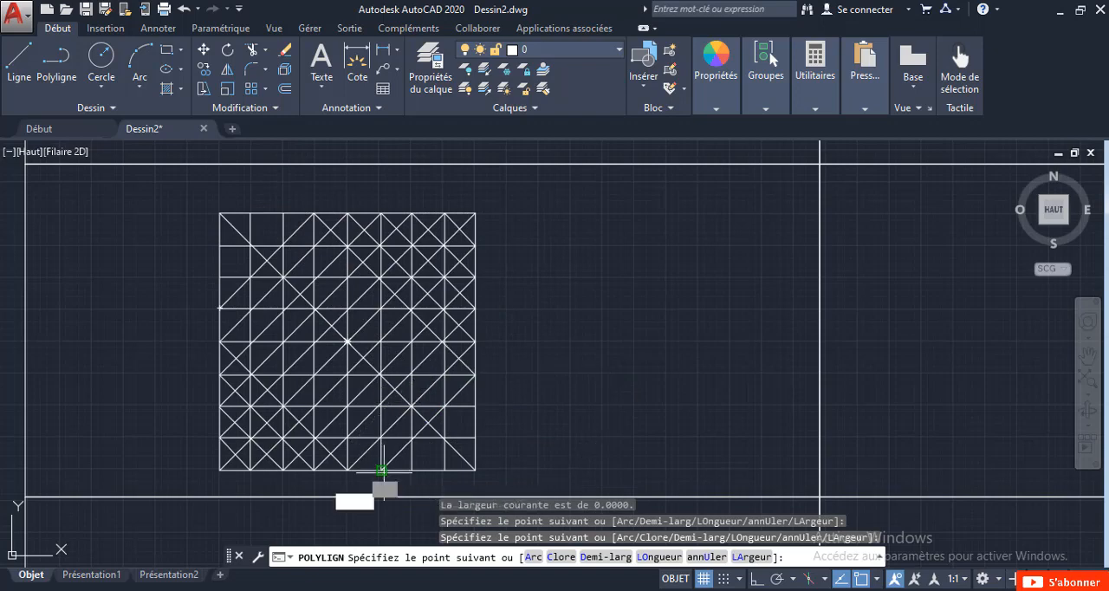
left_click(217, 310)
key("Escape")
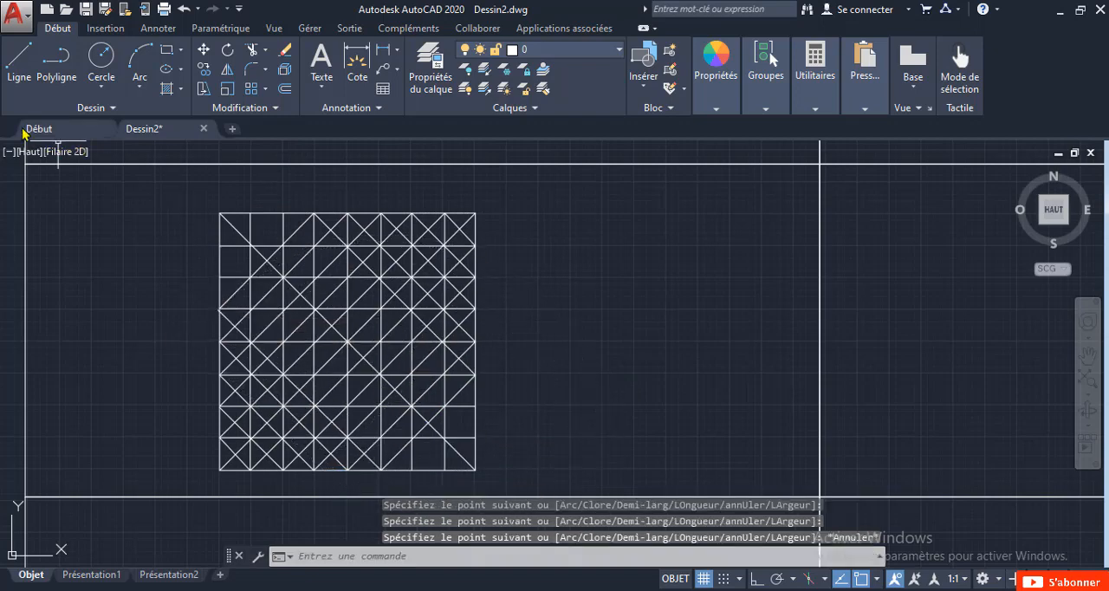
Draw a closed polyline band around the rising diagonal, with its vertices on the sides six grid cells from that diagonal's corners.
left_click(43, 67)
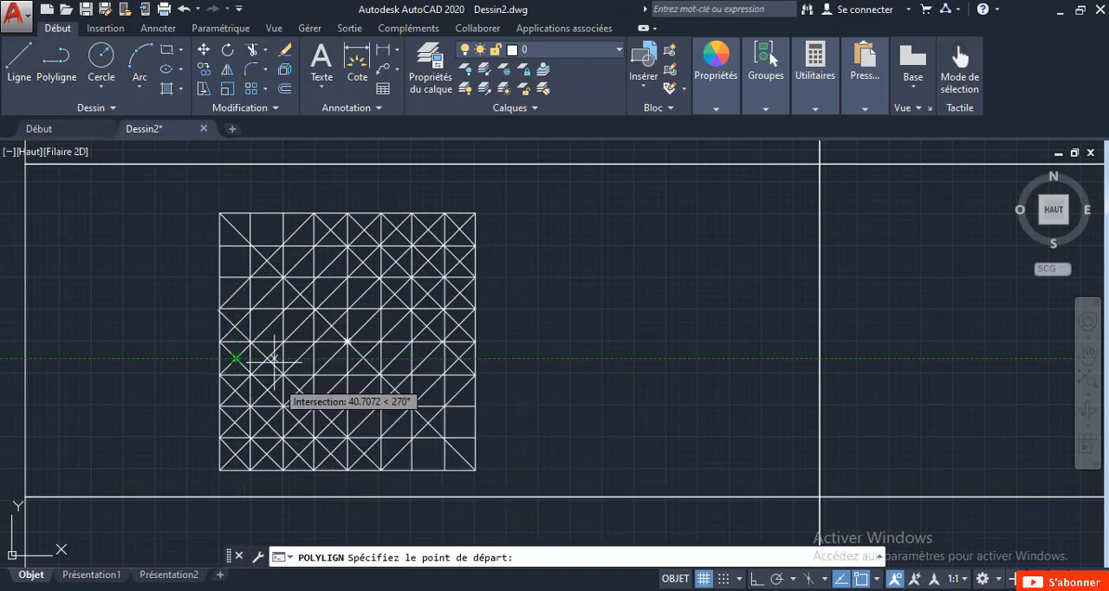
left_click(220, 277)
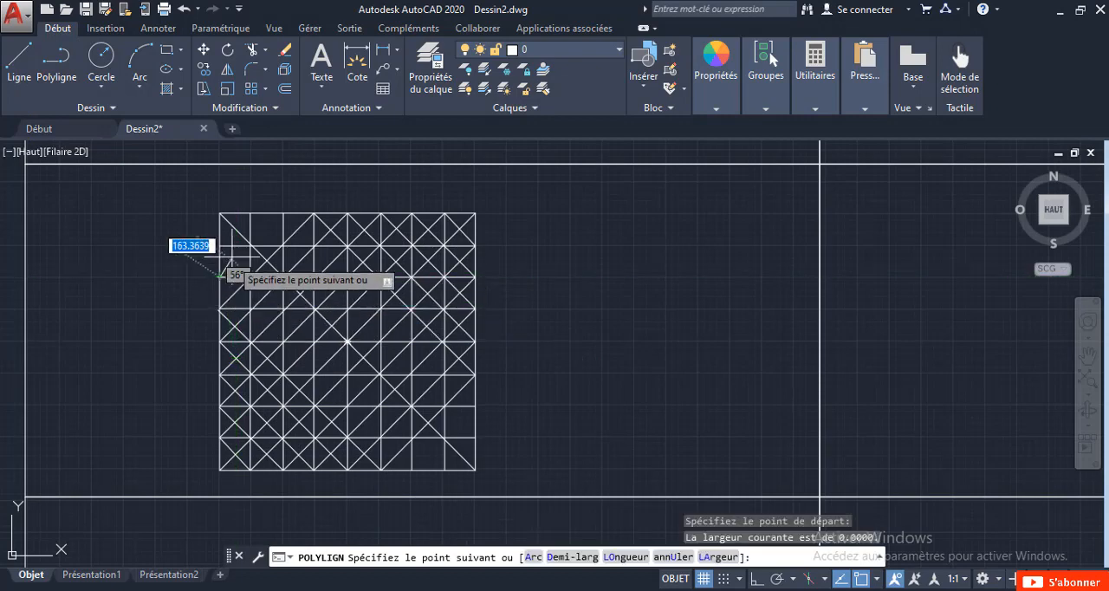
left_click(283, 213)
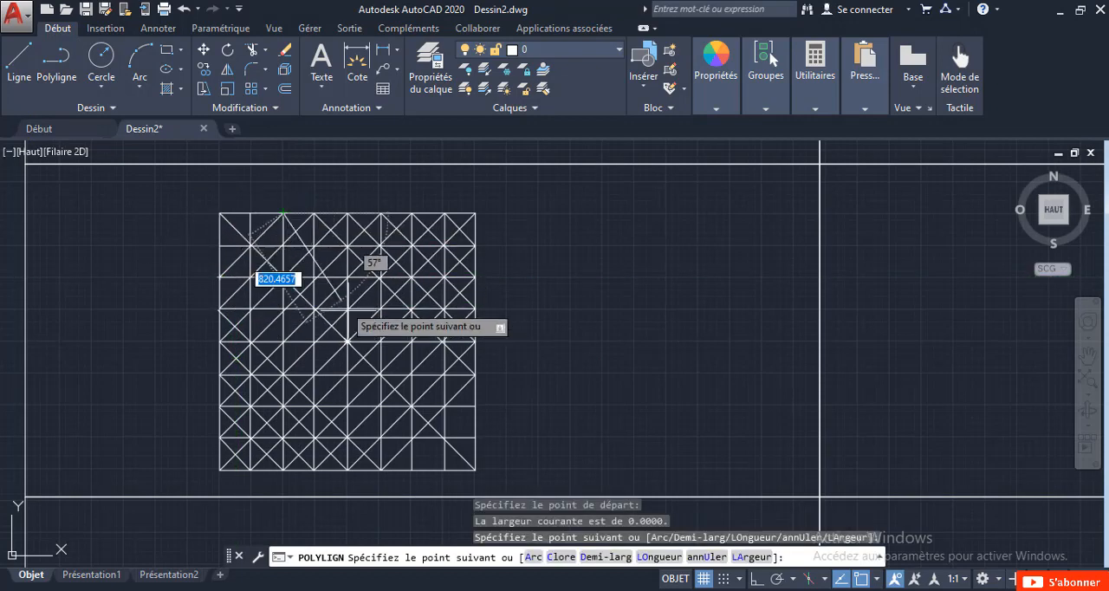
left_click(475, 407)
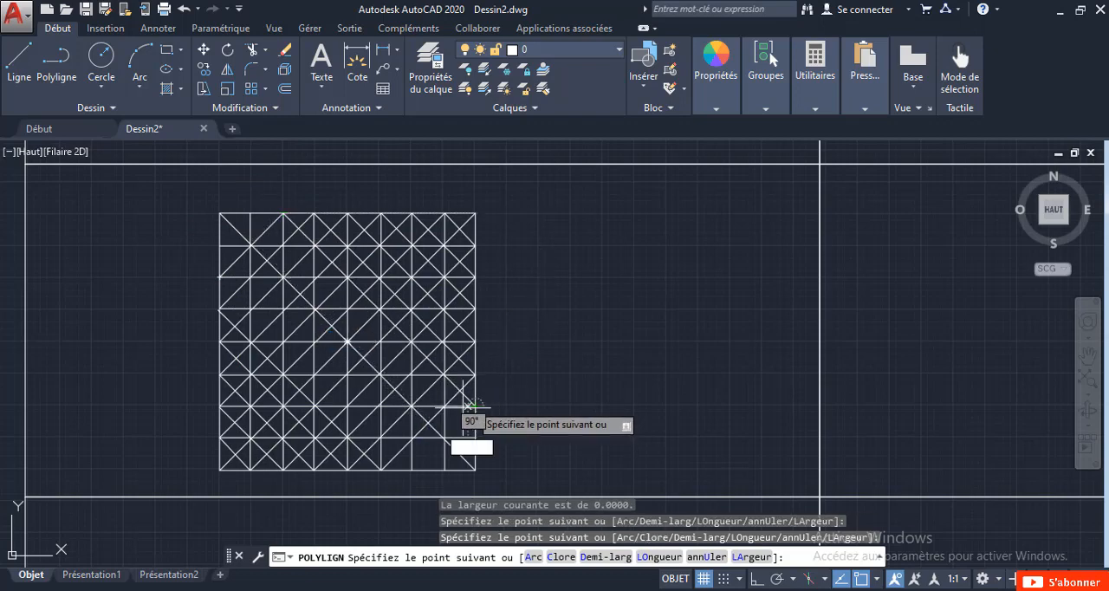
left_click(412, 469)
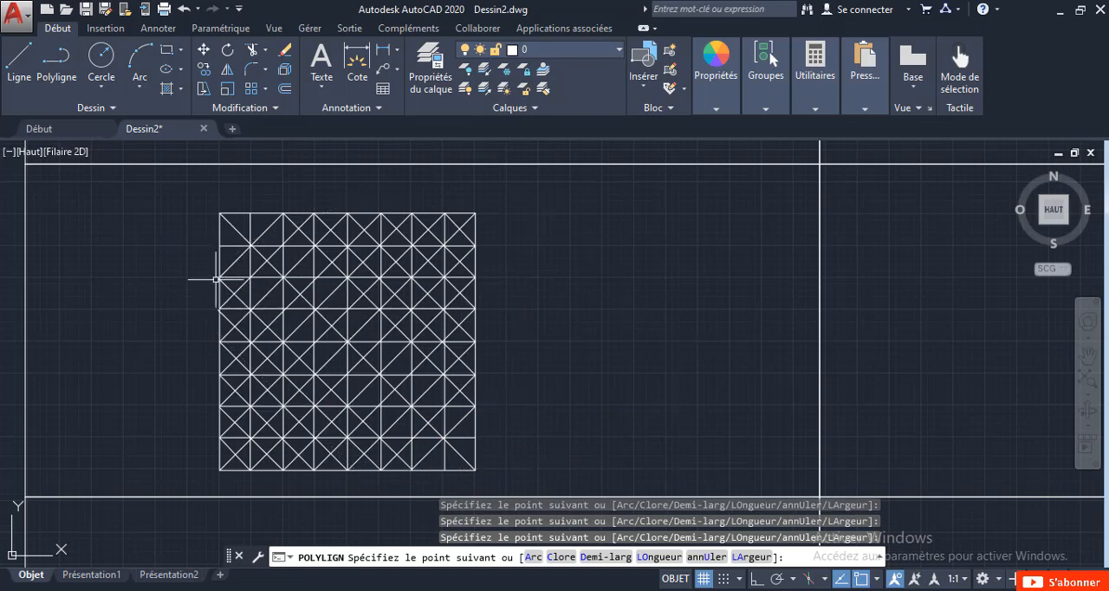
key("Escape")
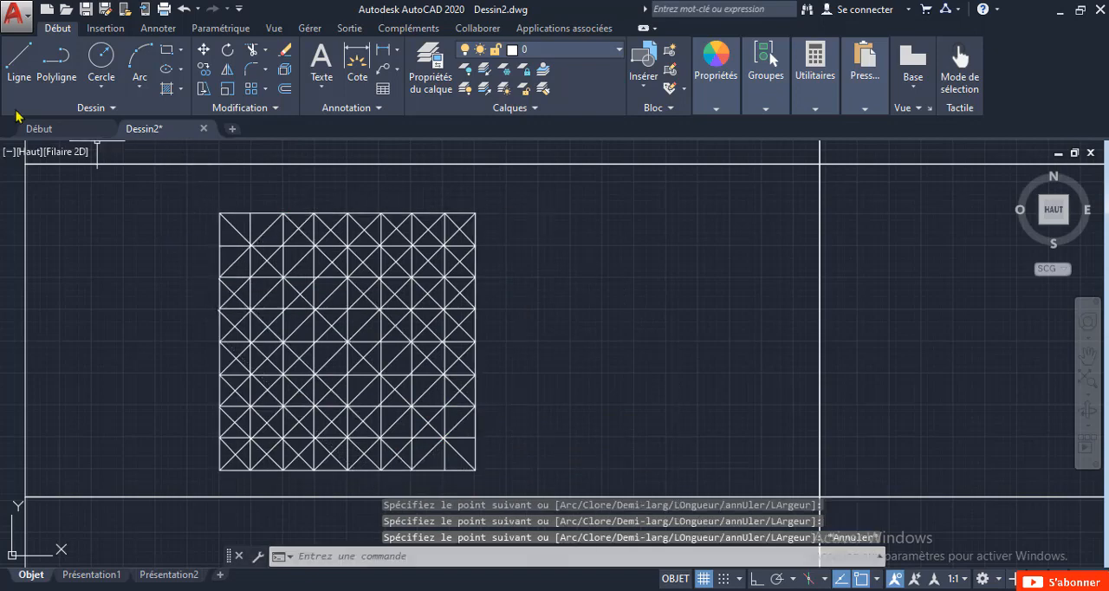
Draw the last polyline band with its vertices one grid cell from the falling diagonal's corners, completing the crosses in every cell.
left_click(56, 59)
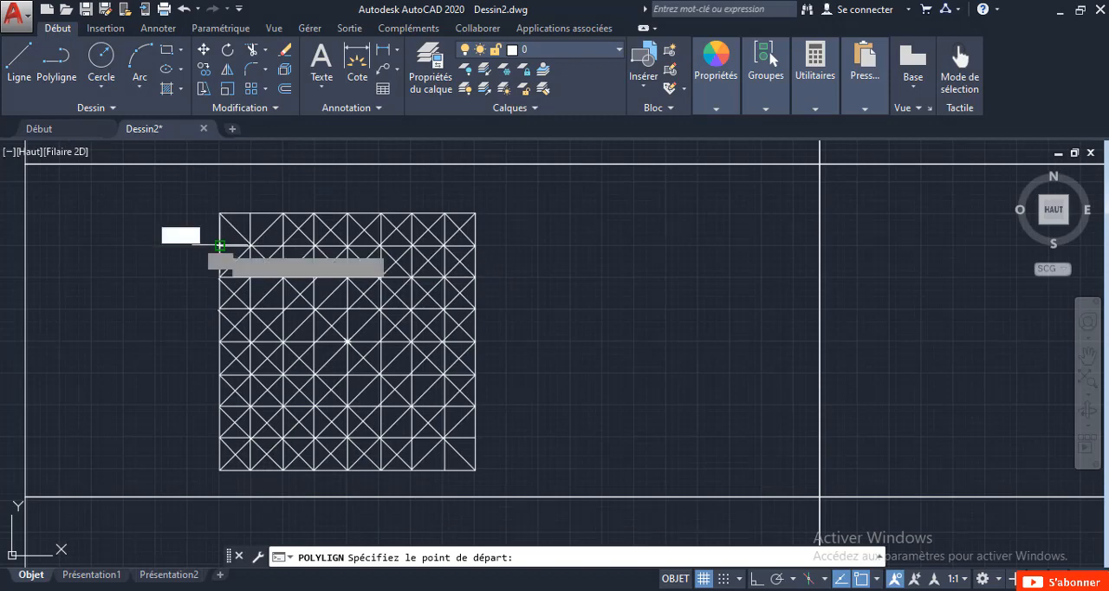
left_click(221, 246)
left_click(250, 213)
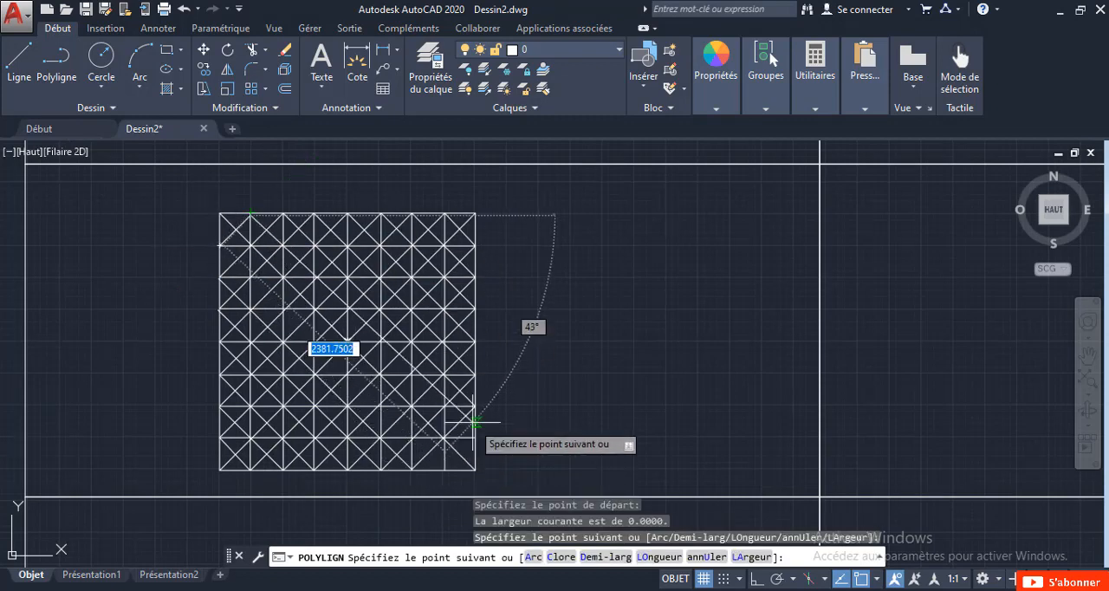
left_click(444, 439)
left_click(444, 459)
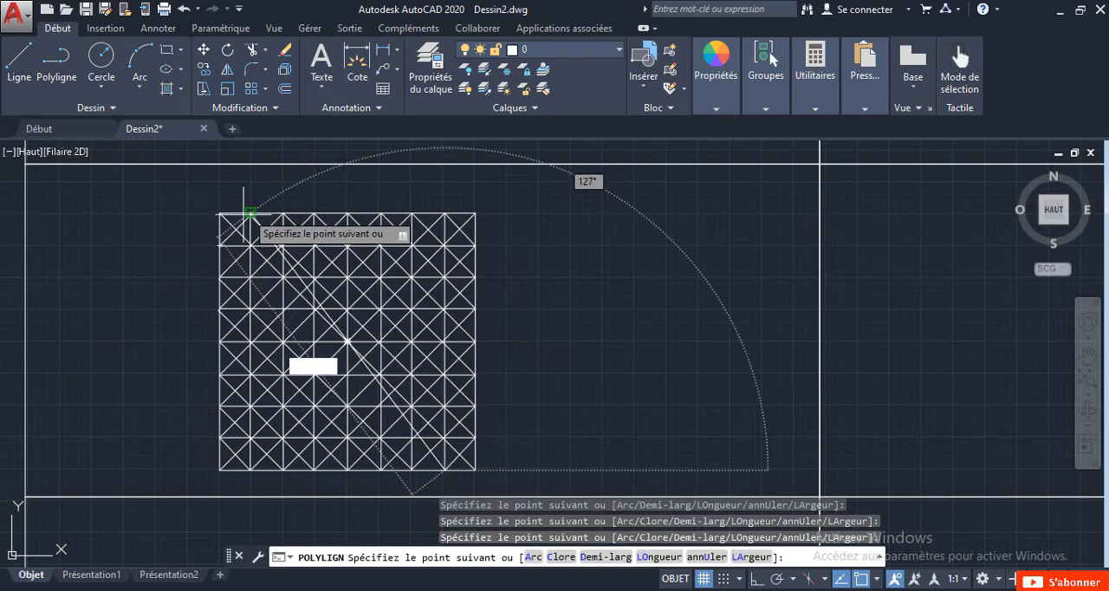
left_click(220, 247)
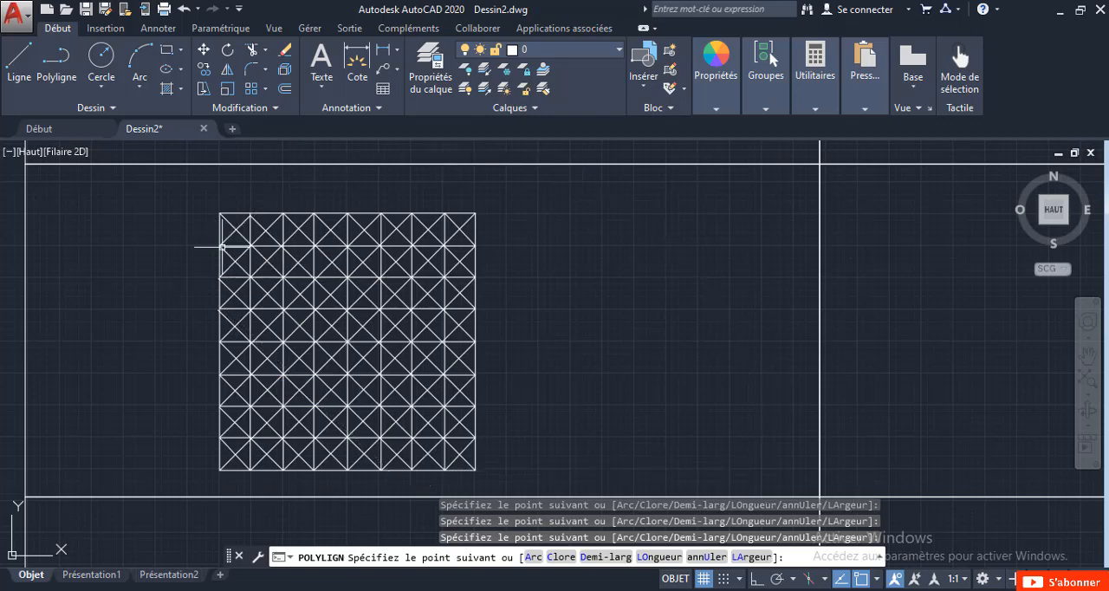
key("Escape")
Draw a thin horizontal rectangle about 1642 by 138 units across the first and second grid rows of the square.
scroll(208, 245, "down", 4)
scroll(234, 244, "up", 1)
middle_click_drag(240, 229, 387, 299)
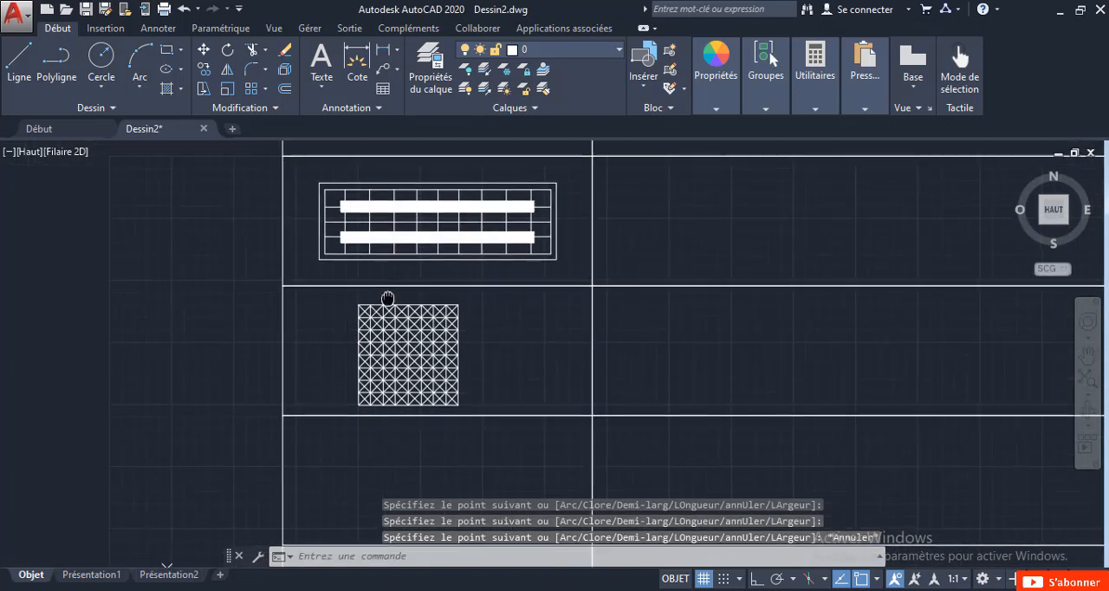
scroll(386, 291, "down", 2)
scroll(386, 291, "up", 4)
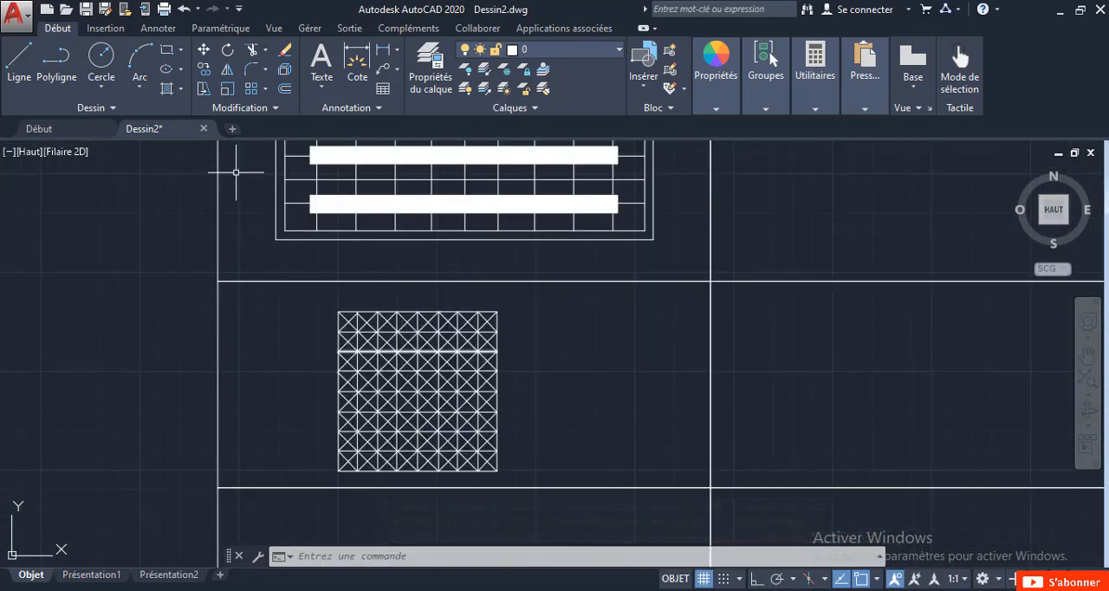
left_click(163, 52)
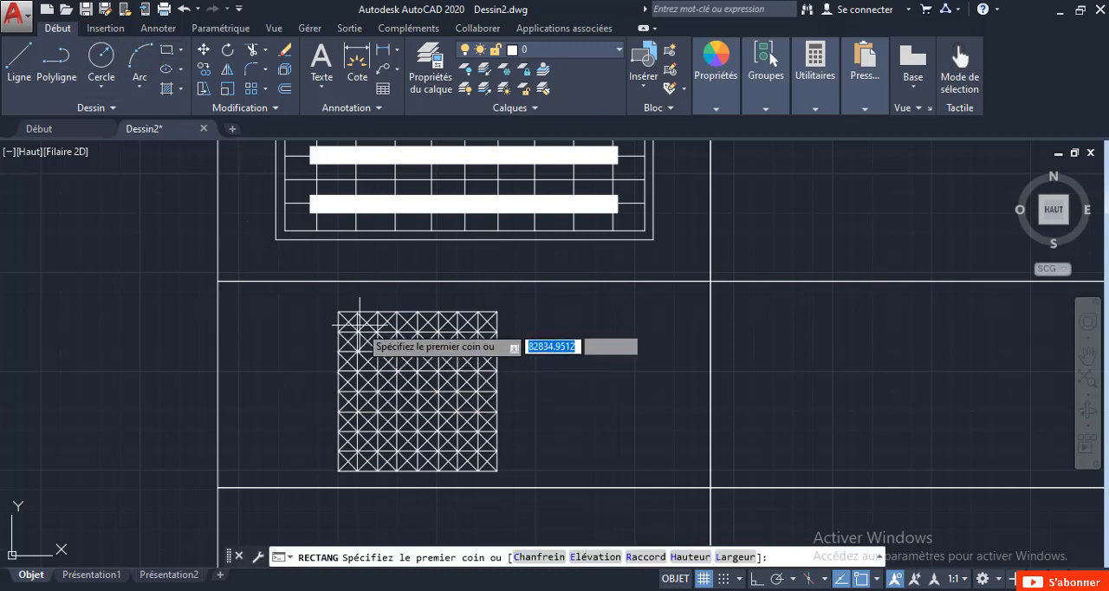
scroll(357, 337, "up", 5)
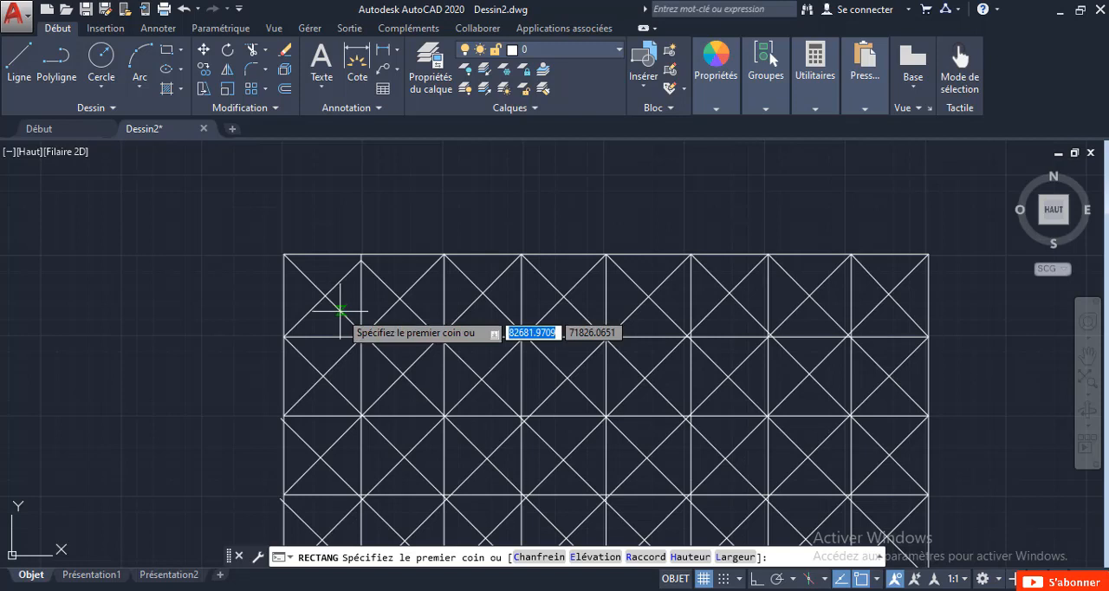
left_click(340, 310)
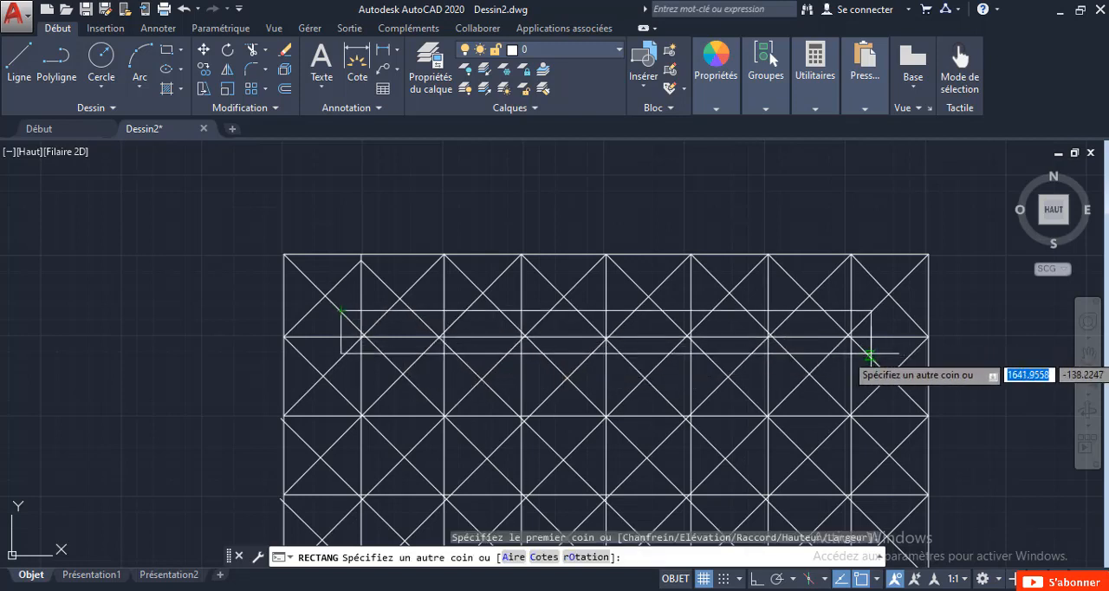
left_click(870, 354)
Move the thin rectangle out of the grid into the empty area outside the table's left border.
left_click(870, 334)
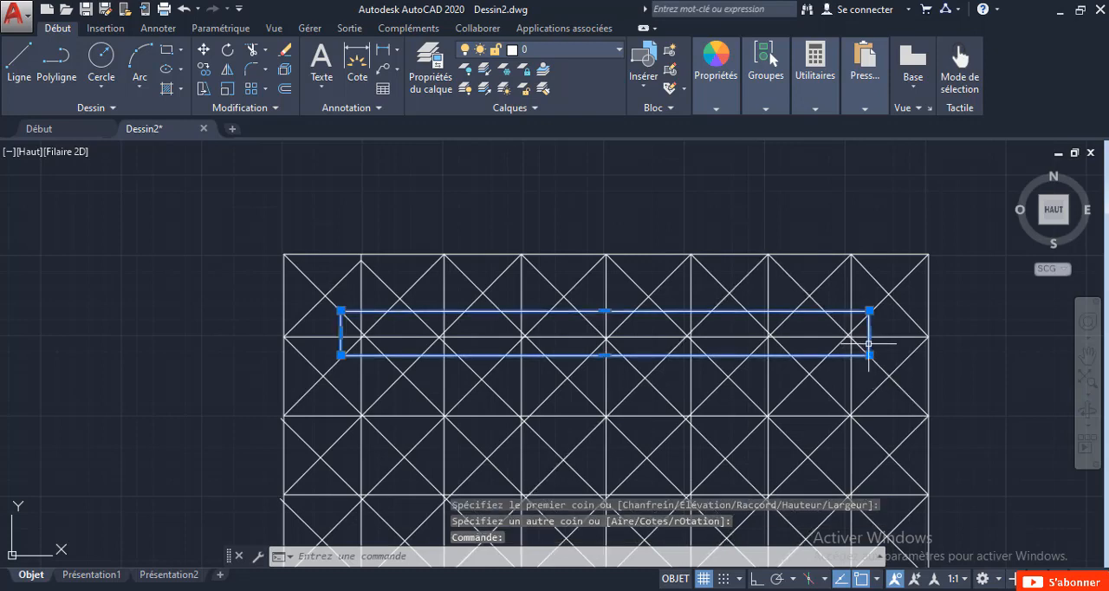
right_click(870, 317)
left_click(875, 319)
scroll(749, 365, "down", 1)
left_click(682, 370)
scroll(681, 370, "down", 2)
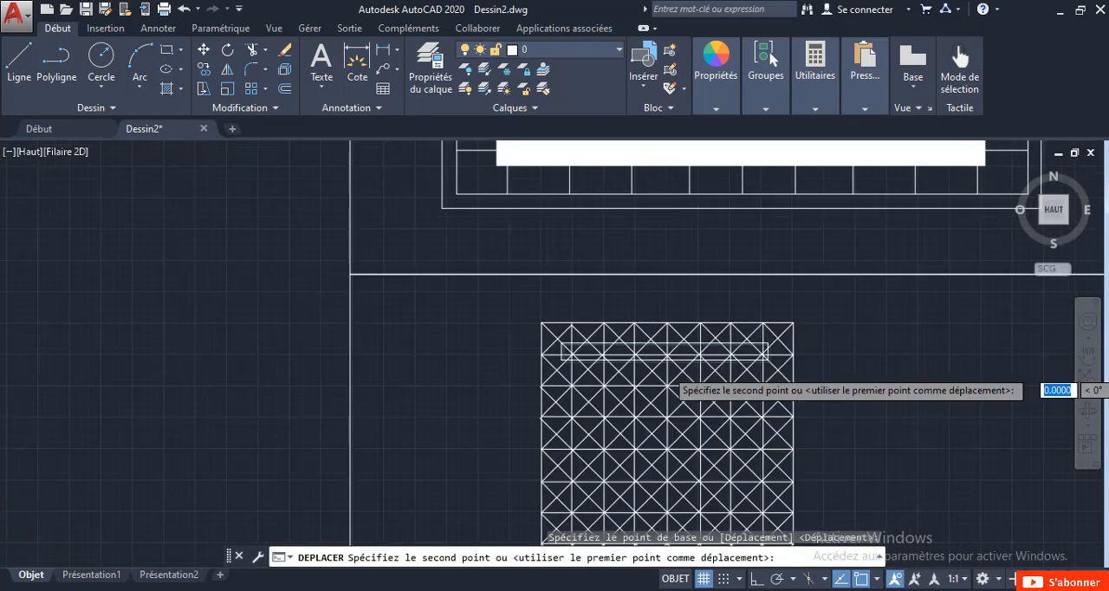
left_click(390, 381)
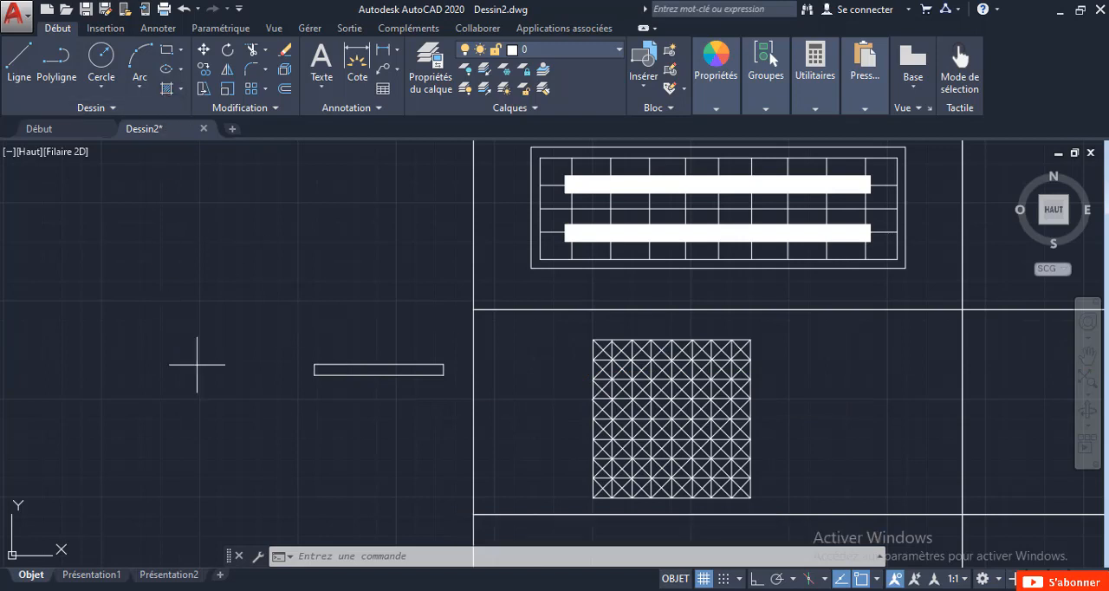
Fill the thin rectangle outside the table with a SOLID hatch.
type("h")
key("Return")
scroll(412, 382, "up", 2)
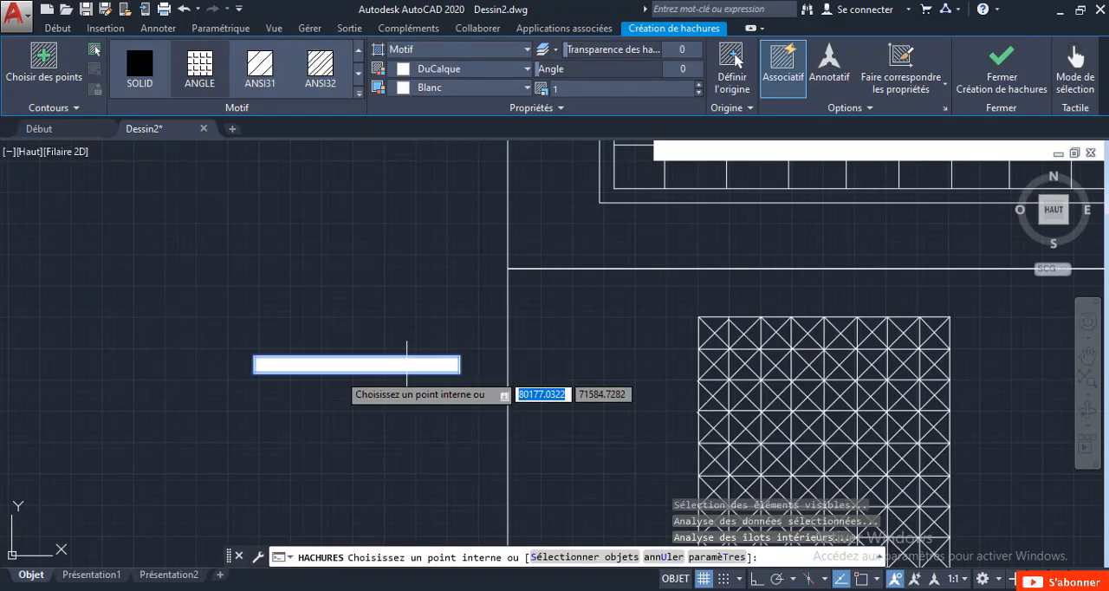
key("Return")
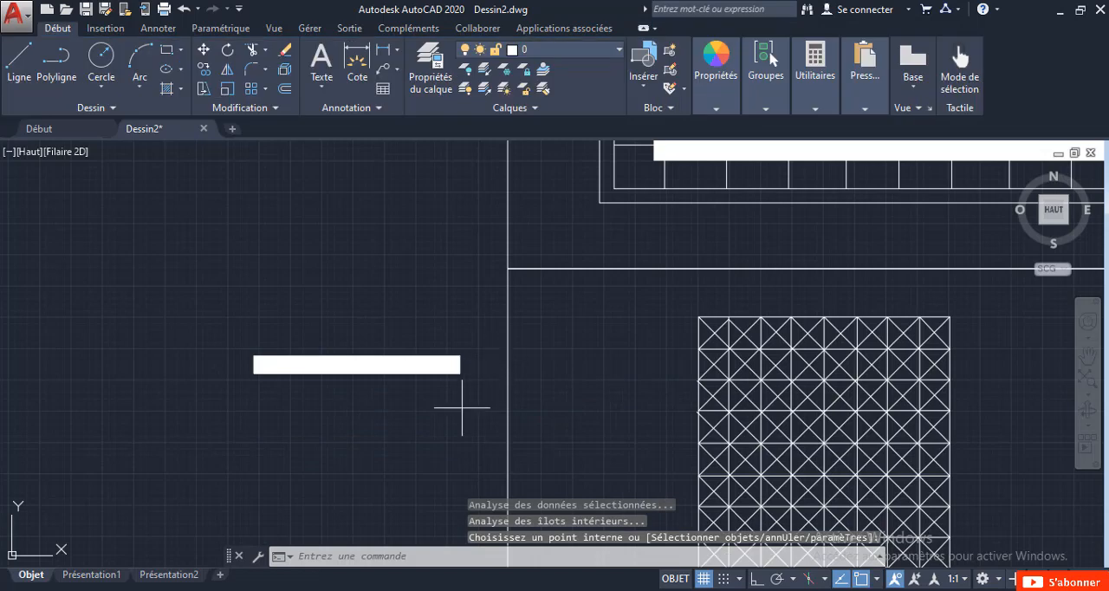
Move the filled bar by its centre onto the midpoint of the crossed square's first inner horizontal grid line.
left_click(464, 407)
left_click(182, 234)
right_click(185, 221)
left_click(231, 336)
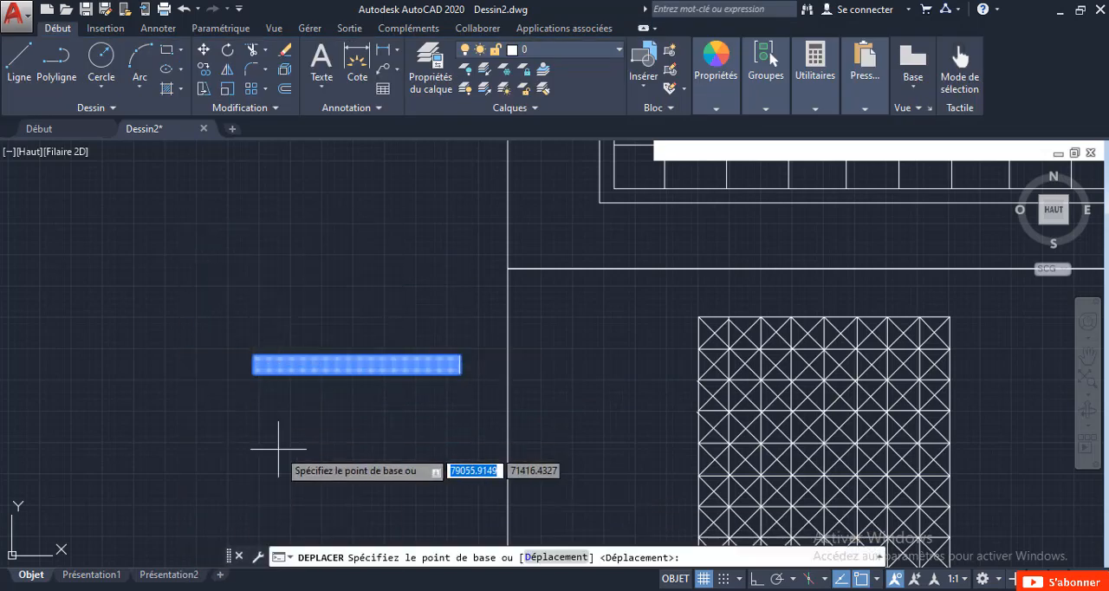
left_click(357, 364)
scroll(555, 334, "up", 5)
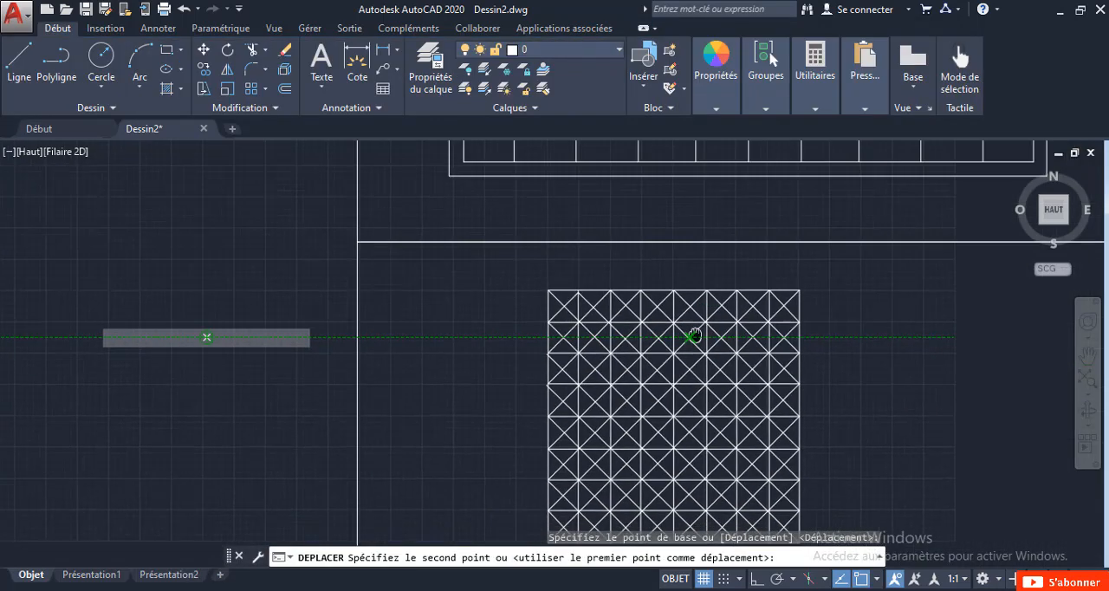
scroll(565, 330, "down", 4)
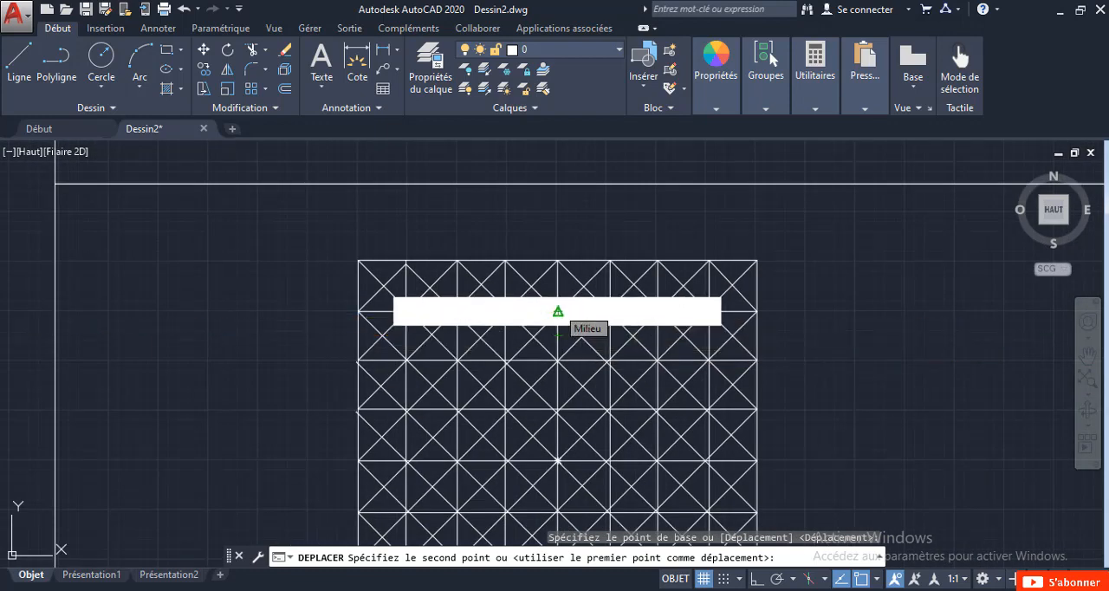
left_click(559, 334)
Start copying the filled bar from its right end midpoint, turn on ortho mode, and place a copy on the third inner grid line.
left_click(681, 314)
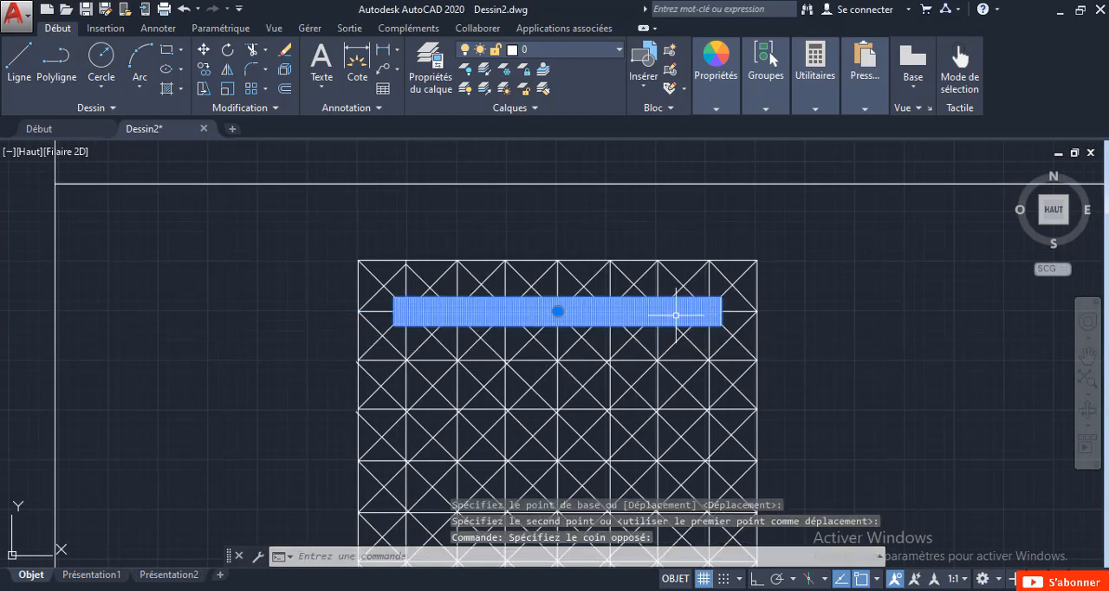
right_click(682, 315)
left_click(702, 326)
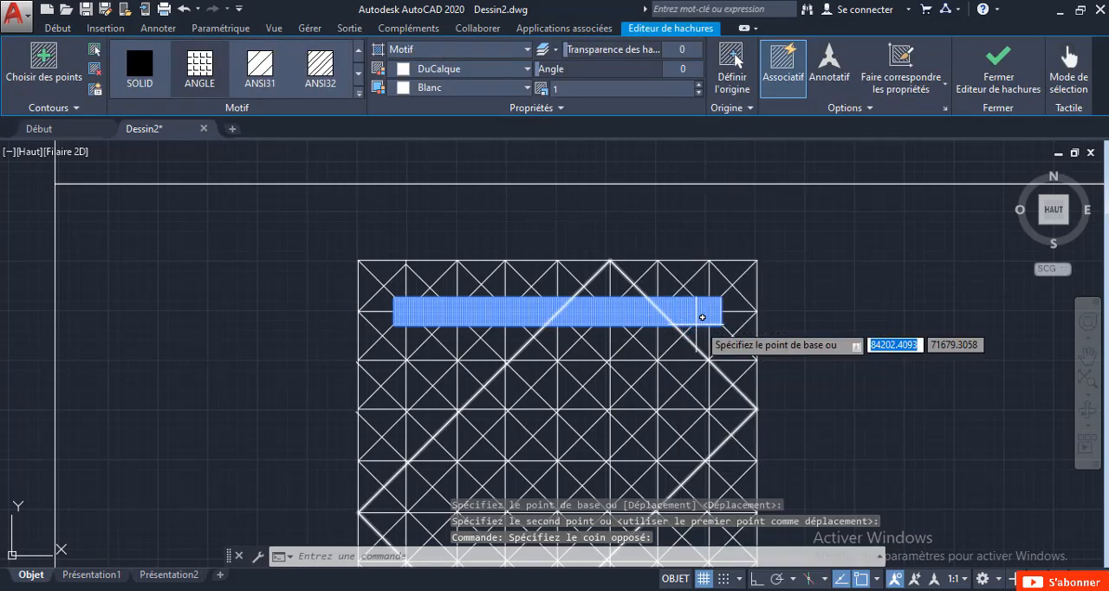
left_click(721, 312)
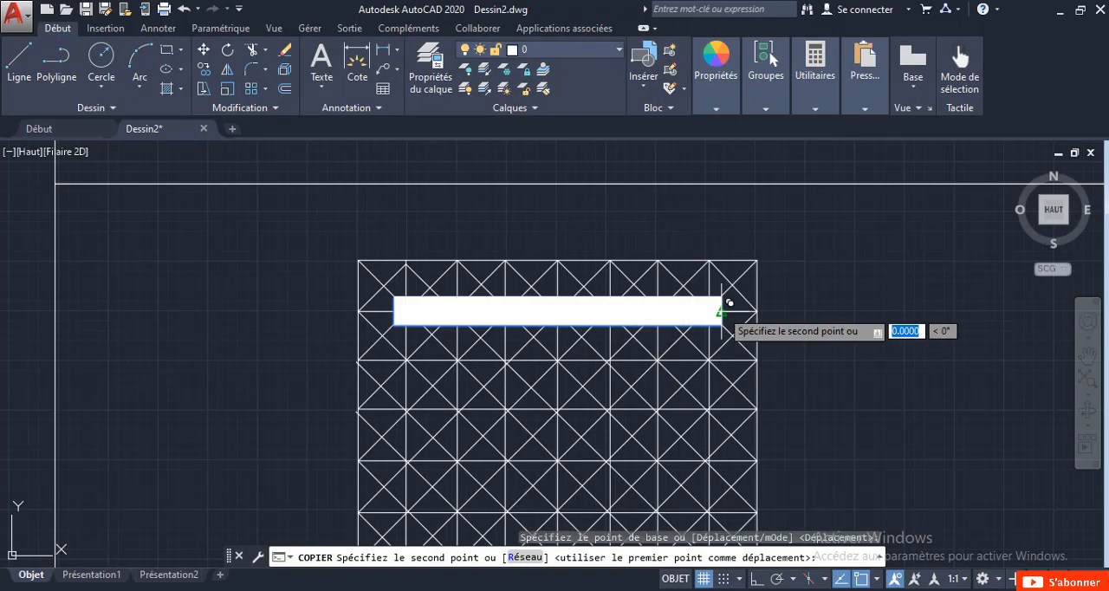
left_click(754, 579)
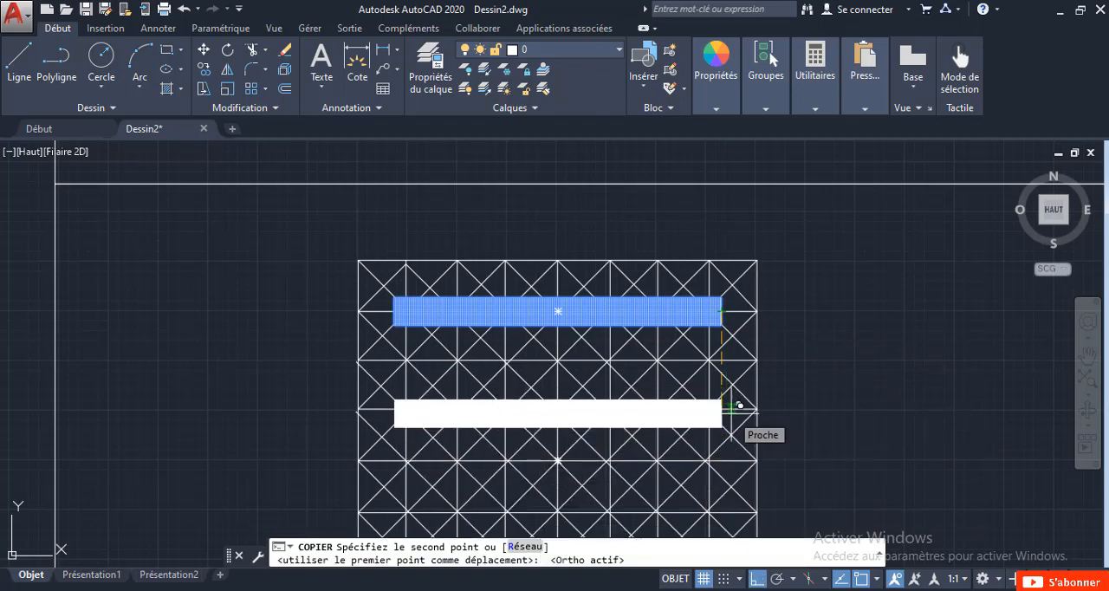
scroll(738, 404, "up", 2)
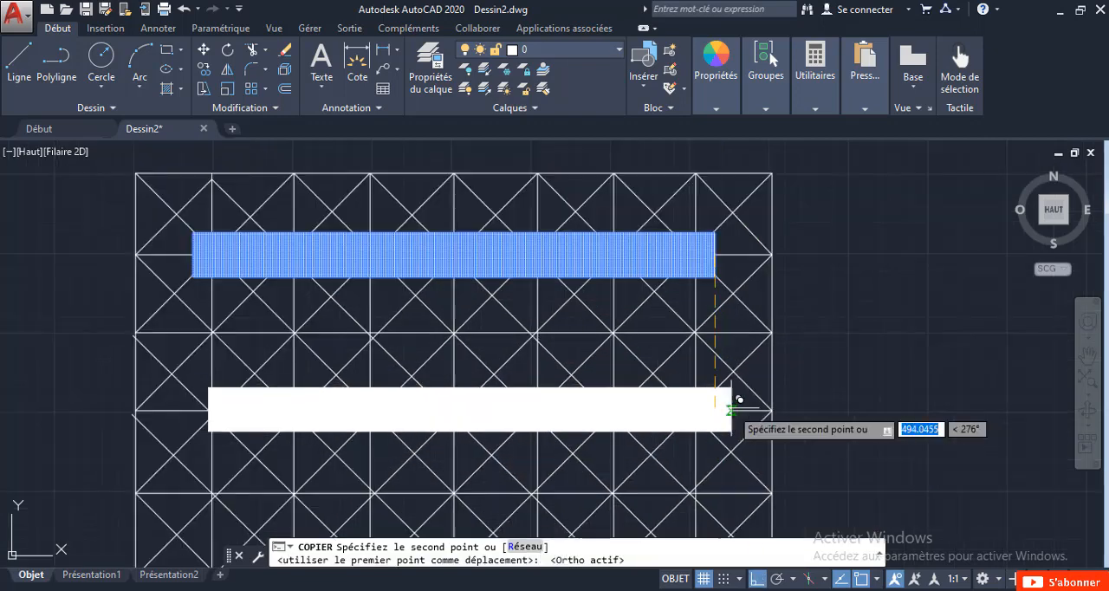
left_click(732, 408)
Place two more vertically aligned copies of the bar on the fifth and seventh inner grid lines and finish copying.
scroll(732, 412, "down", 4)
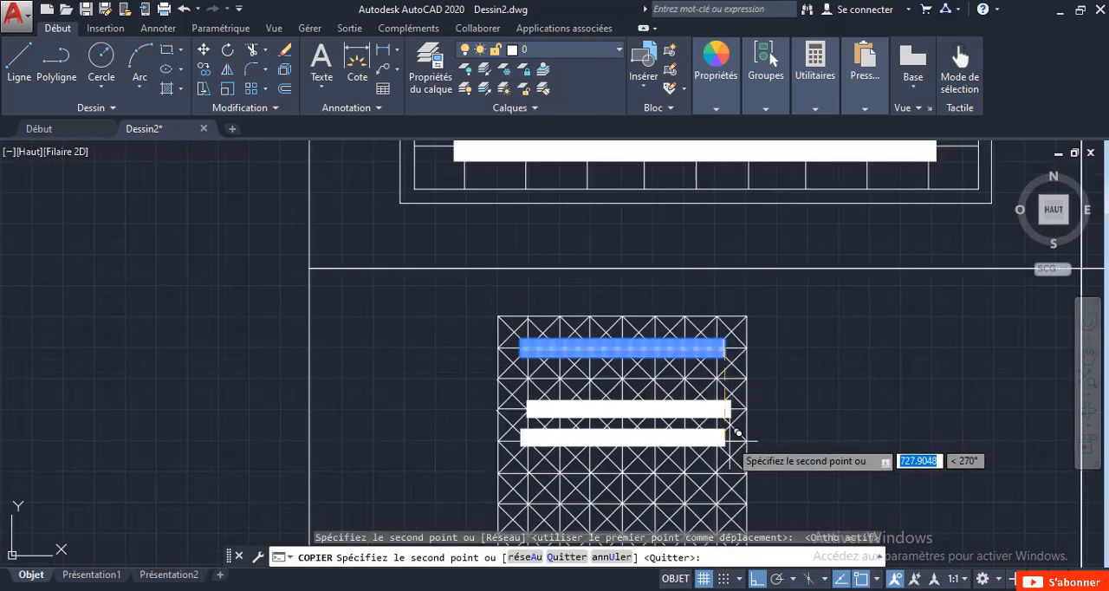
scroll(741, 477, "up", 4)
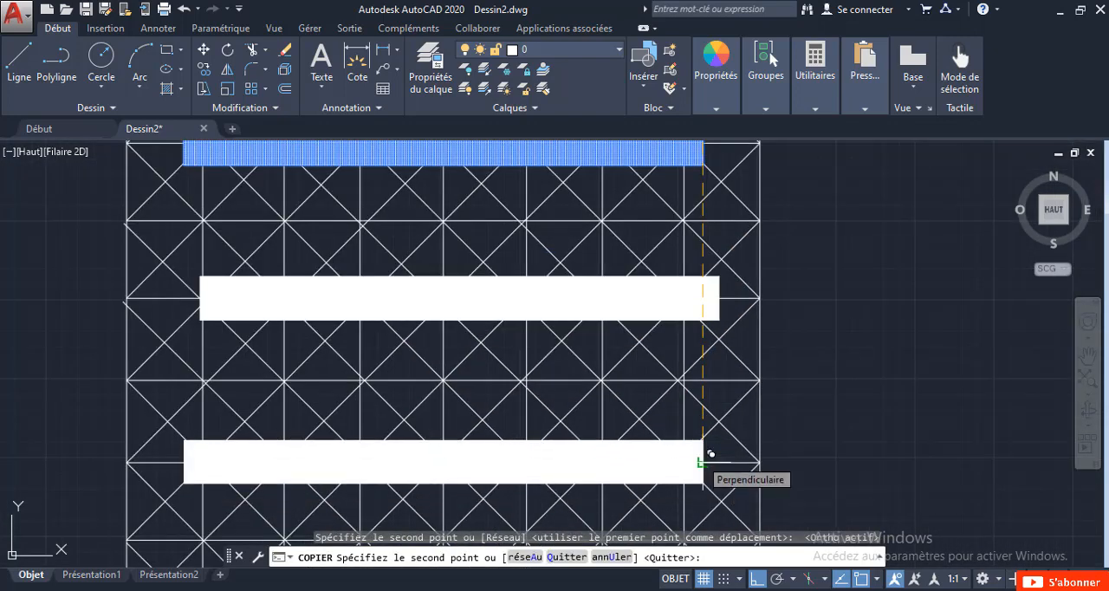
left_click(710, 454)
scroll(709, 452, "down", 6)
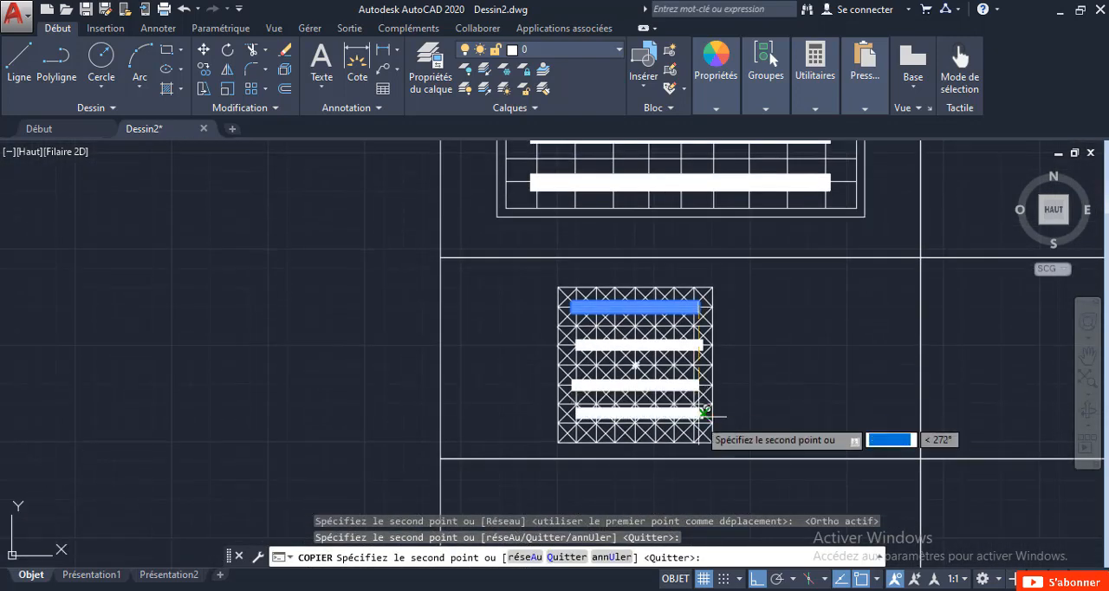
scroll(703, 409, "up", 6)
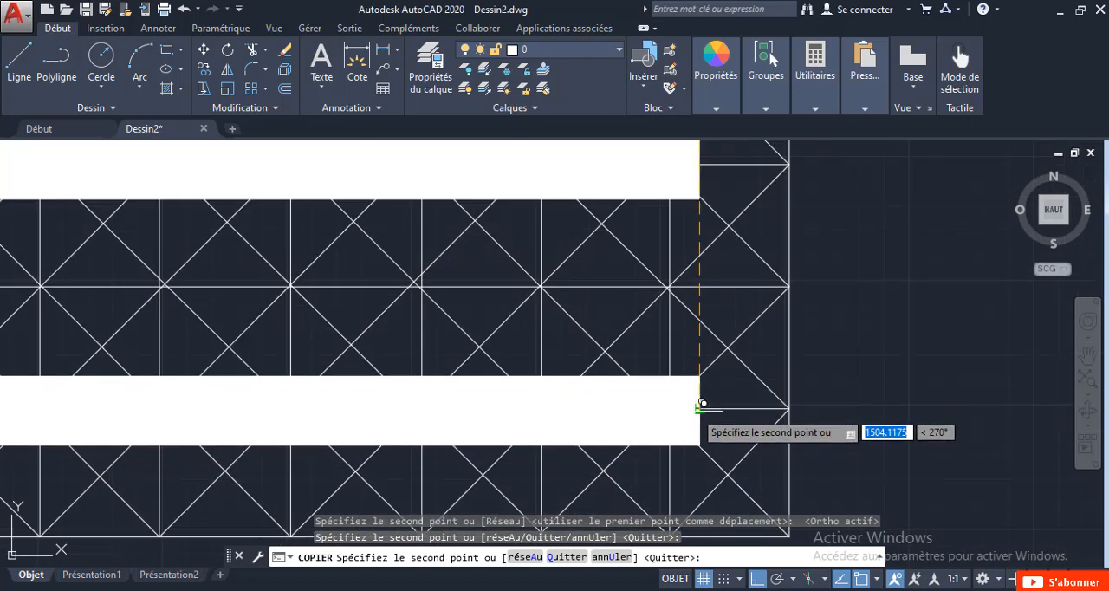
scroll(702, 403, "down", 10)
key("Escape")
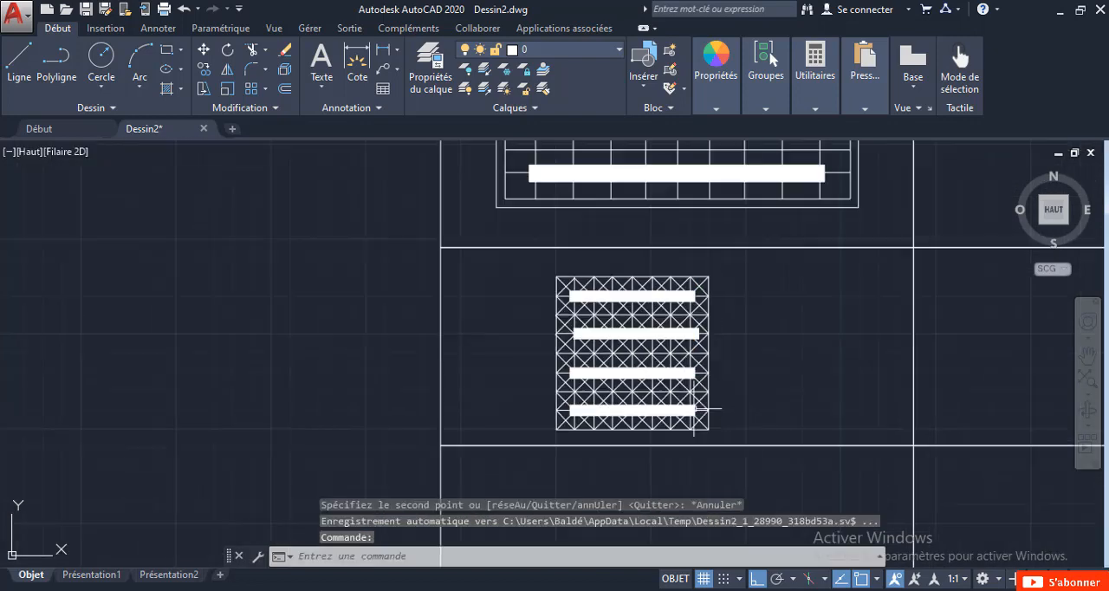
Delete four diagonal polyline bands from the square, those with vertices one, two, four and six cells from the rising diagonal's corners.
mouse_move(751, 372)
middle_mouse_down()
mouse_move(669, 385)
mouse_move(528, 377)
middle_mouse_up()
scroll(501, 377, "up", 2)
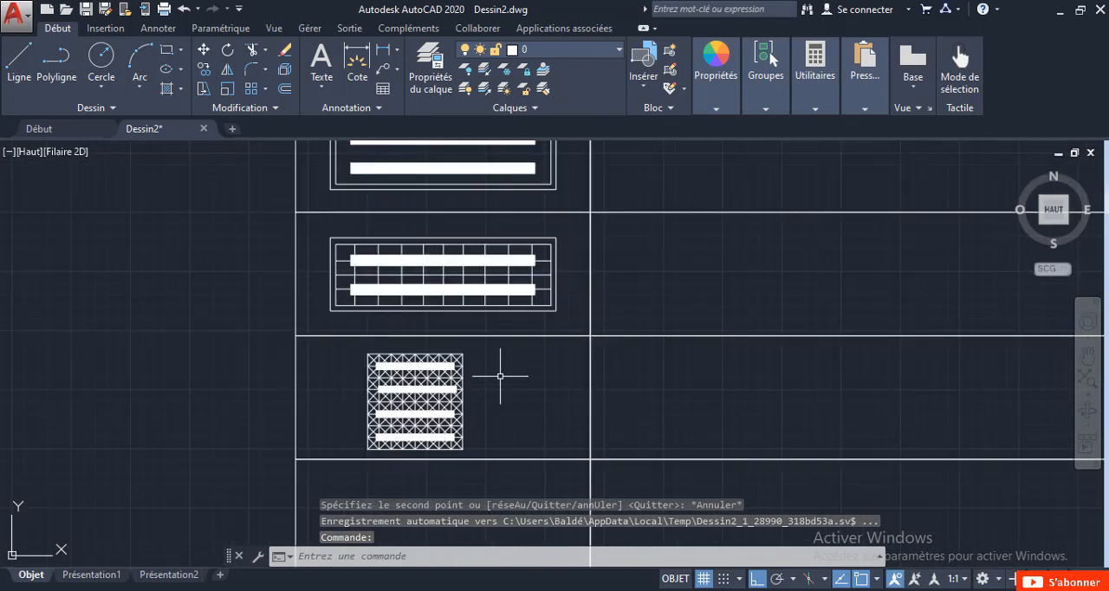
scroll(395, 402, "up", 5)
scroll(396, 402, "down", 5)
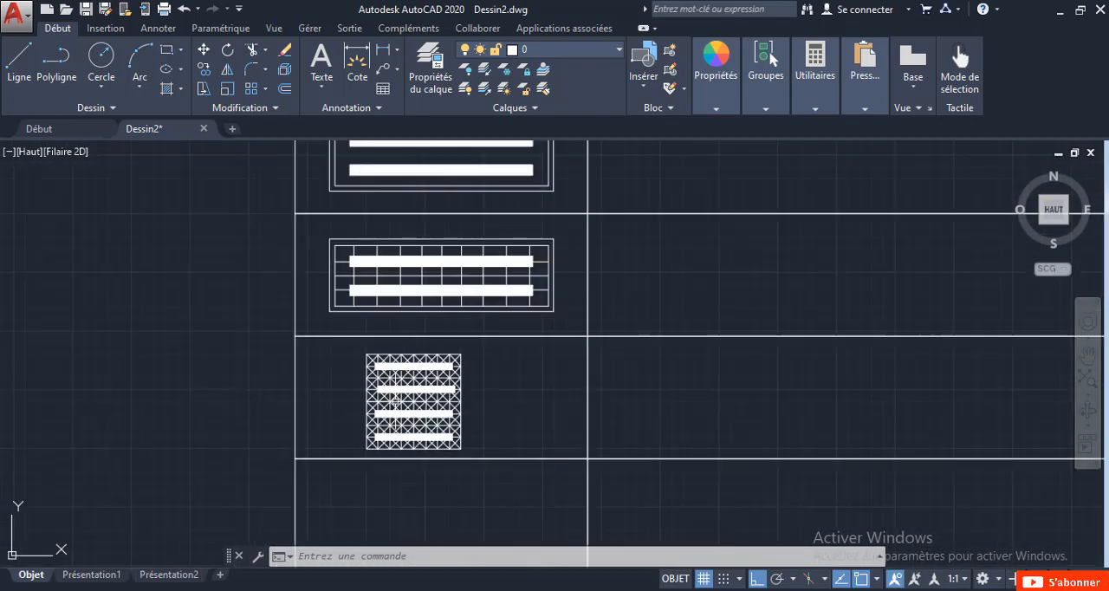
middle_click_drag(480, 206, 464, 261)
scroll(463, 262, "down", 2)
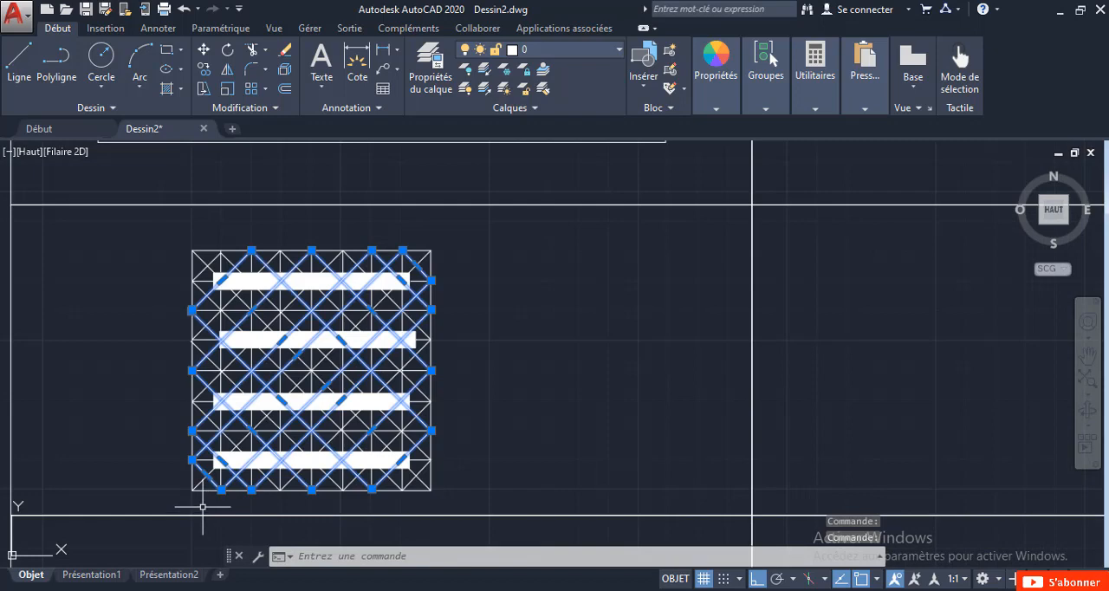
scroll(201, 506, "up", 2)
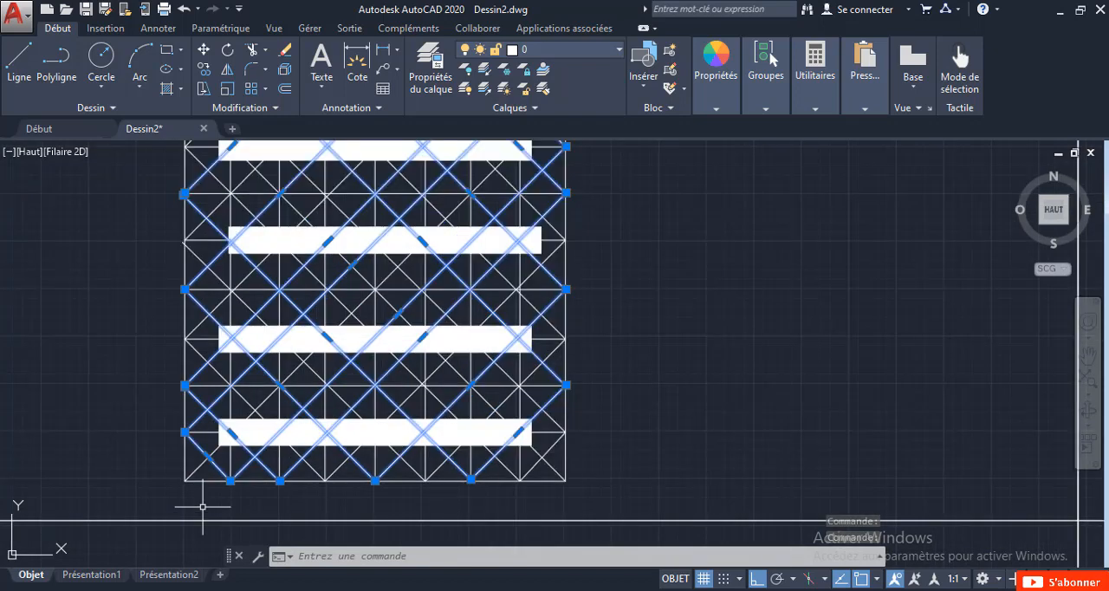
scroll(202, 506, "down", 2)
key("Delete")
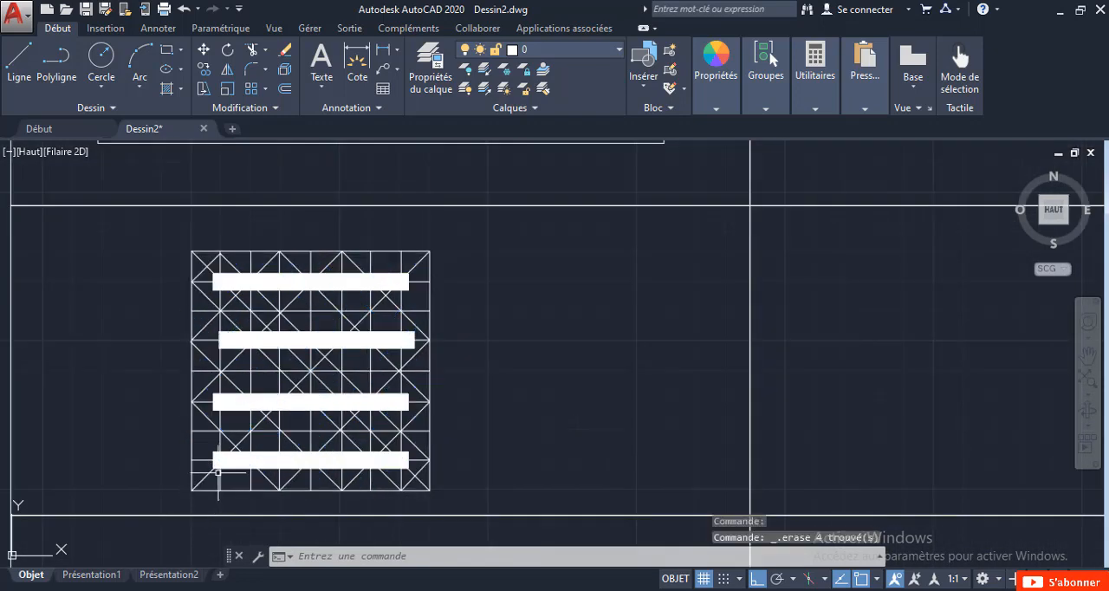
Delete the narrow polyline band around the falling diagonal, with vertices one grid cell from the square's corners.
mouse_move(253, 461)
middle_mouse_down()
mouse_move(335, 463)
mouse_move(335, 338)
middle_mouse_up()
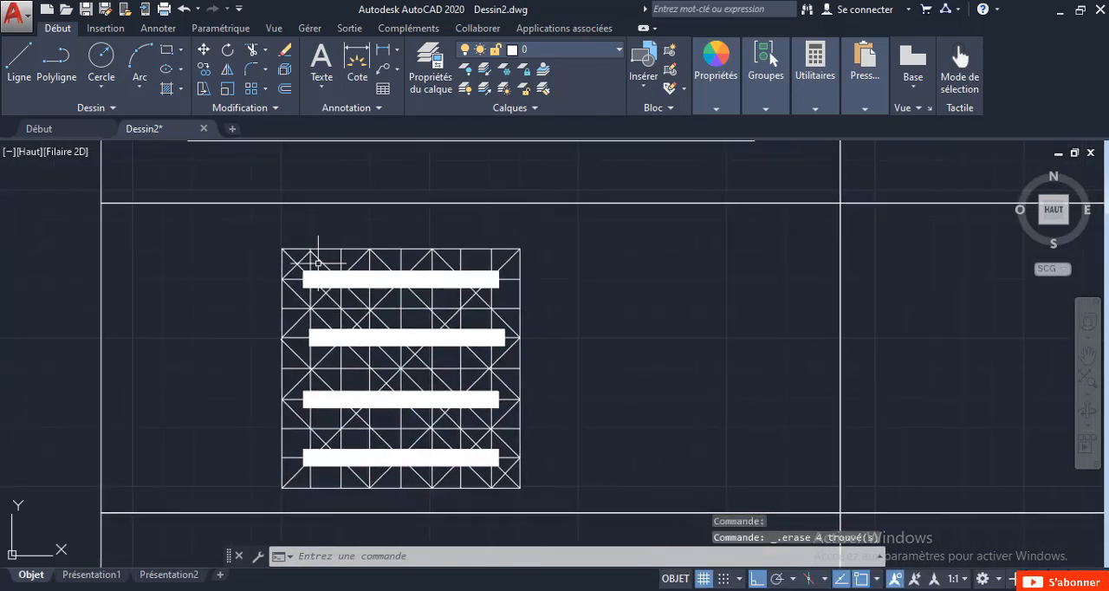
left_click(305, 256)
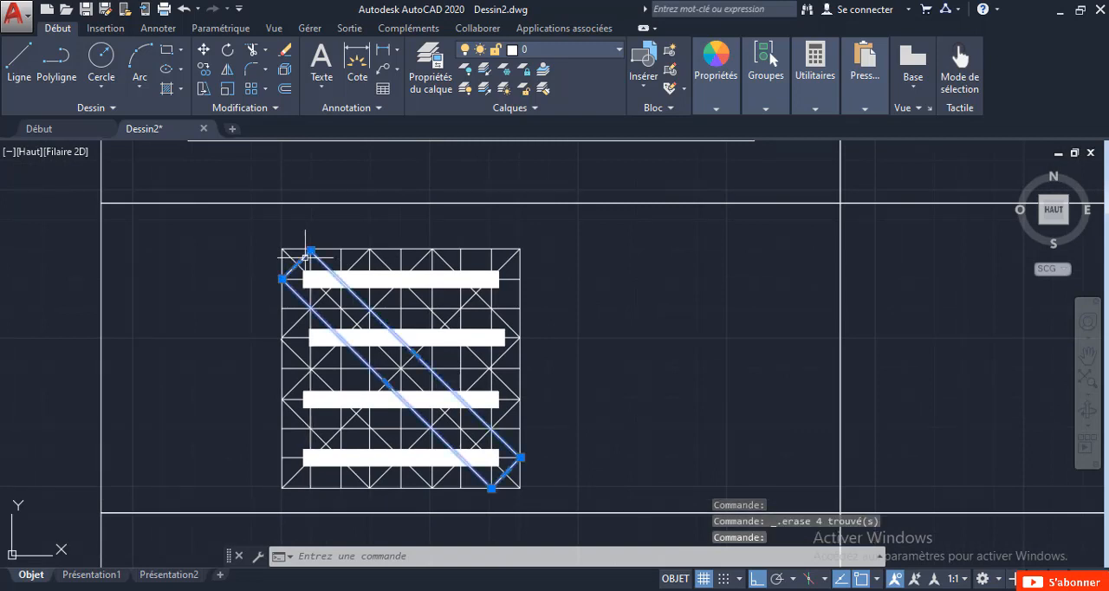
key("Delete")
scroll(298, 277, "down", 3)
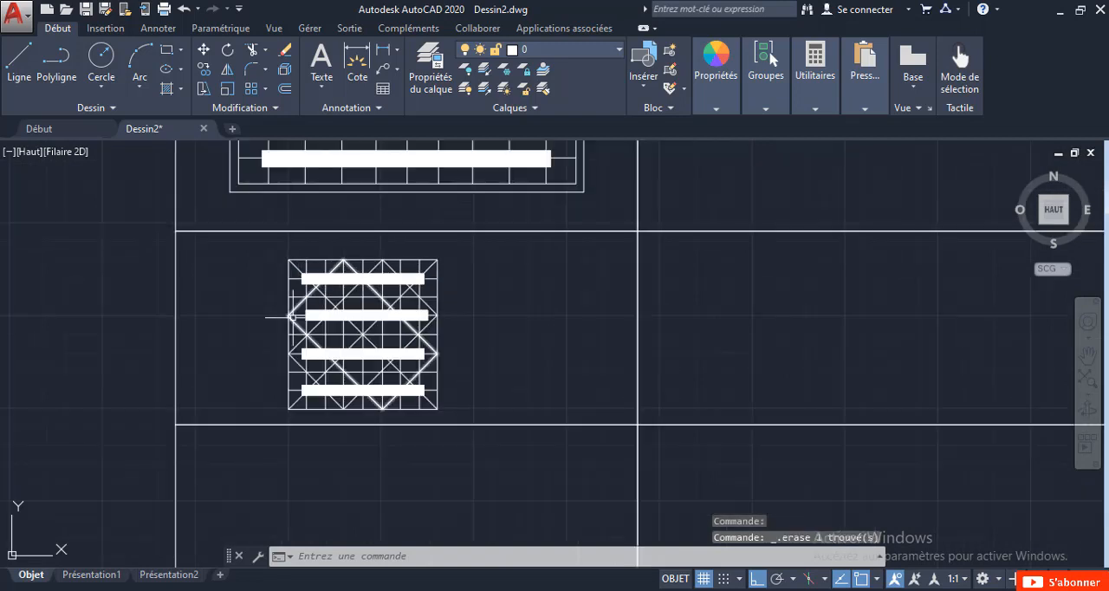
scroll(293, 317, "up", 3)
mouse_move(293, 317)
middle_mouse_down()
mouse_move(340, 351)
mouse_move(425, 333)
middle_mouse_up()
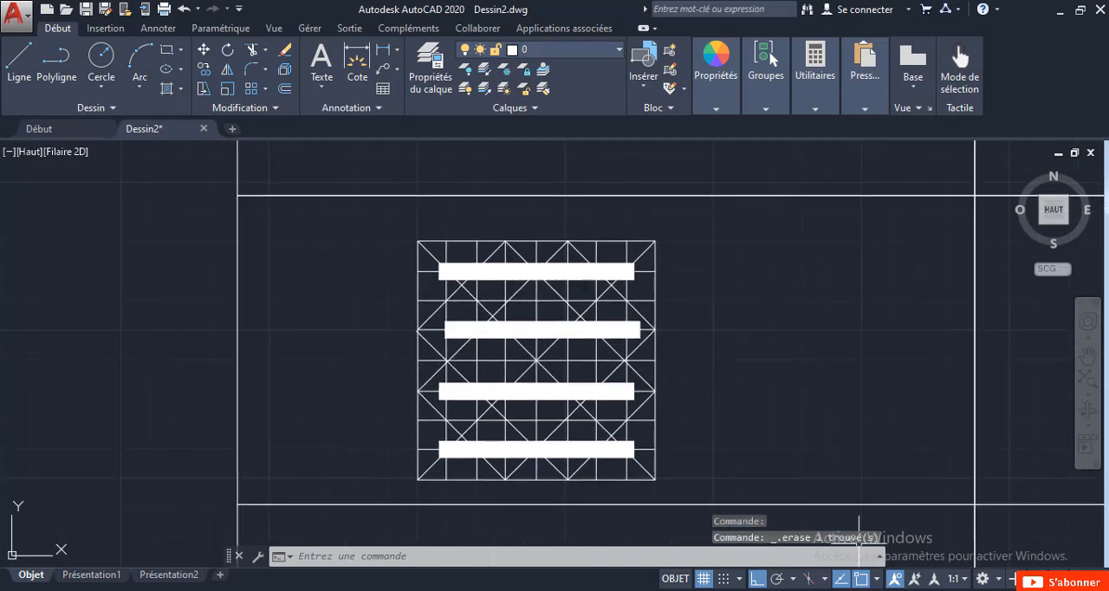
scroll(664, 458, "up", 2)
scroll(664, 458, "down", 2)
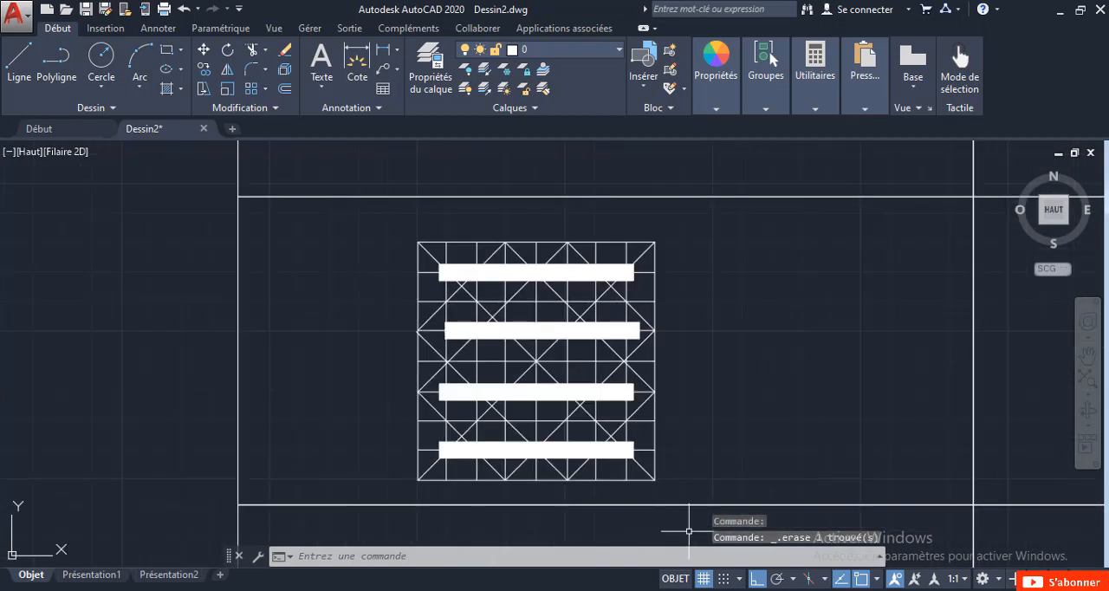
Turn the background grid display off to view the symbols without it, and turn it back on.
left_click(703, 578)
scroll(666, 430, "down", 4)
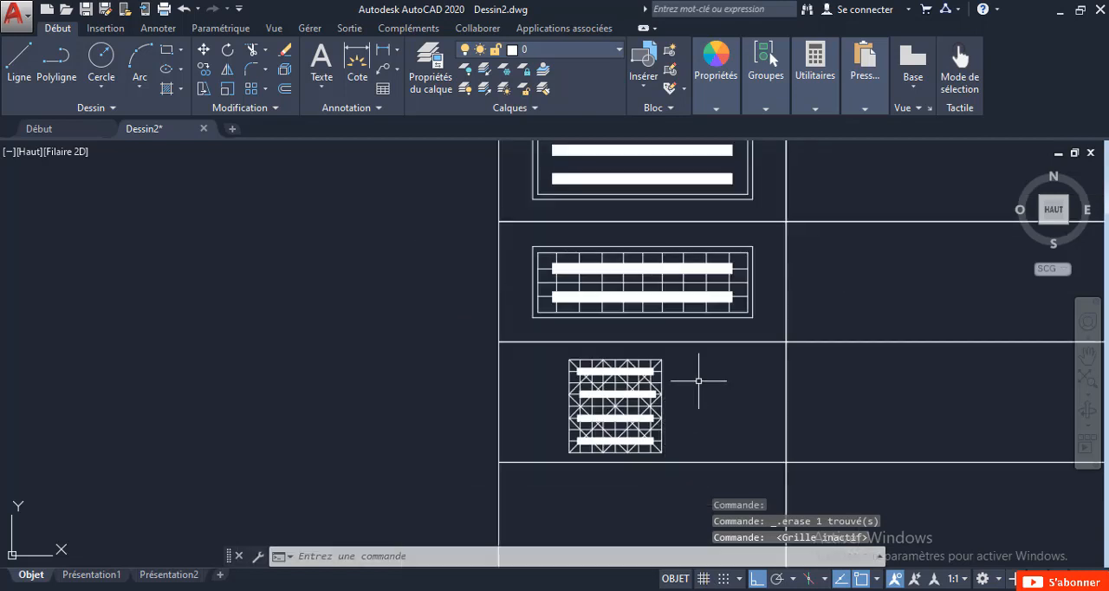
middle_click_drag(693, 385, 590, 419)
key("F7")
scroll(476, 401, "down", 4)
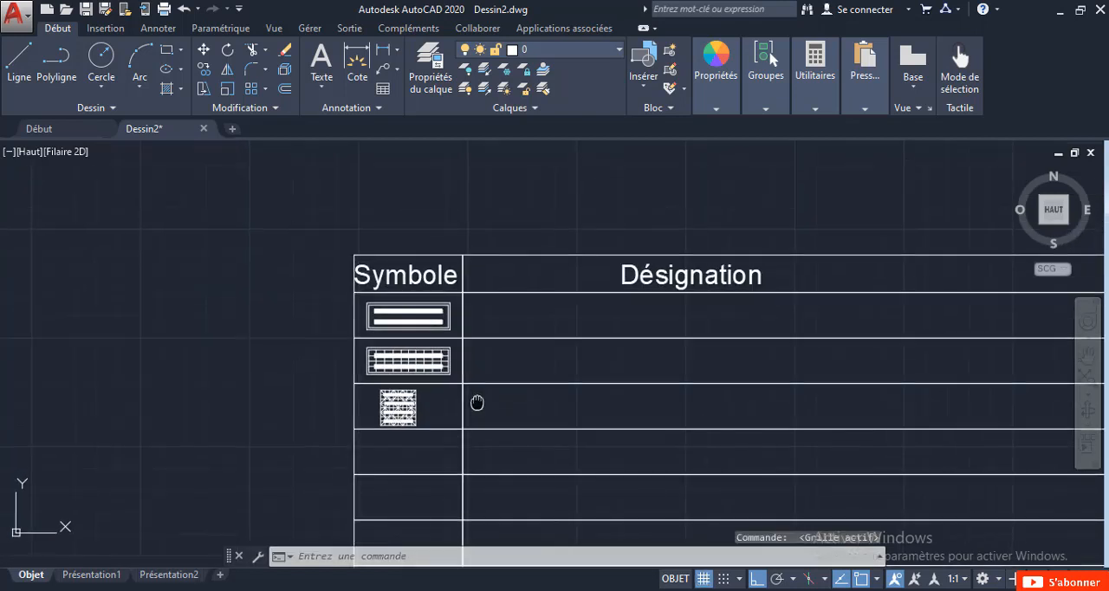
Draw a circle of about 754 units radius in the Symbole column's fourth row, below the crossed square.
scroll(421, 468, "up", 2)
scroll(415, 465, "up", 2)
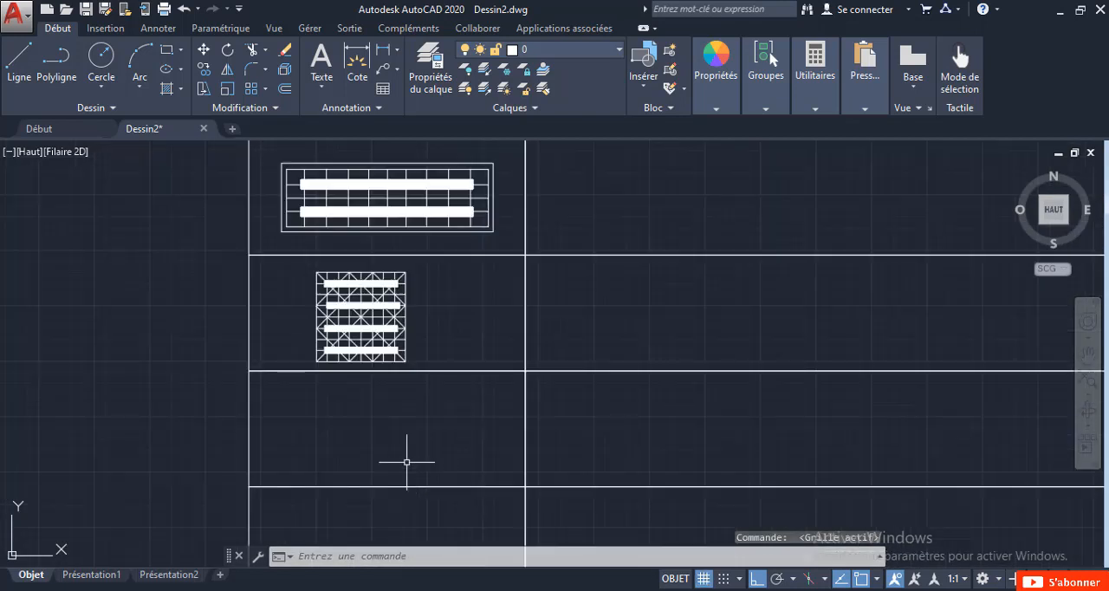
left_click(101, 57)
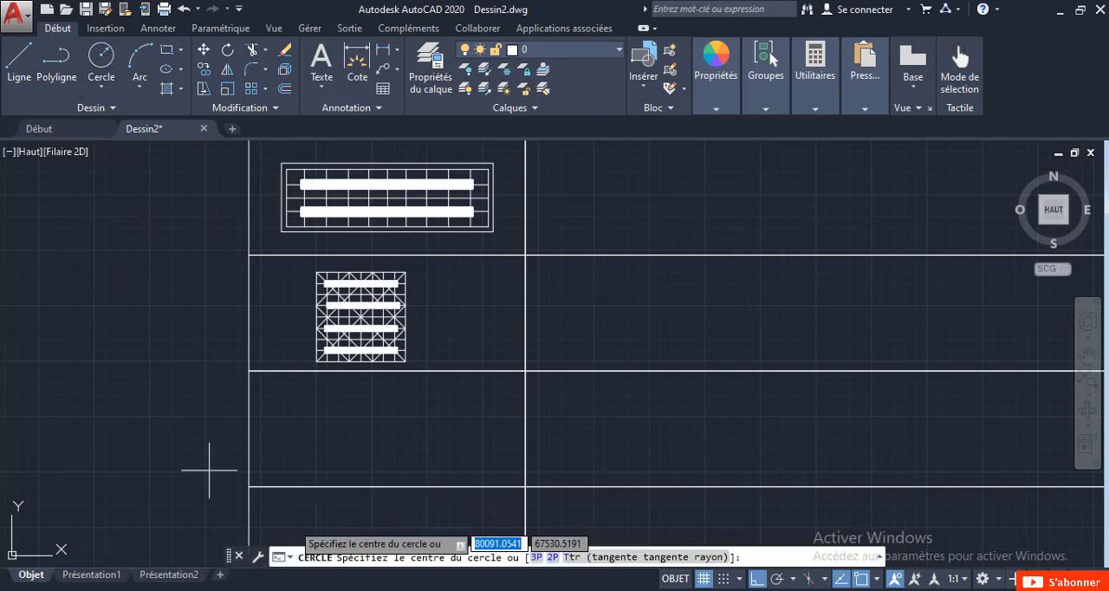
left_click(366, 434)
scroll(382, 468, "up", 2)
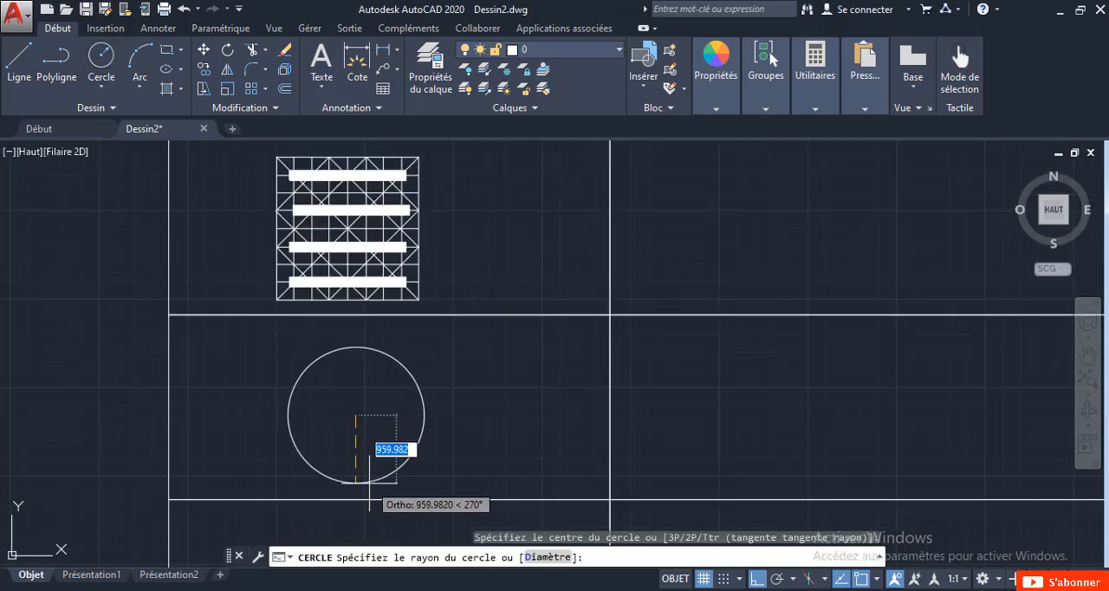
Draw a slightly smaller concentric circle inside the fourth row's circle, leaving a thin ring between them.
left_click(102, 55)
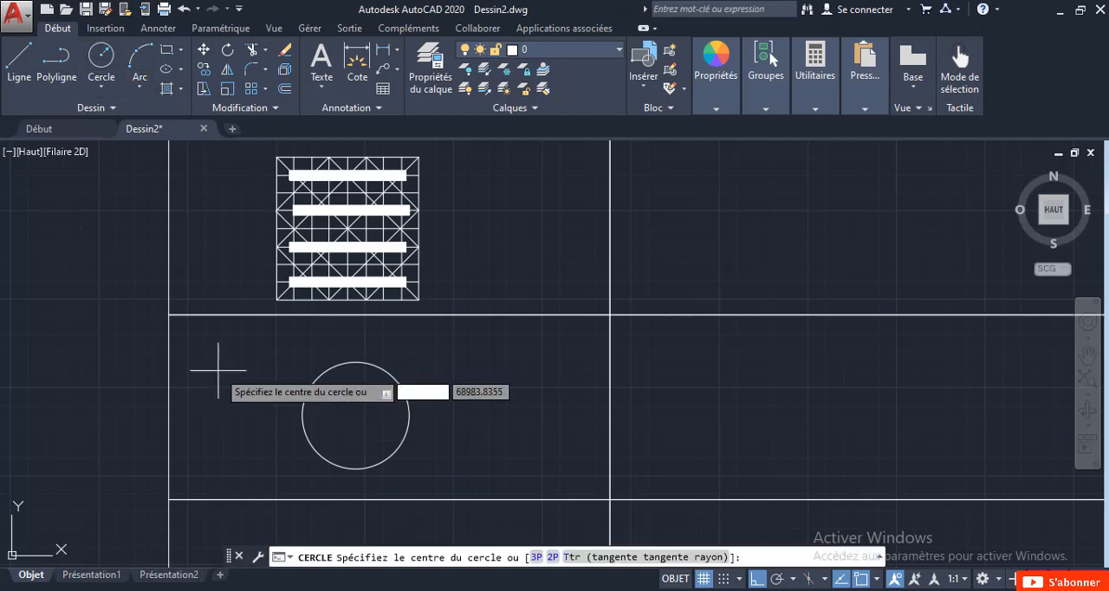
left_click(356, 415)
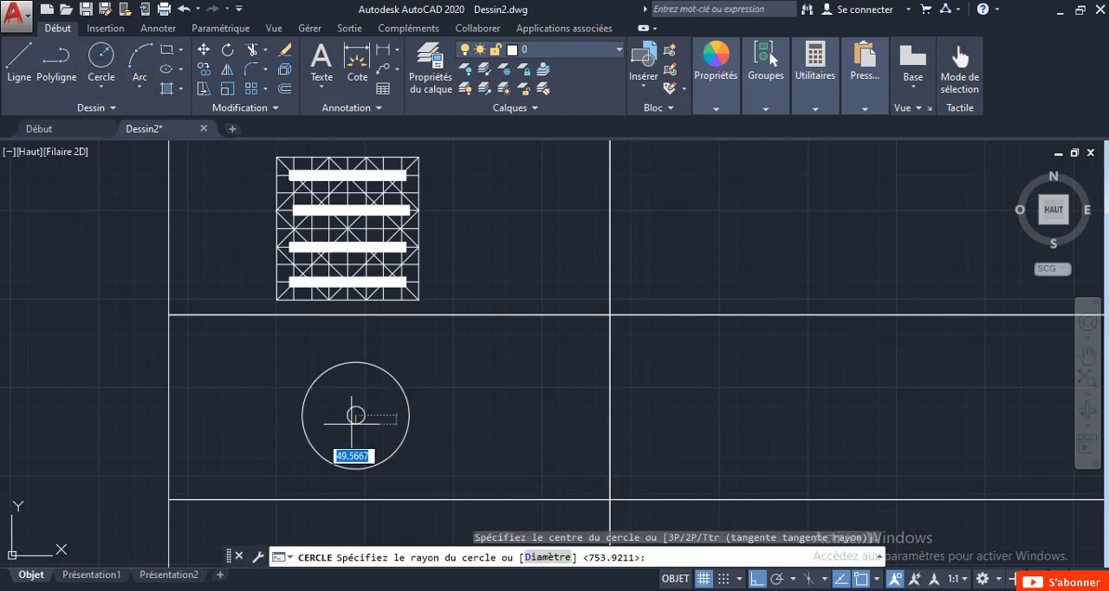
scroll(352, 446, "up", 4)
scroll(352, 446, "down", 4)
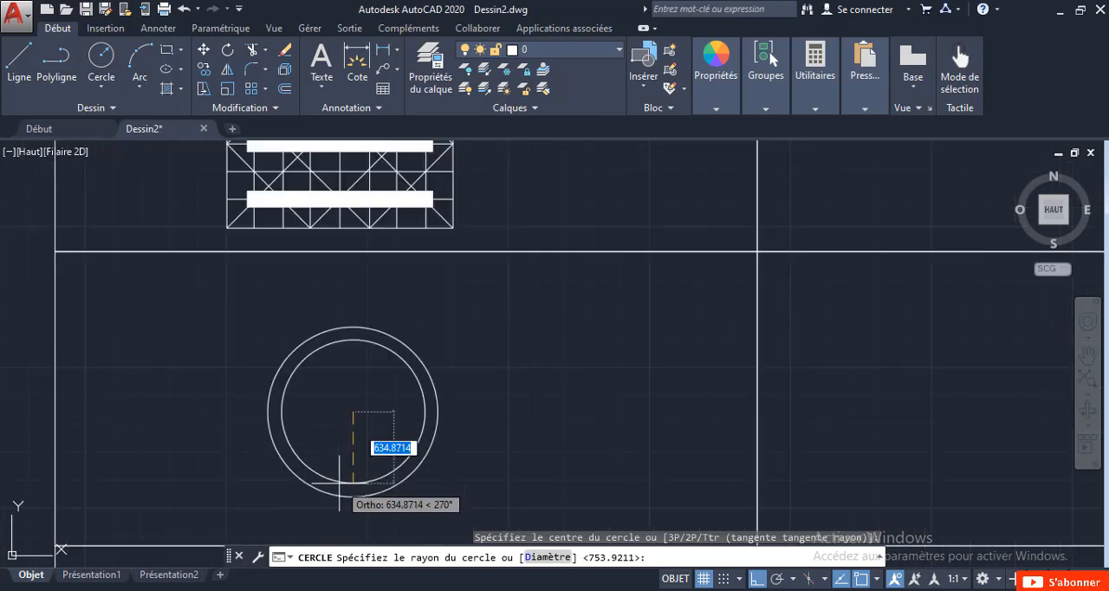
scroll(339, 483, "up", 3)
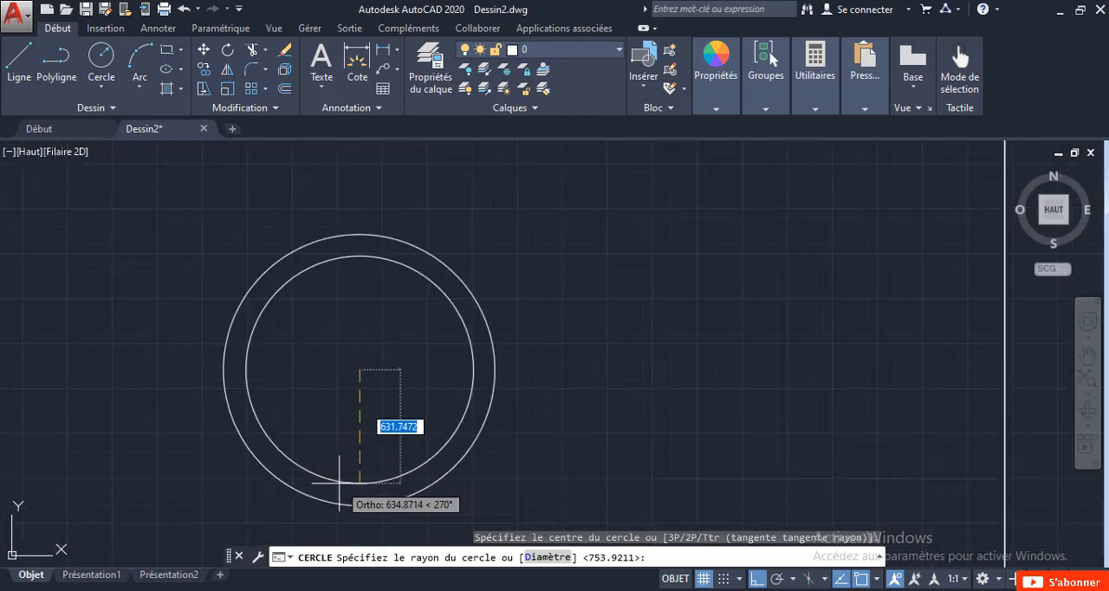
scroll(341, 487, "up", 2)
left_click(343, 492)
scroll(346, 446, "down", 8)
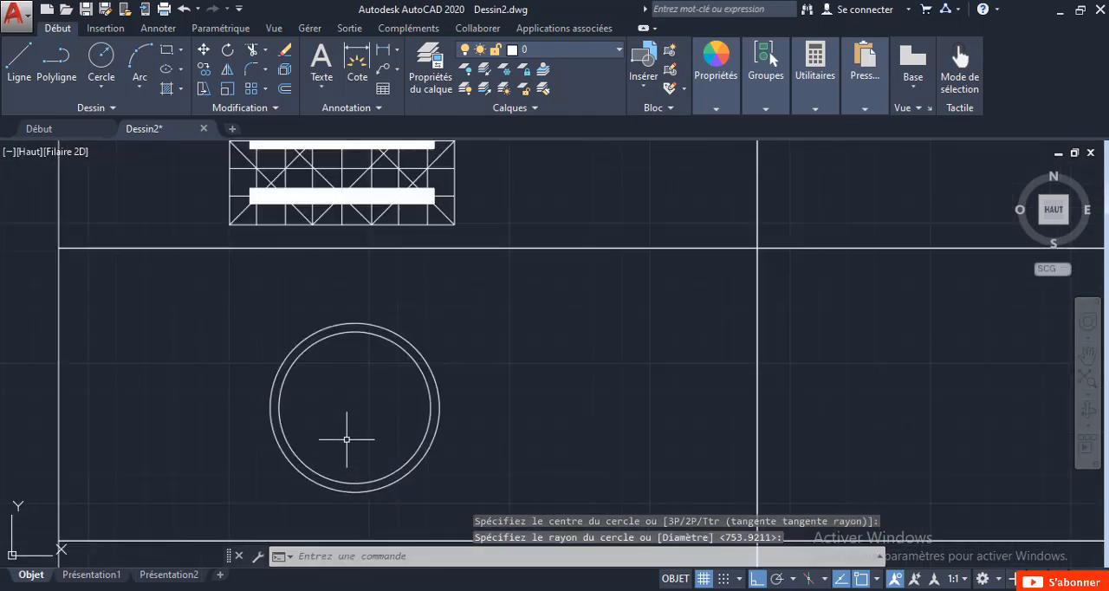
Draw a short vertical line from the centre of the fourth row's concentric circles upward, stopping short of the inner circle.
scroll(352, 427, "up", 2)
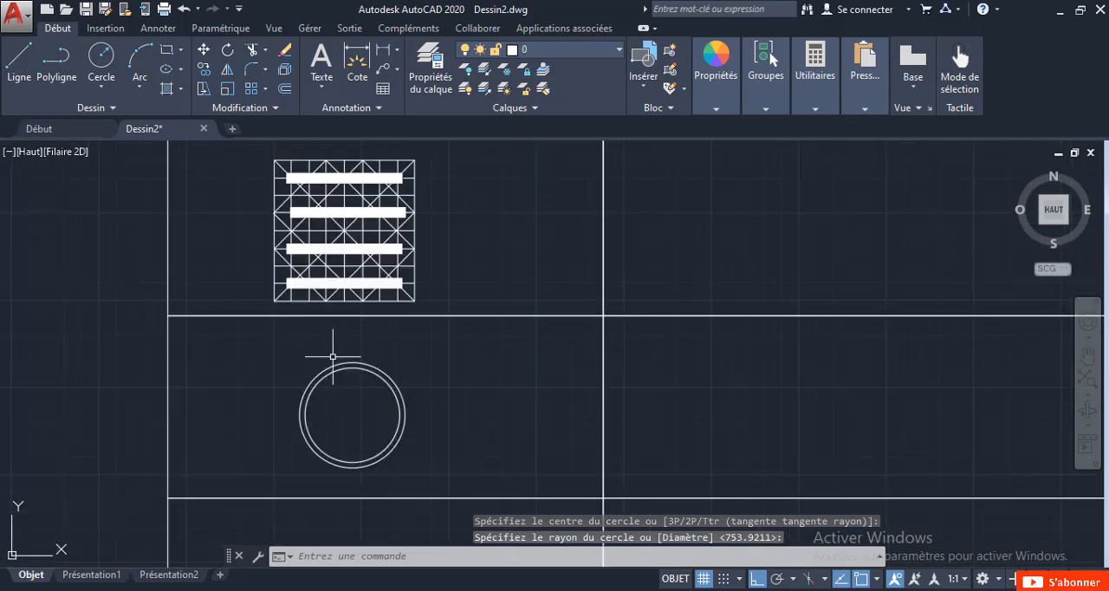
left_click(19, 59)
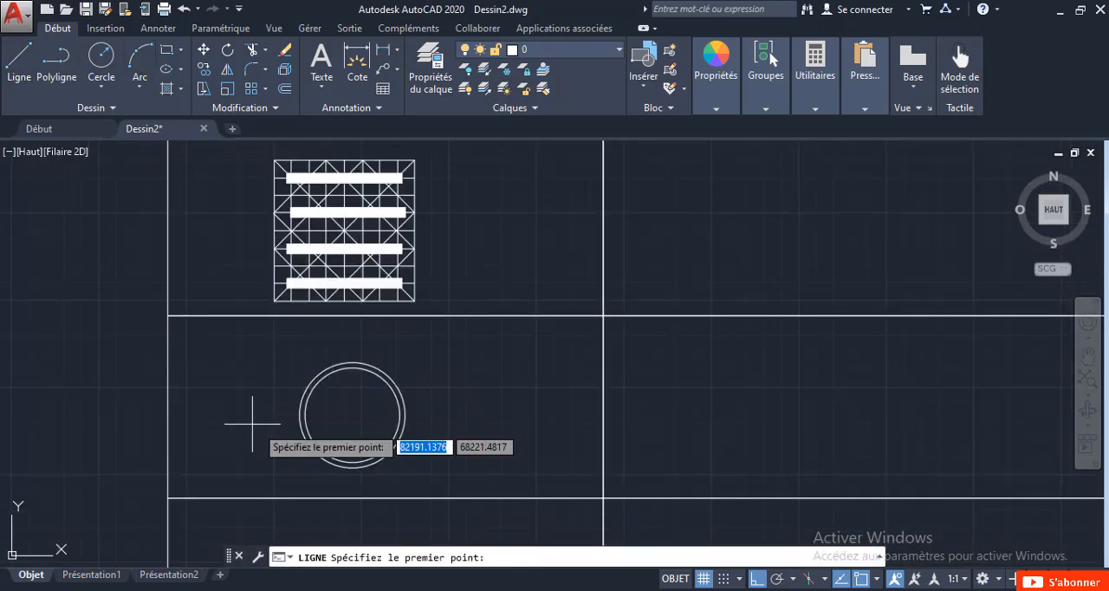
scroll(260, 429, "up", 4)
scroll(462, 419, "down", 2)
scroll(464, 416, "down", 6)
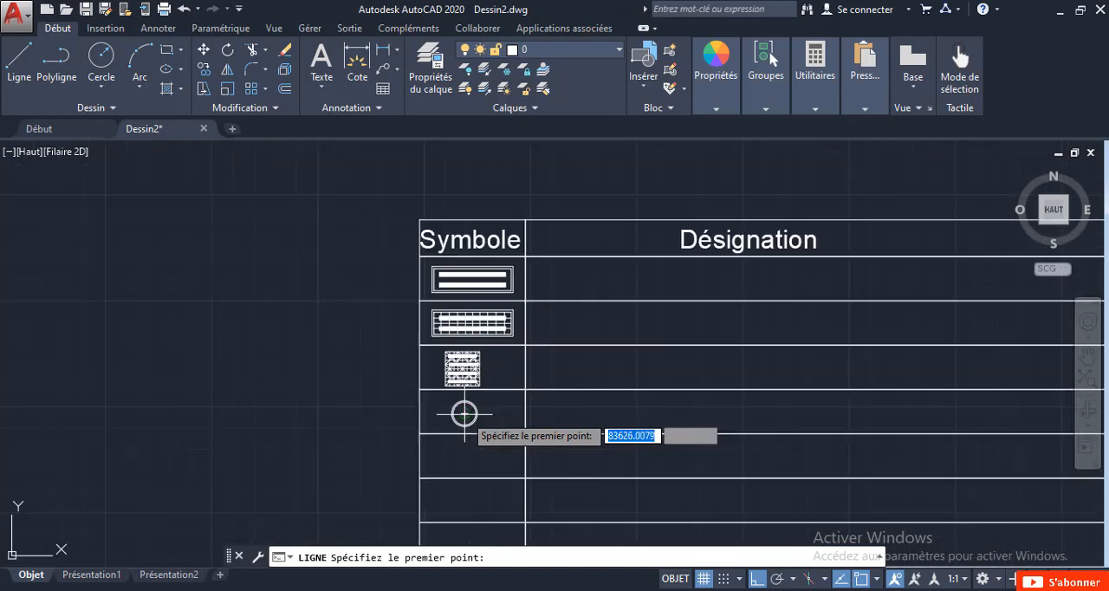
left_click(465, 414)
scroll(464, 414, "up", 5)
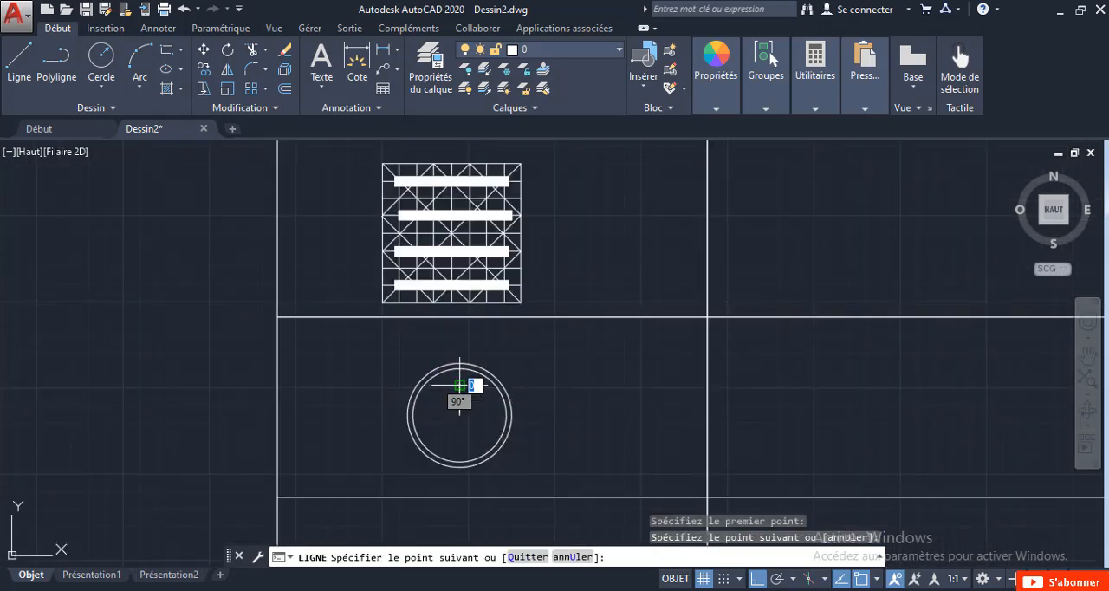
key("Escape")
Extend the short vertical line at both ends to the inner circle, using the two circles as boundaries.
left_click(516, 462)
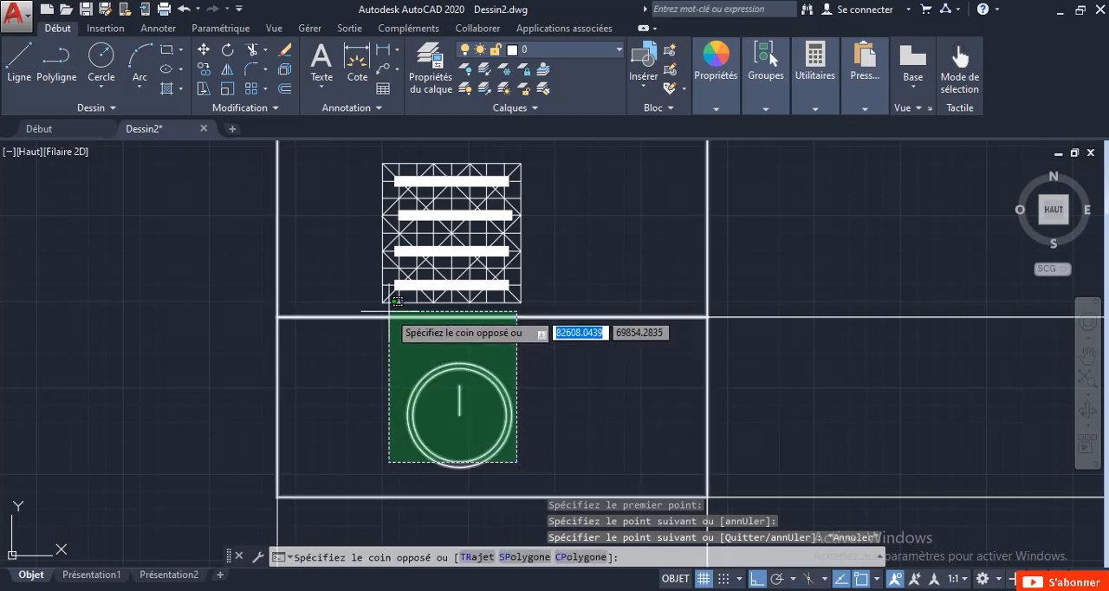
left_click(392, 368)
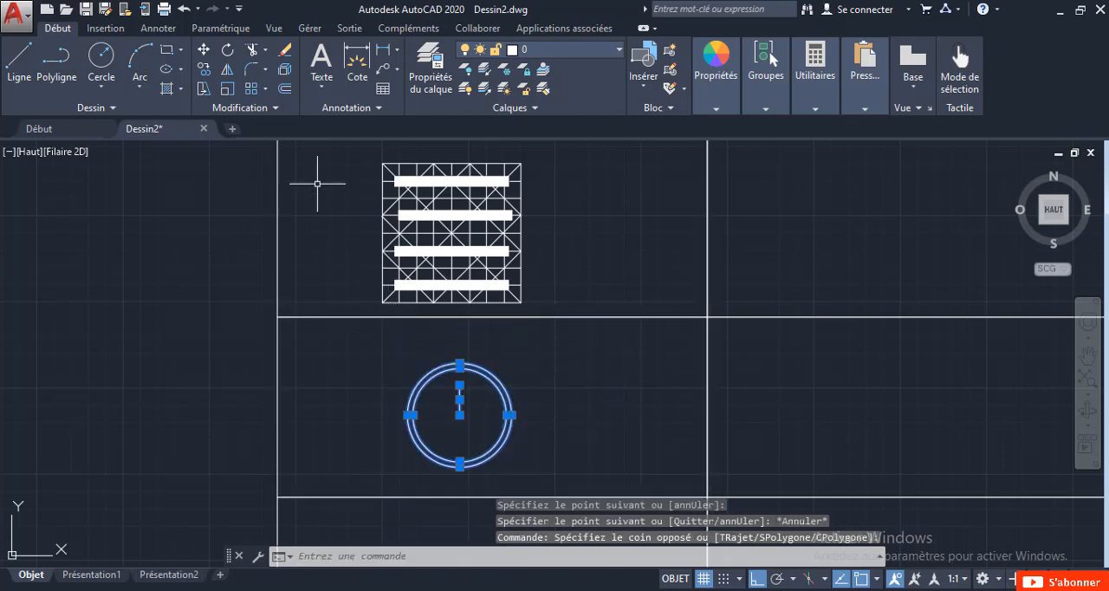
left_click(265, 53)
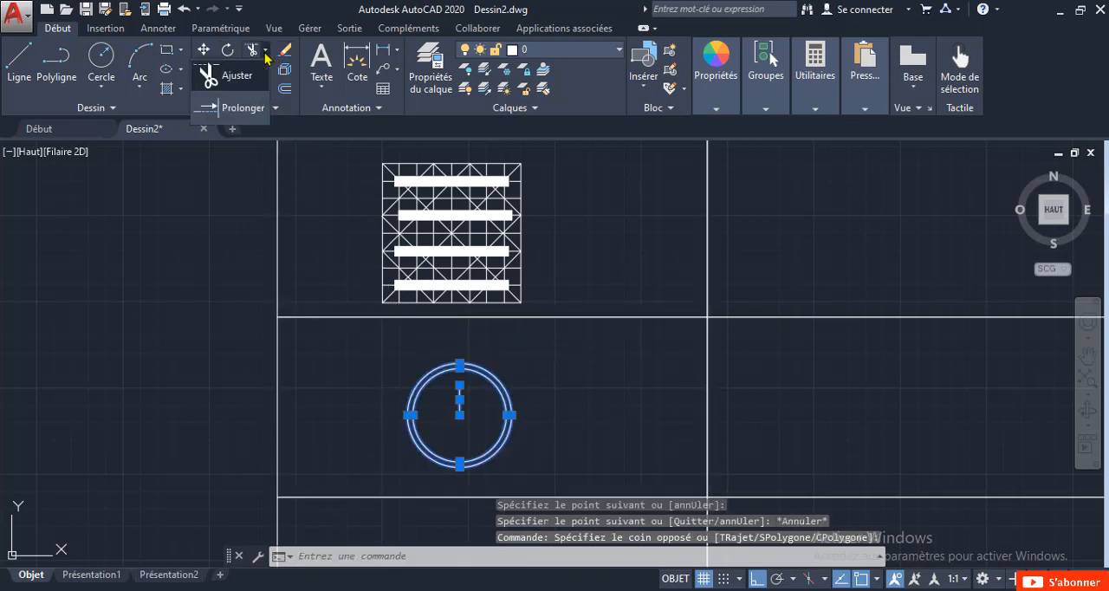
left_click(239, 107)
scroll(468, 389, "up", 4)
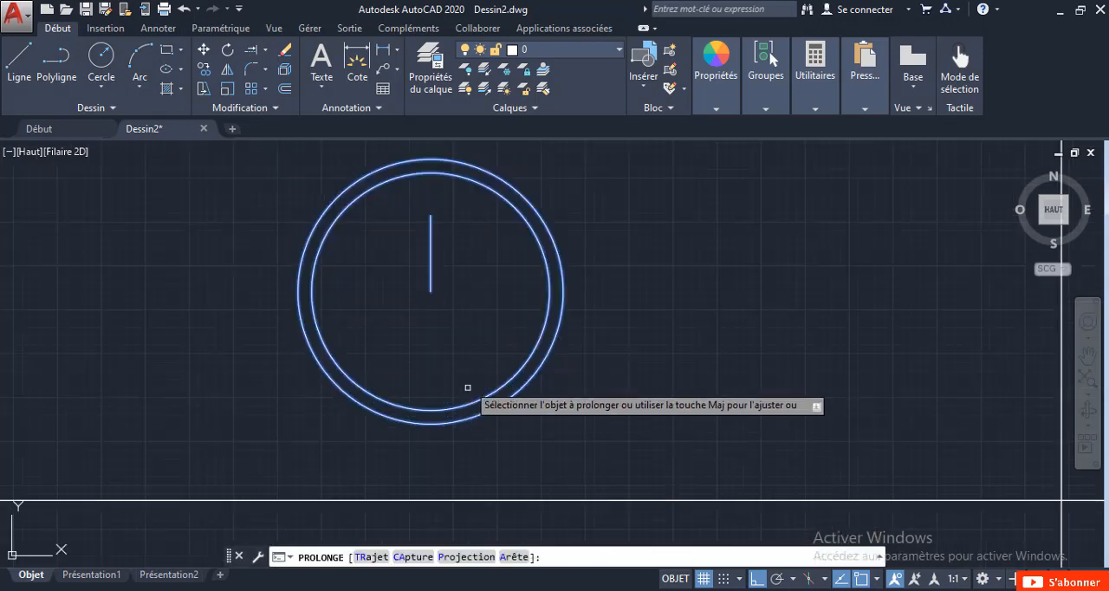
left_click(431, 240)
left_click(432, 282)
left_click(432, 282)
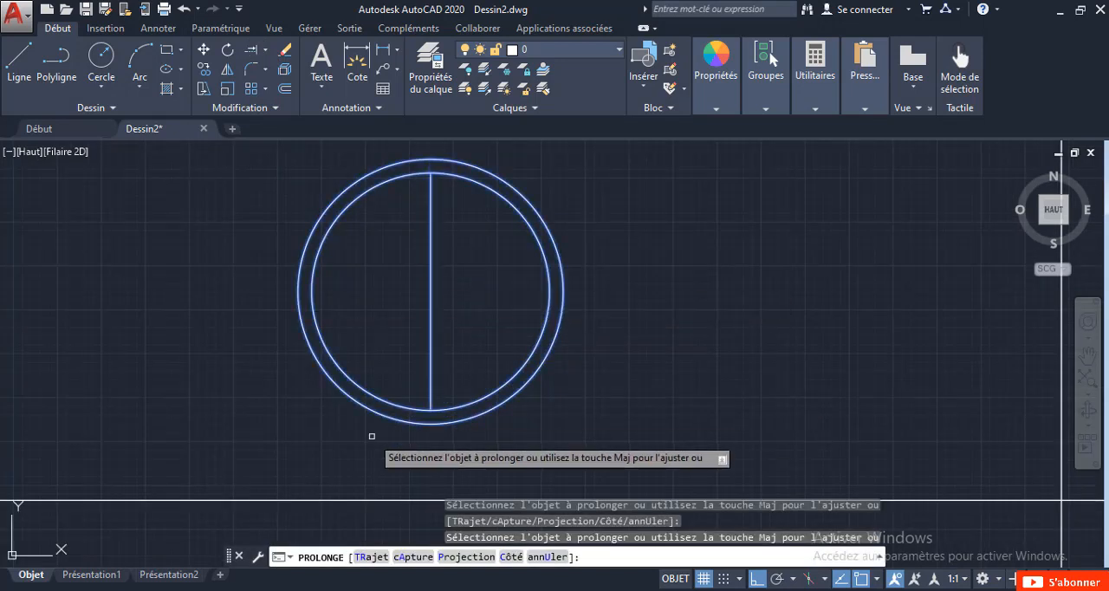
key("Escape")
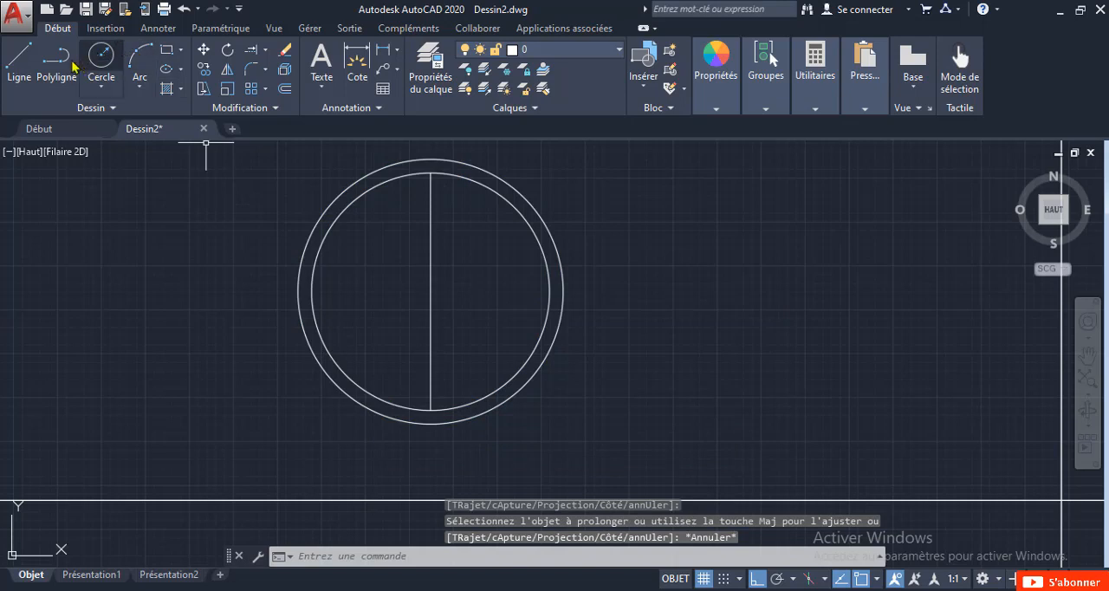
Draw a short horizontal line from the vertical diameter's midpoint toward the right side of the inner circle.
left_click(19, 59)
scroll(423, 296, "down", 5)
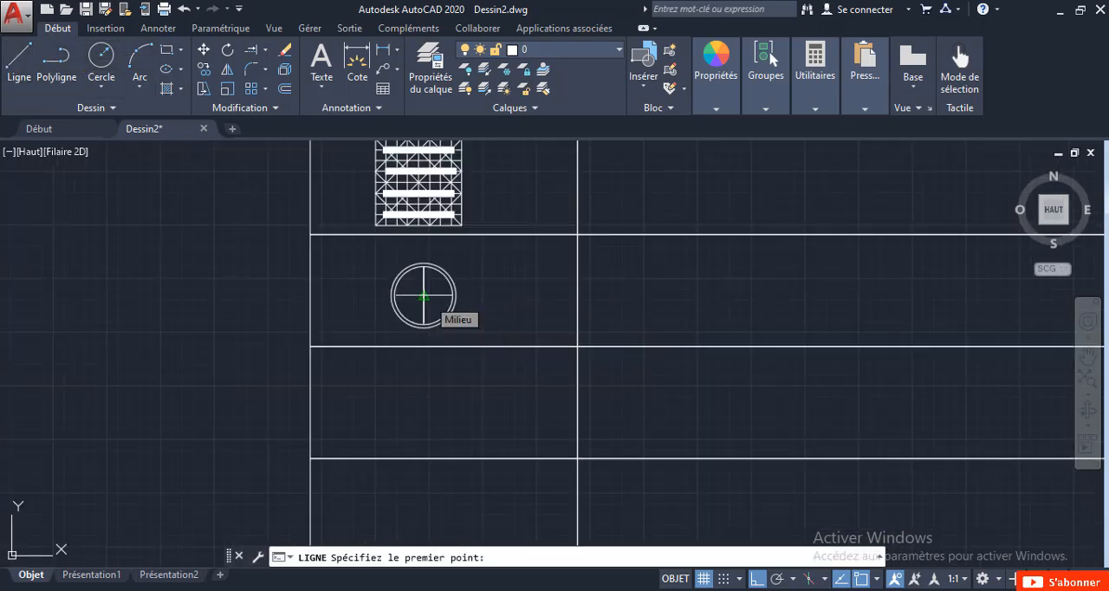
left_click(423, 296)
scroll(425, 296, "up", 5)
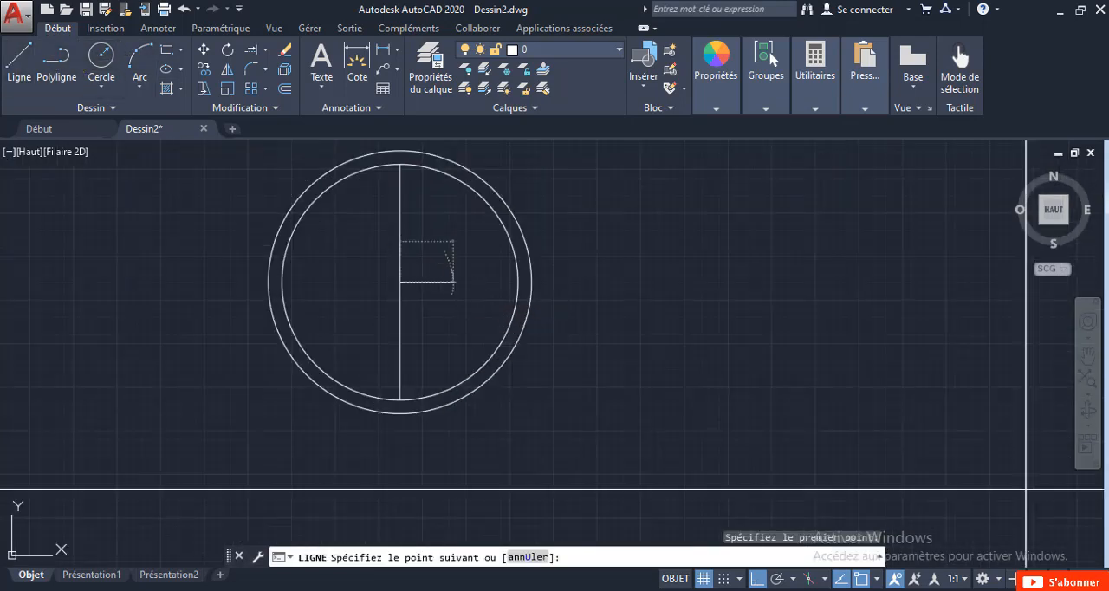
left_click(452, 282)
key("Escape")
Stretch both ends of the short horizontal line to the inner circle's left and right quadrants.
left_click(428, 280)
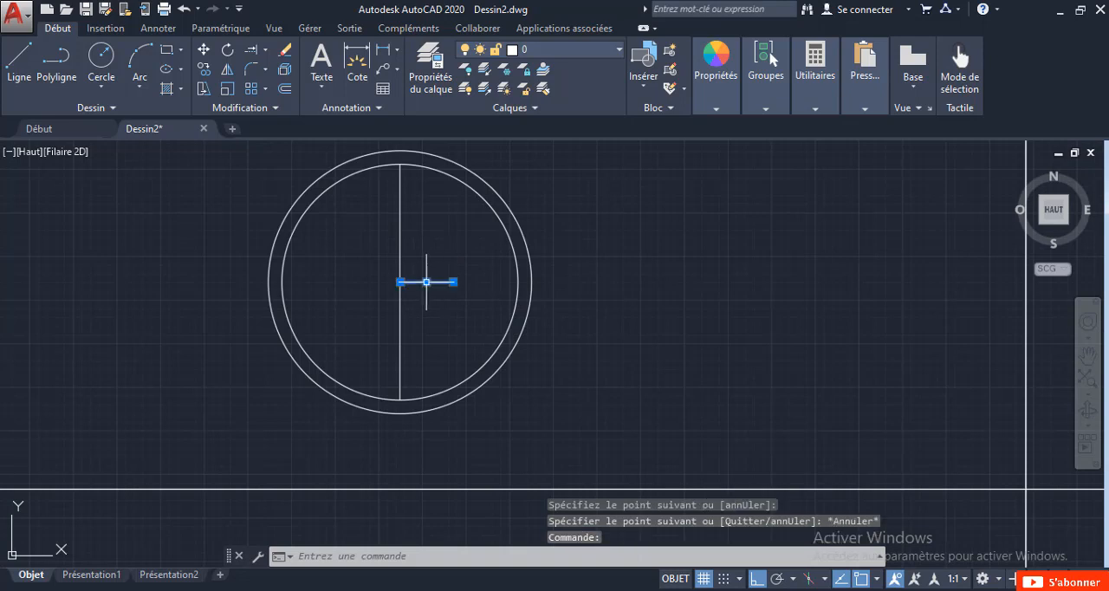
scroll(428, 280, "up", 4)
left_click(365, 278)
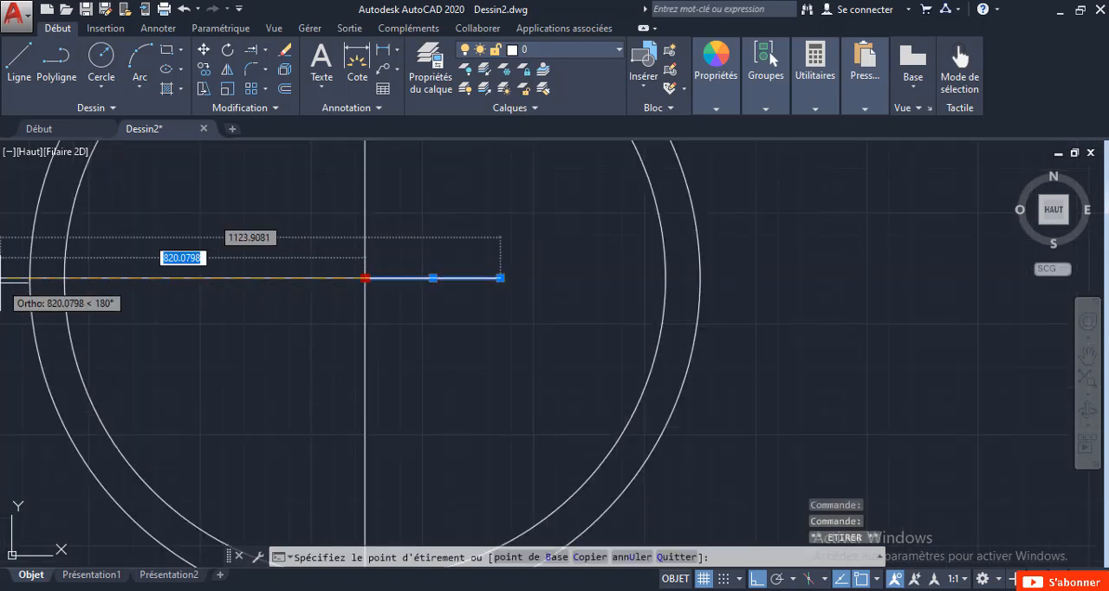
left_click(65, 277)
key("Escape")
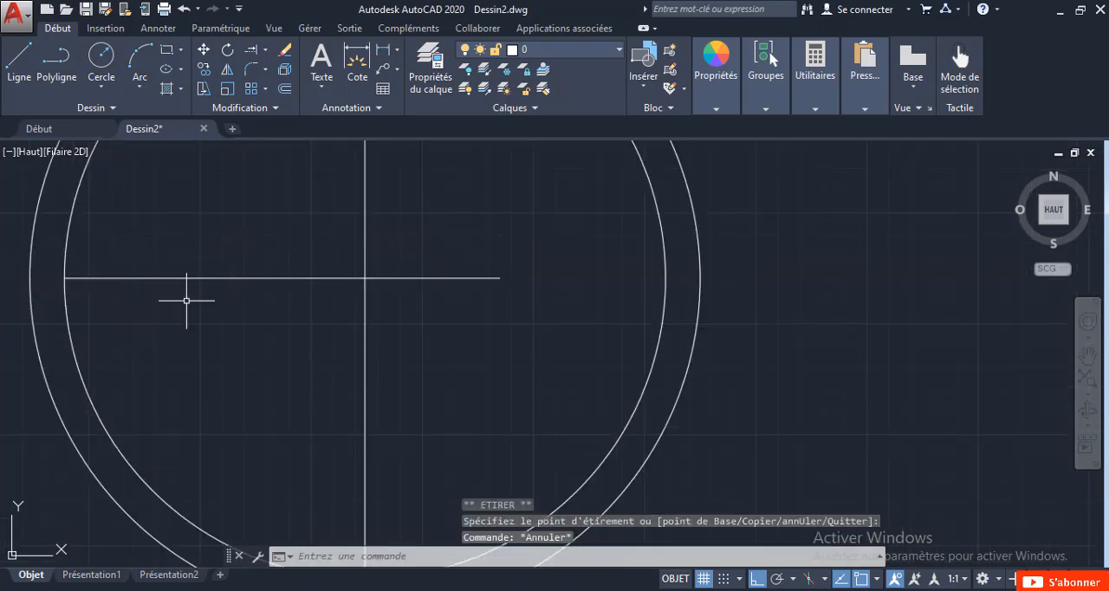
left_click(495, 278)
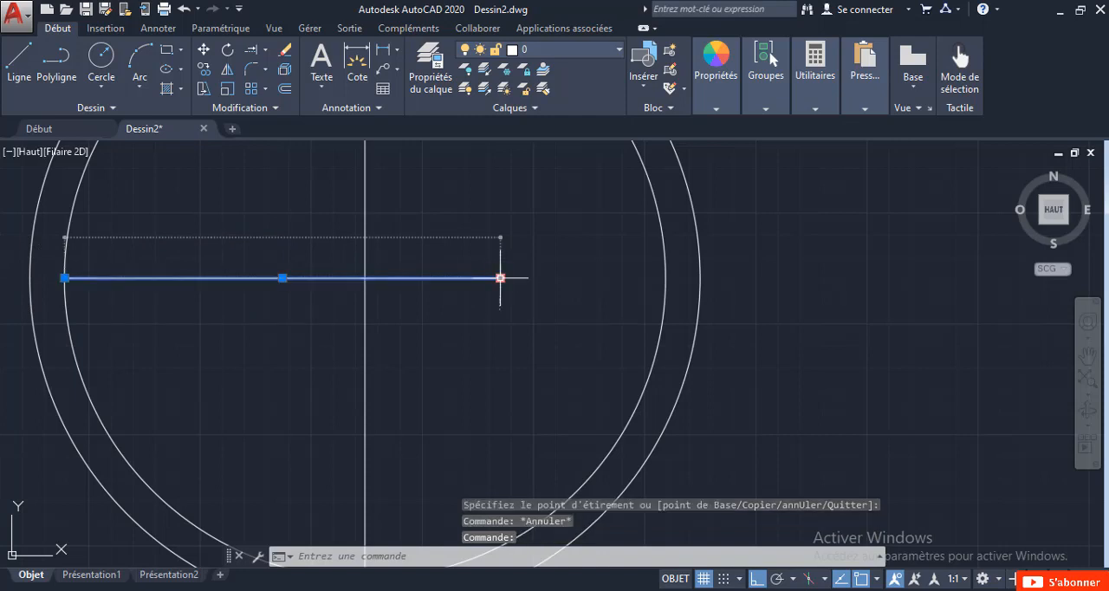
left_click(500, 278)
scroll(511, 280, "down", 4)
scroll(576, 273, "up", 4)
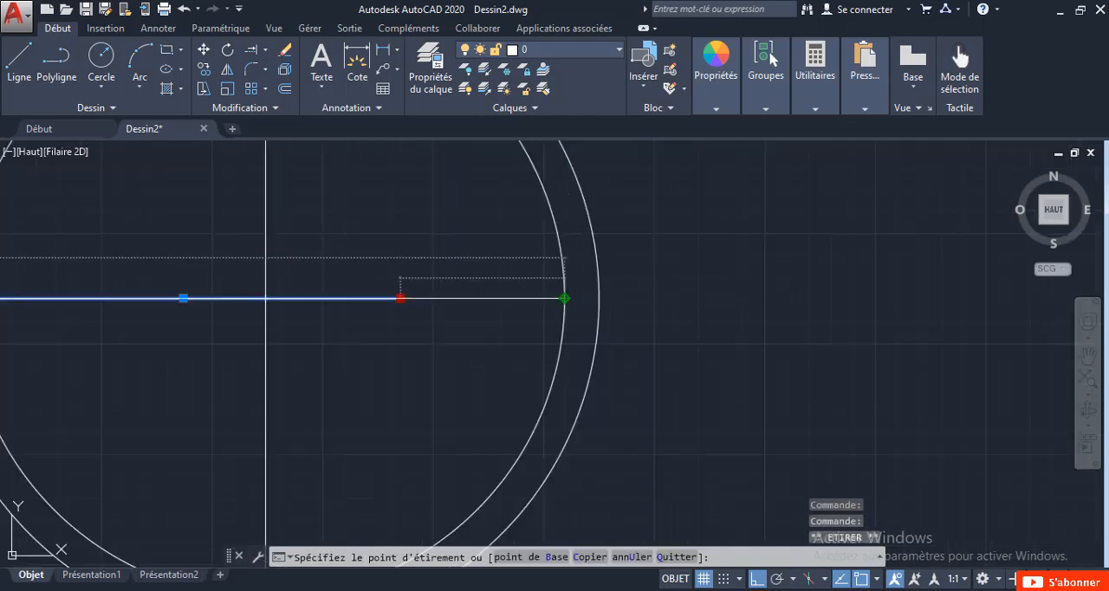
left_click(564, 298)
key("Escape")
Fill the upper-left and lower-right quarters of the inner circle with a SOLID hatch.
scroll(503, 310, "down", 6)
middle_click_drag(449, 321, 322, 396)
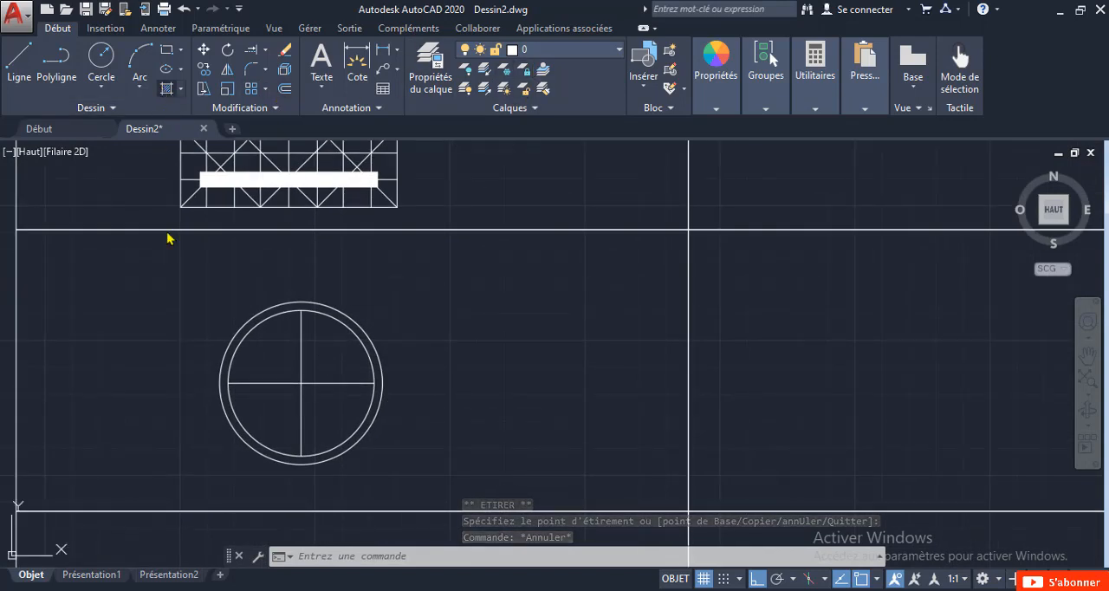
left_click(167, 88)
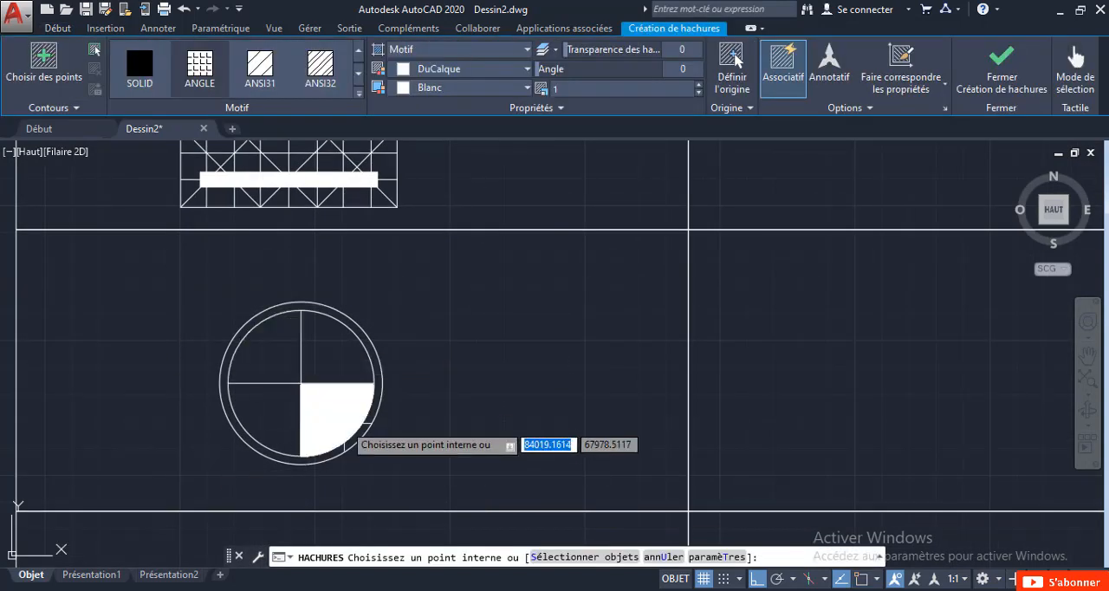
left_click(303, 350)
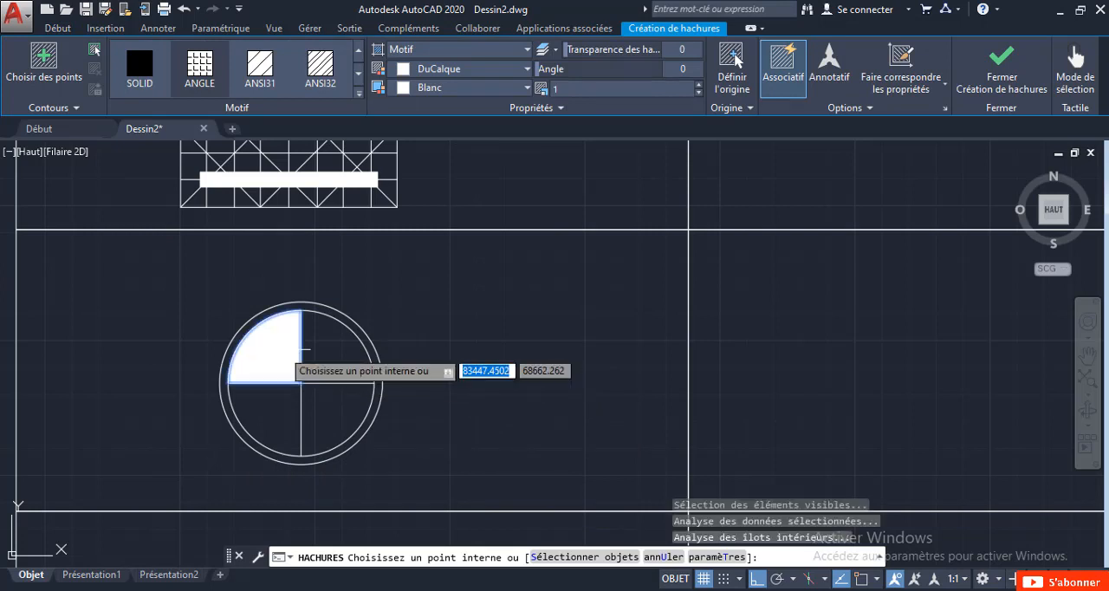
left_click(322, 405)
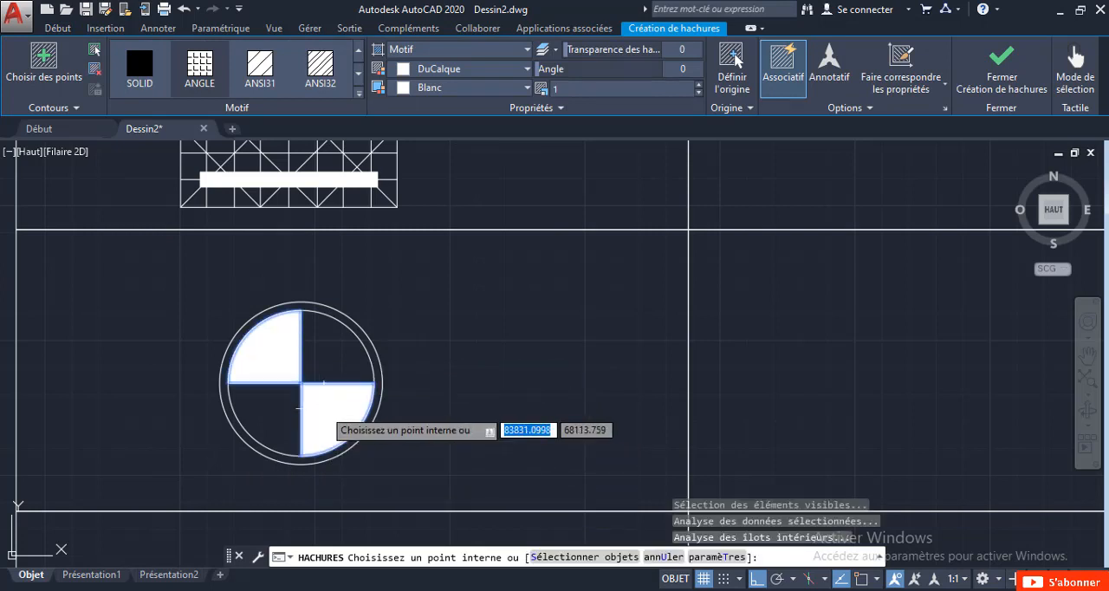
key("Return")
scroll(441, 342, "down", 10)
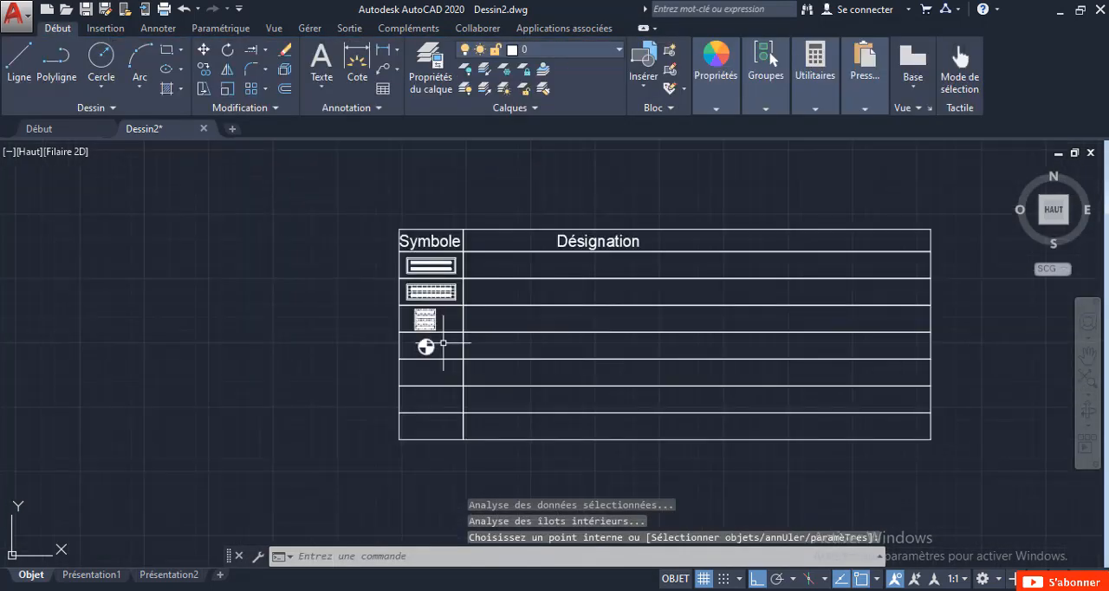
Copy the Désignation heading straight down into the first row below it.
middle_click_drag(492, 344, 396, 364)
scroll(366, 346, "up", 5)
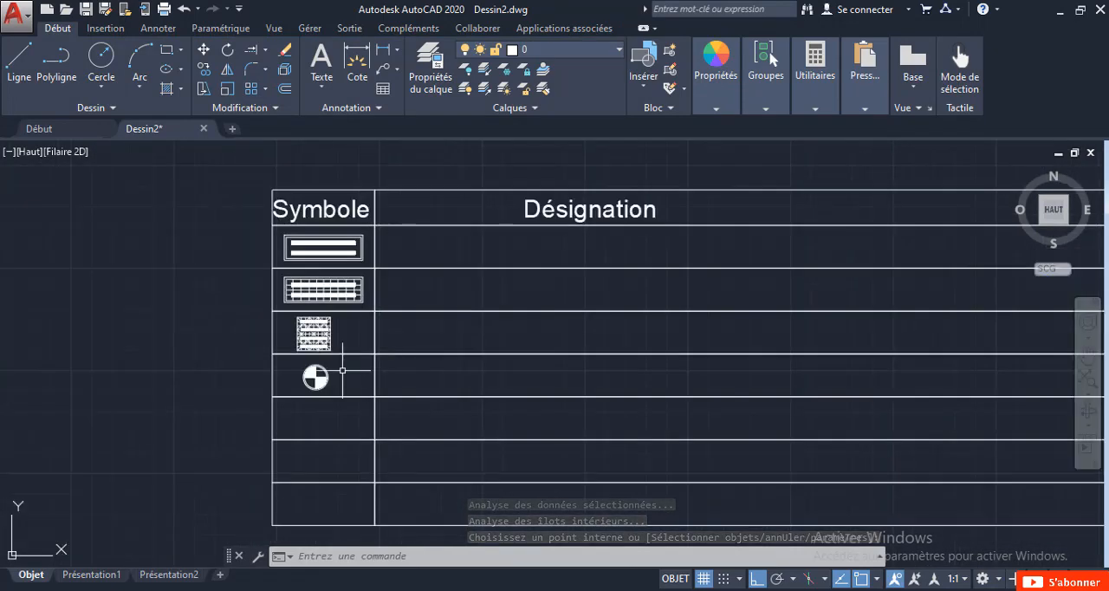
scroll(343, 370, "down", 8)
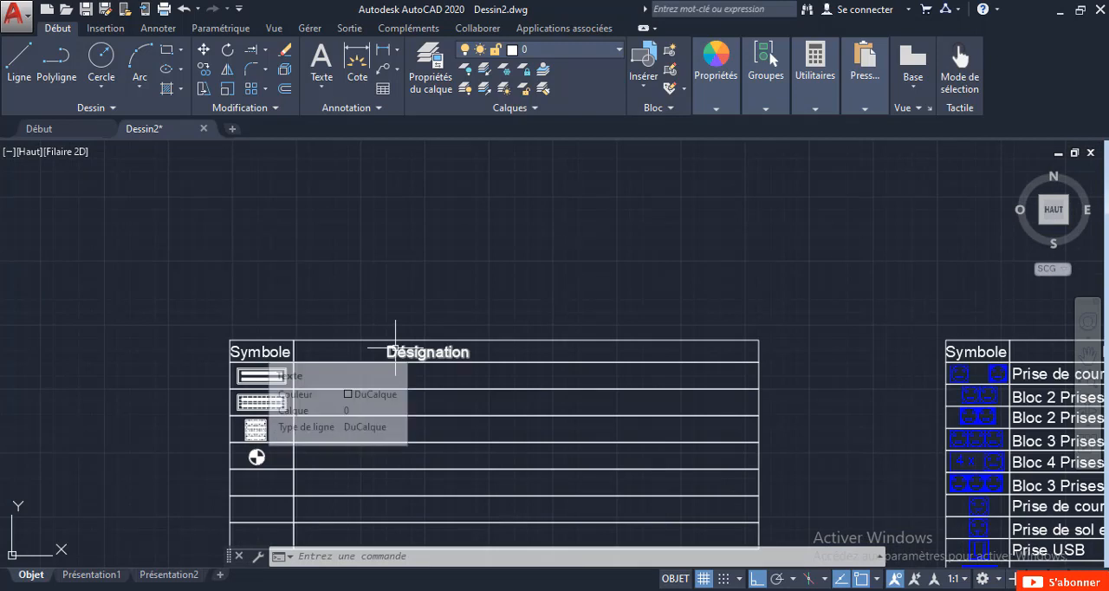
left_click(396, 347)
scroll(396, 354, "up", 2)
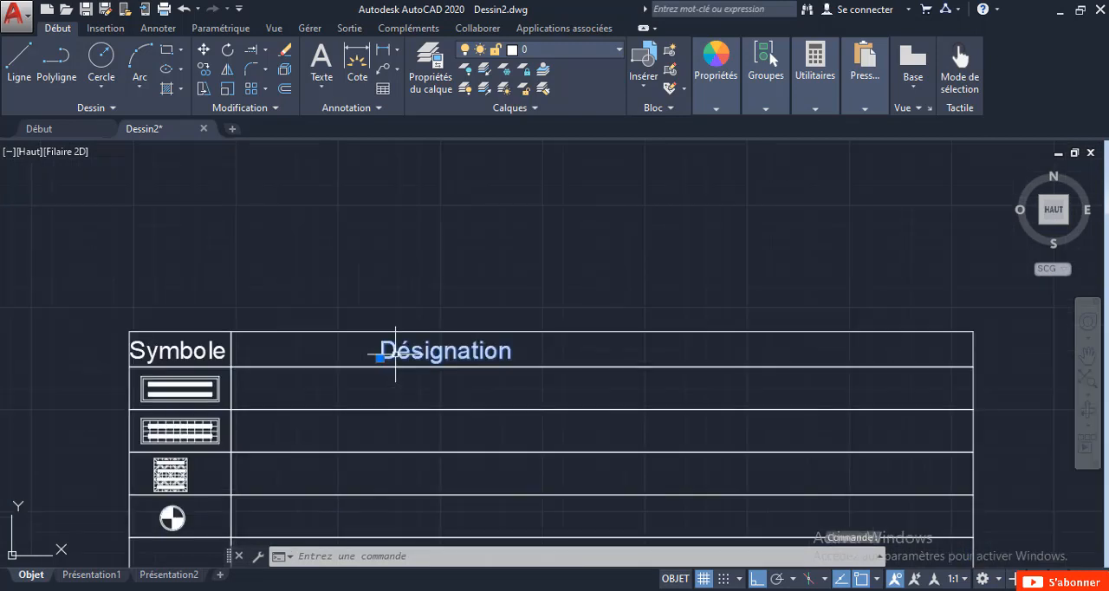
right_click(396, 353)
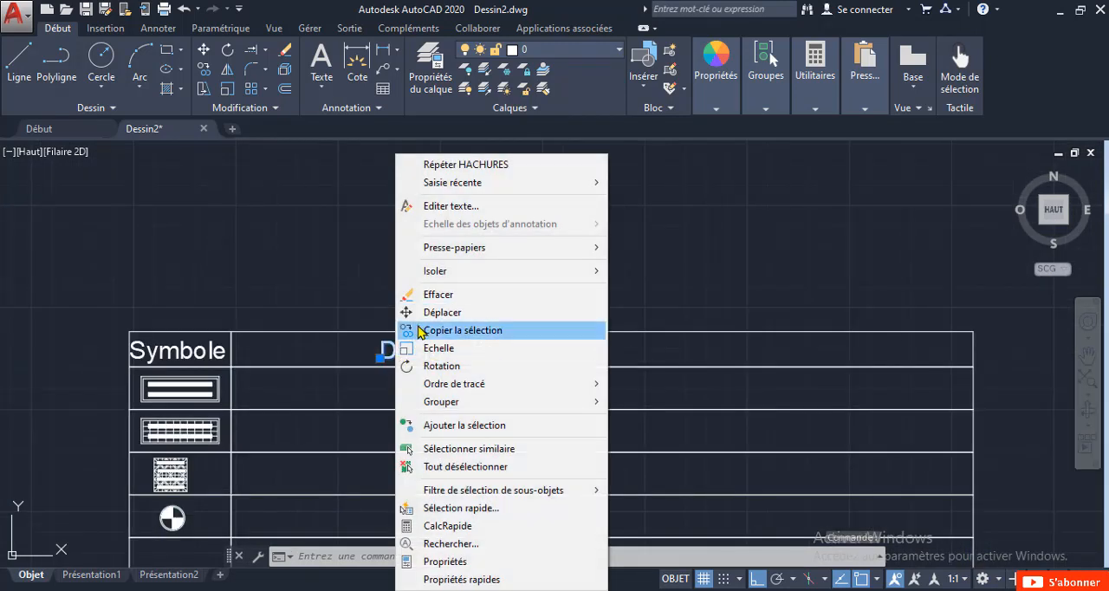
left_click(419, 330)
left_click(421, 349)
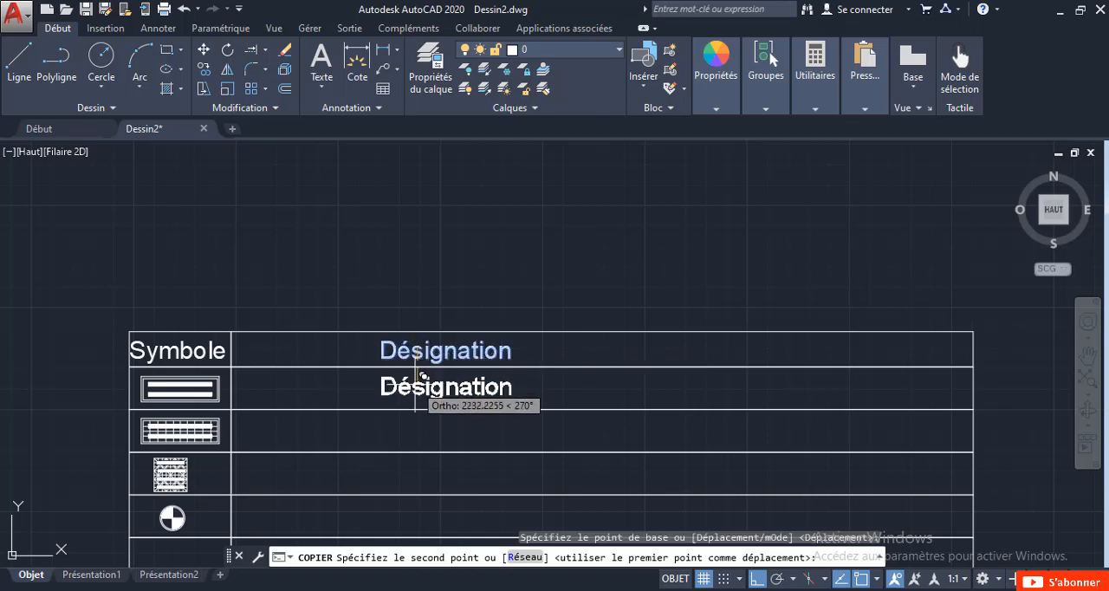
scroll(420, 376, "up", 2)
left_click(416, 392)
key("Escape")
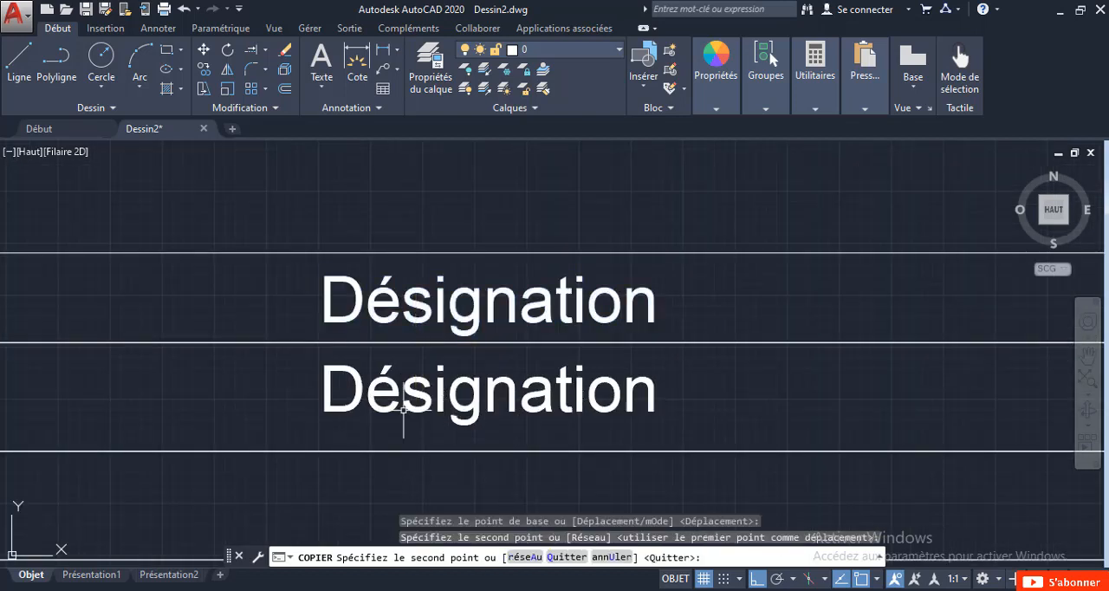
Move the copied Désignation text horizontally to just inside the left border of its cell.
left_click(387, 386)
left_click(310, 407)
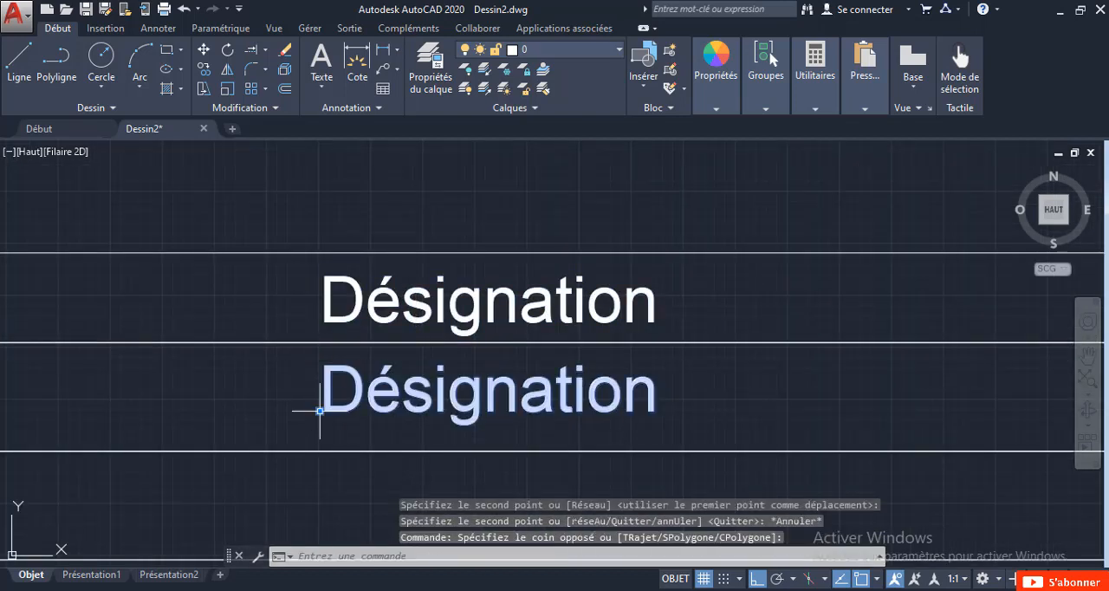
left_click(320, 411)
scroll(243, 408, "down", 3)
scroll(121, 411, "up", 3)
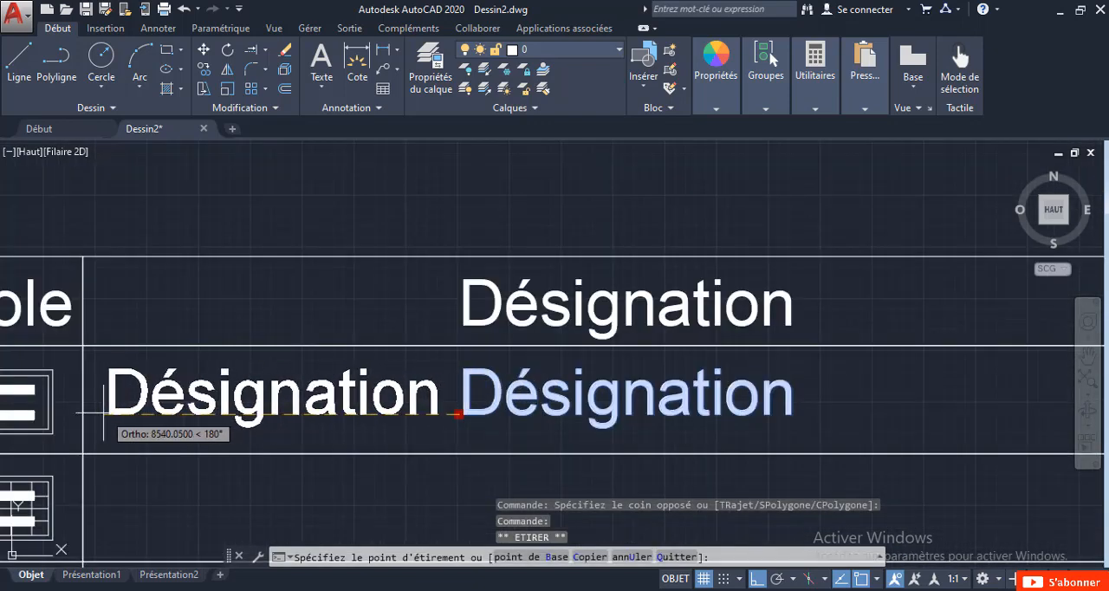
left_click(101, 414)
key("Escape")
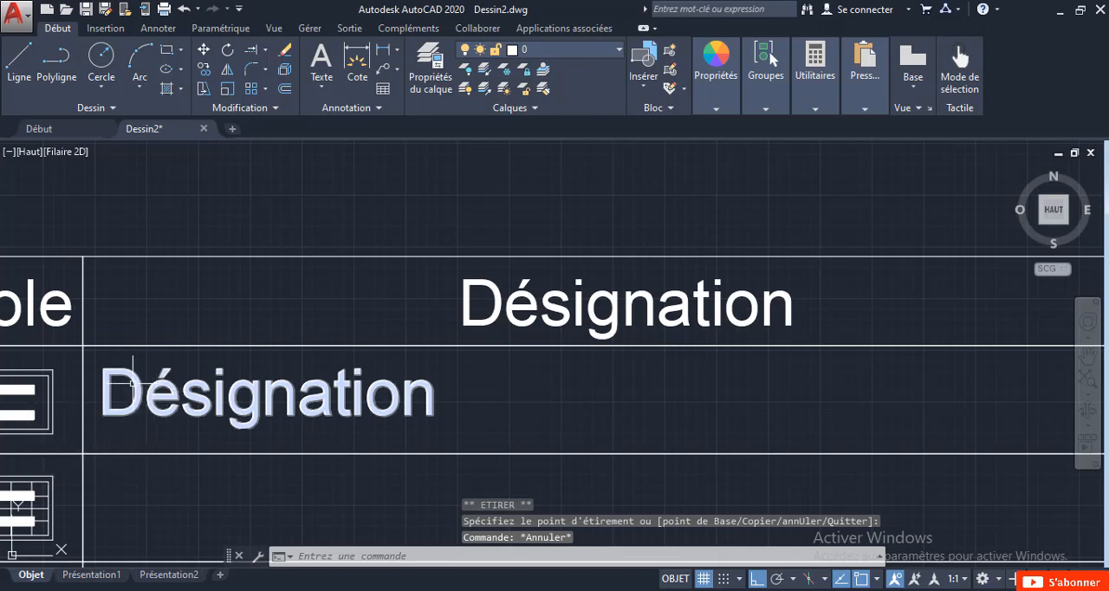
Replace the copied text in the first row under Désignation with "Luminaire à vasque tanche 2x36W".
scroll(364, 451, "down", 2)
left_click(358, 416)
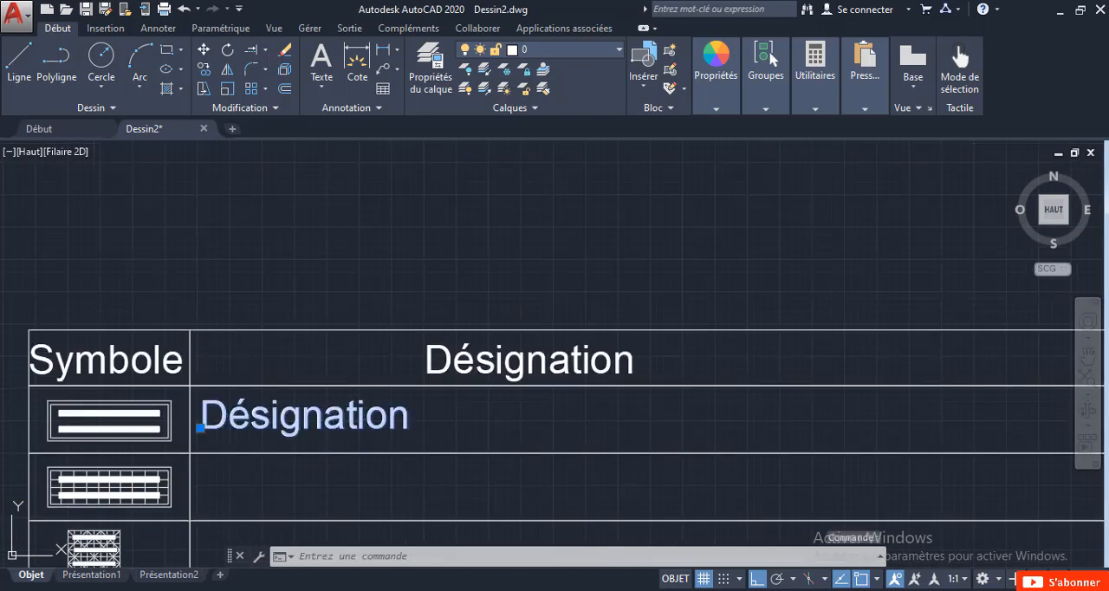
double_click(359, 416)
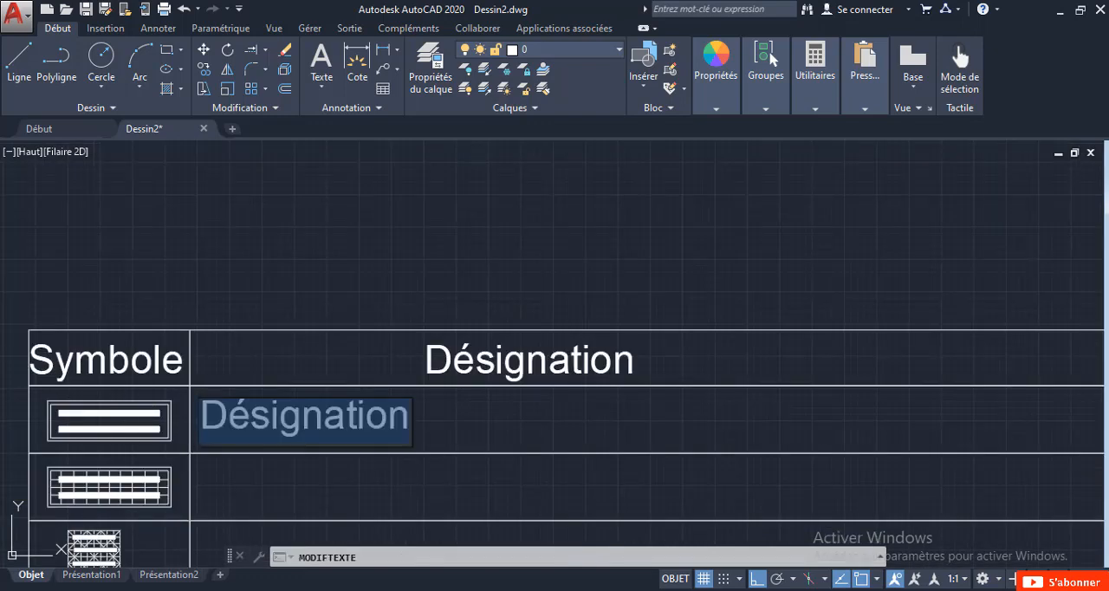
type("Luminaire")
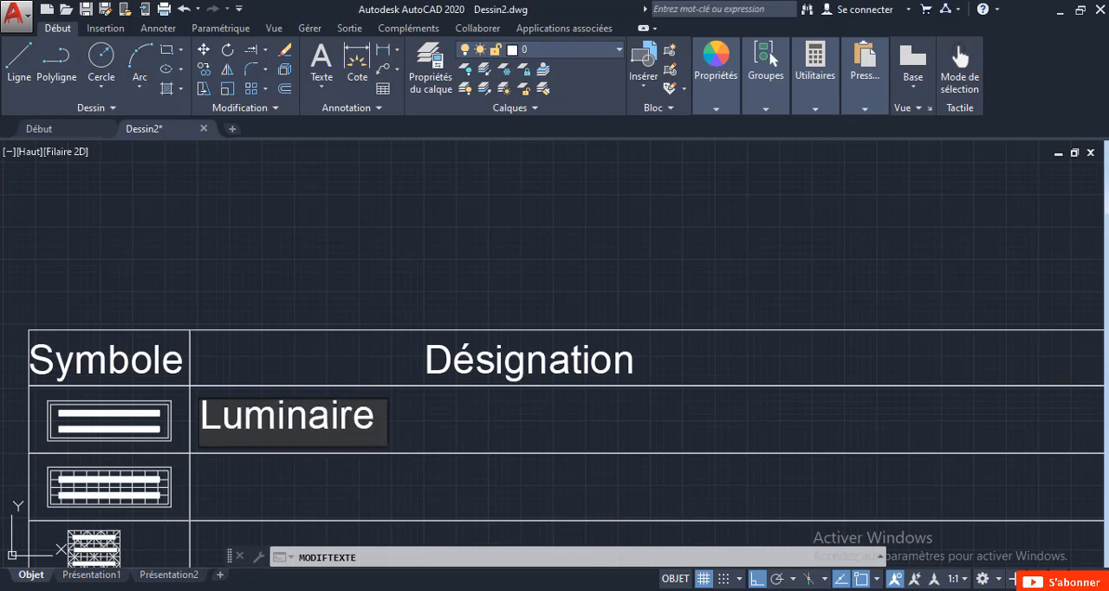
type(" à vasque tanche 2x36W")
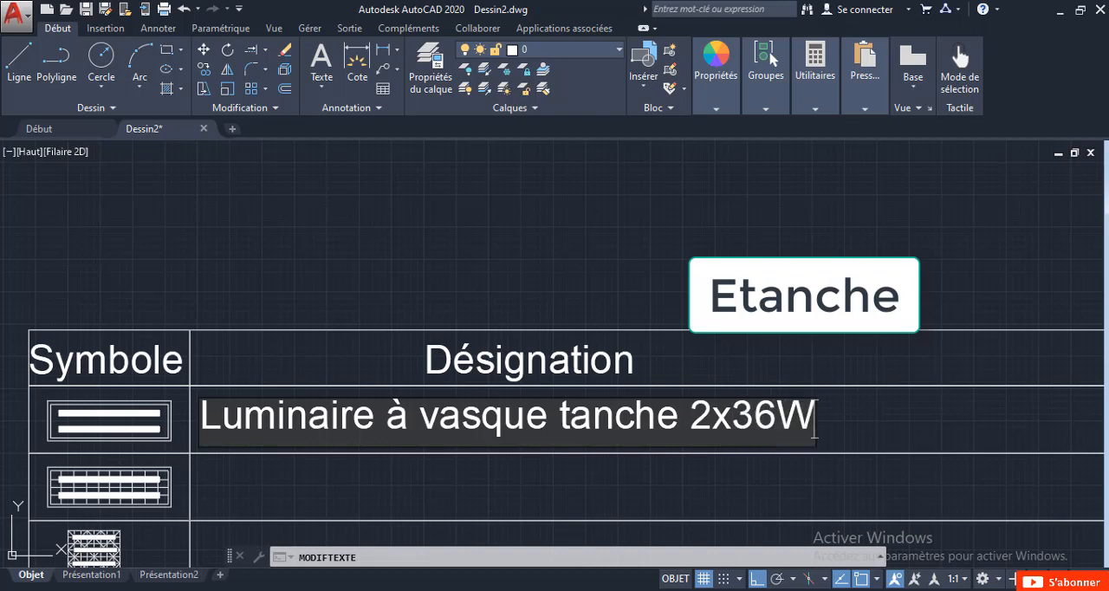
left_click(487, 517)
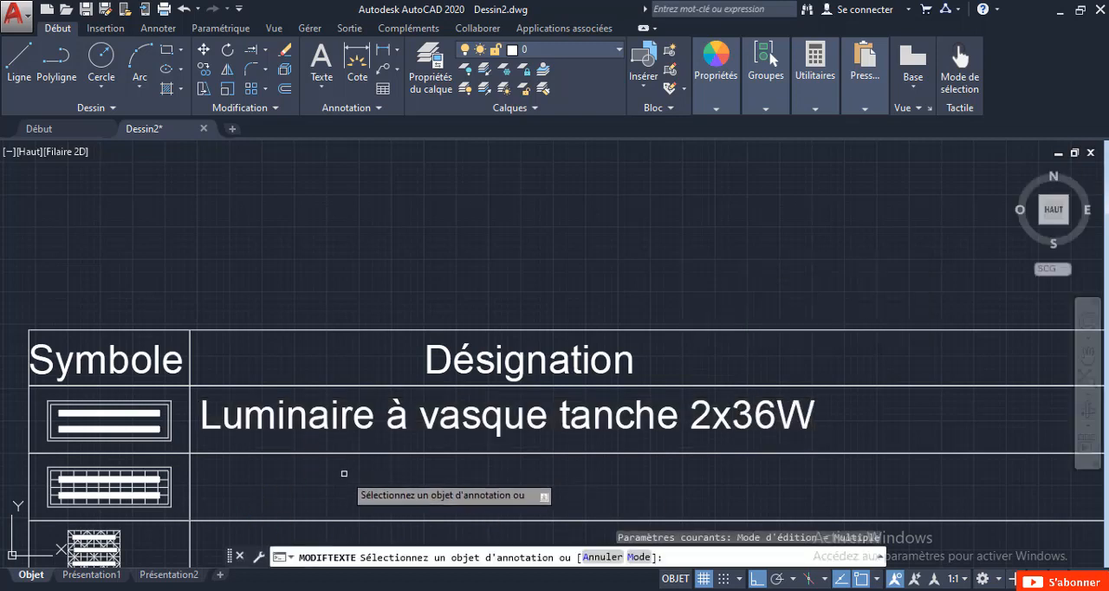
key("Escape")
Copy the first description straight down into the second row of the Désignation column.
left_click(506, 436)
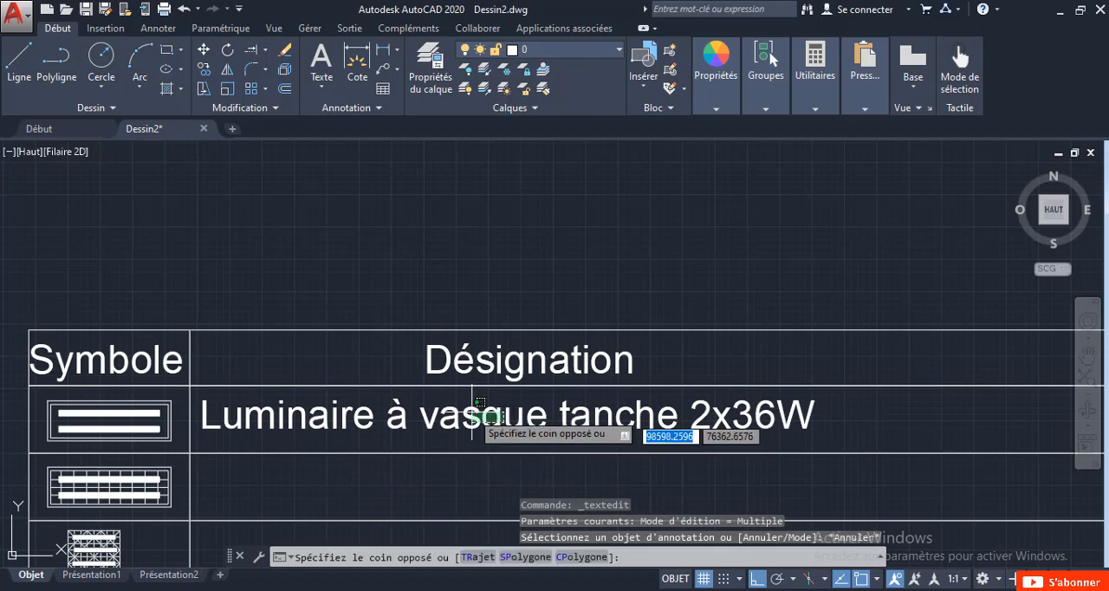
left_click(422, 397)
right_click(423, 397)
left_click(436, 330)
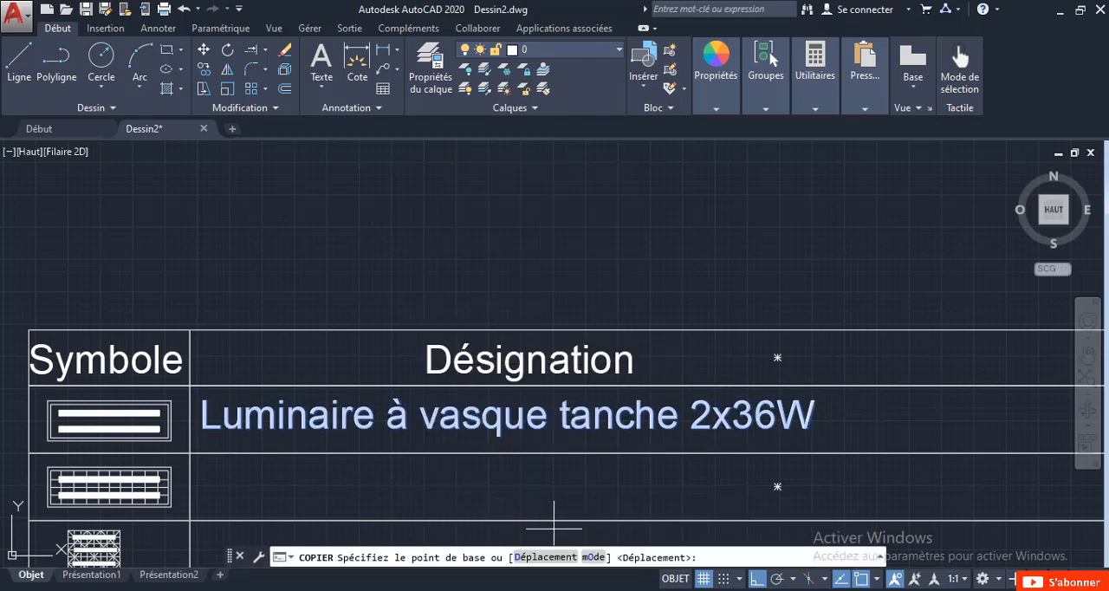
left_click(209, 428)
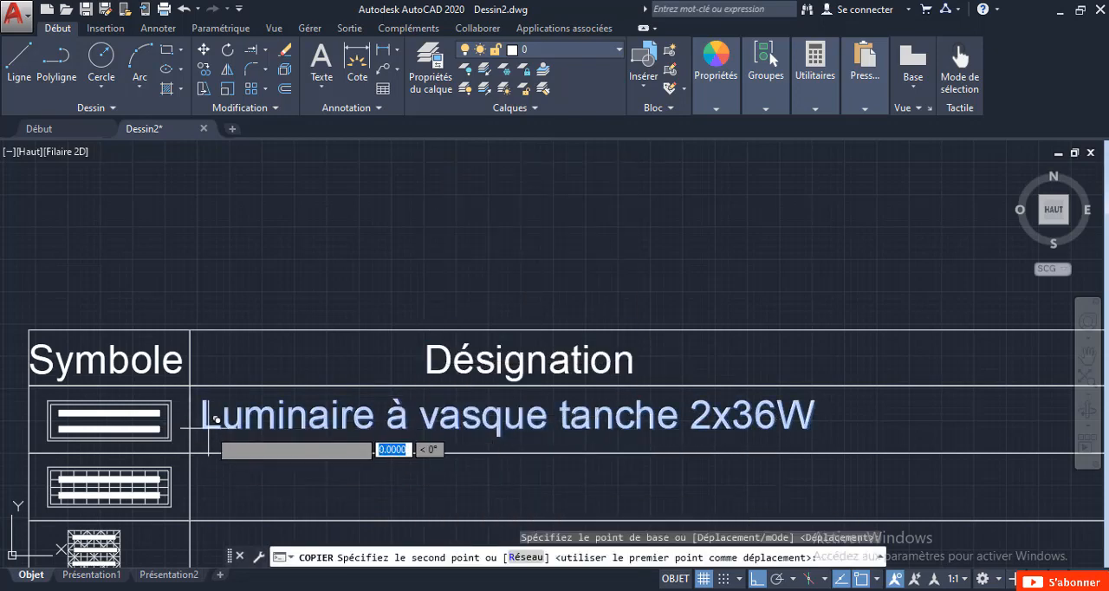
left_click(208, 496)
key("Escape")
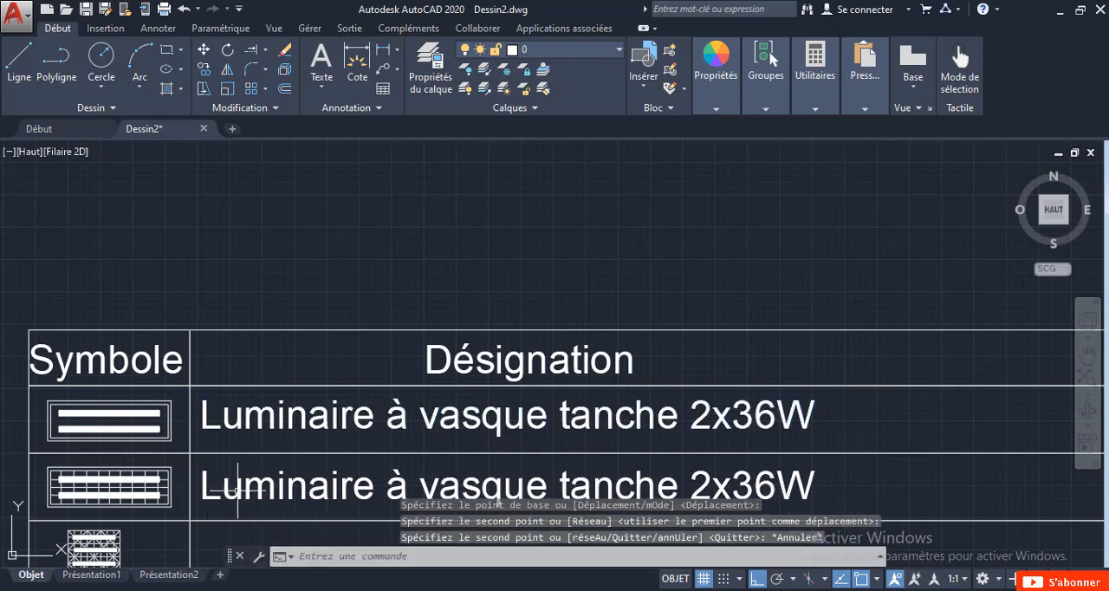
Change the second row's description to "Luminaire à grille 2x36W".
left_click(203, 497)
double_click(276, 489)
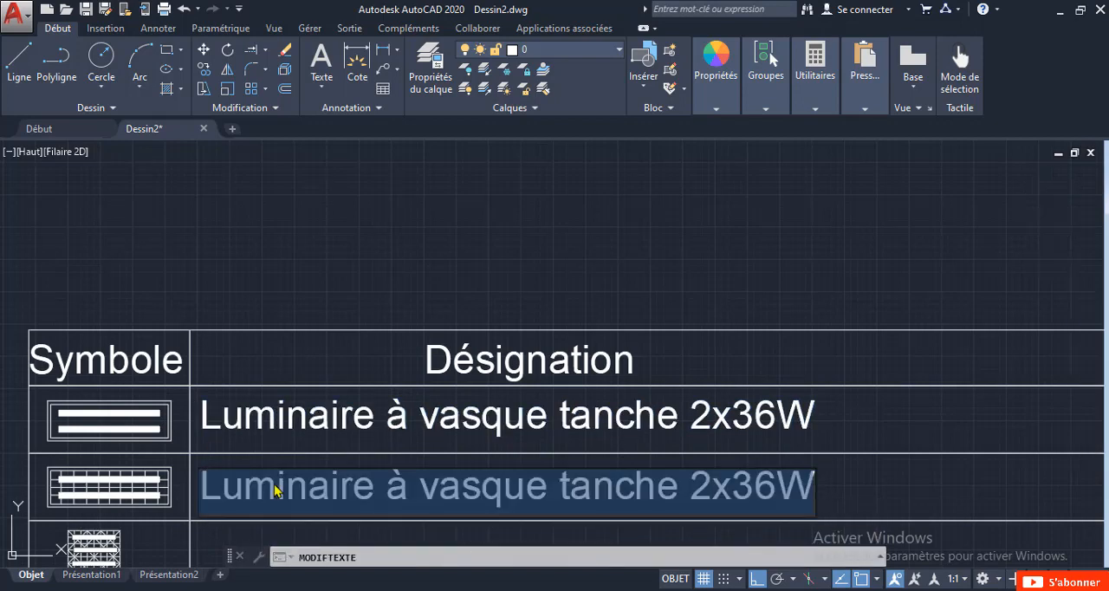
left_click(552, 492)
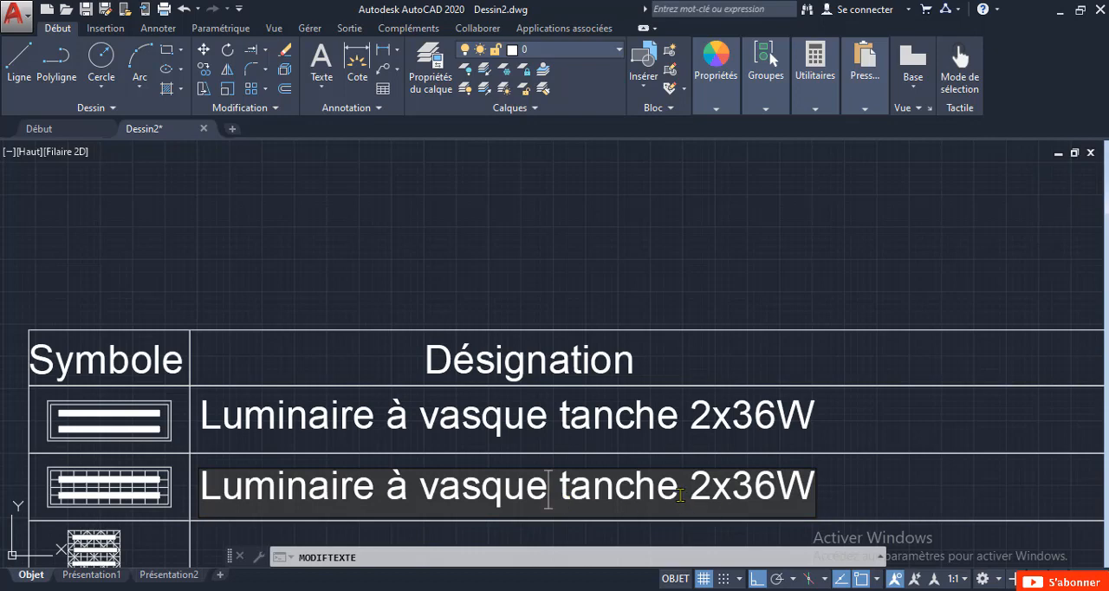
key("BackSpace")
key("BackSpace")
key("BackSpace")
key("BackSpace")
key("BackSpace")
key("BackSpace")
key("BackSpace")
key("BackSpace")
key("BackSpace")
key("BackSpace")
key("BackSpace")
key("BackSpace")
key("BackSpace")
key("BackSpace")
key("BackSpace")
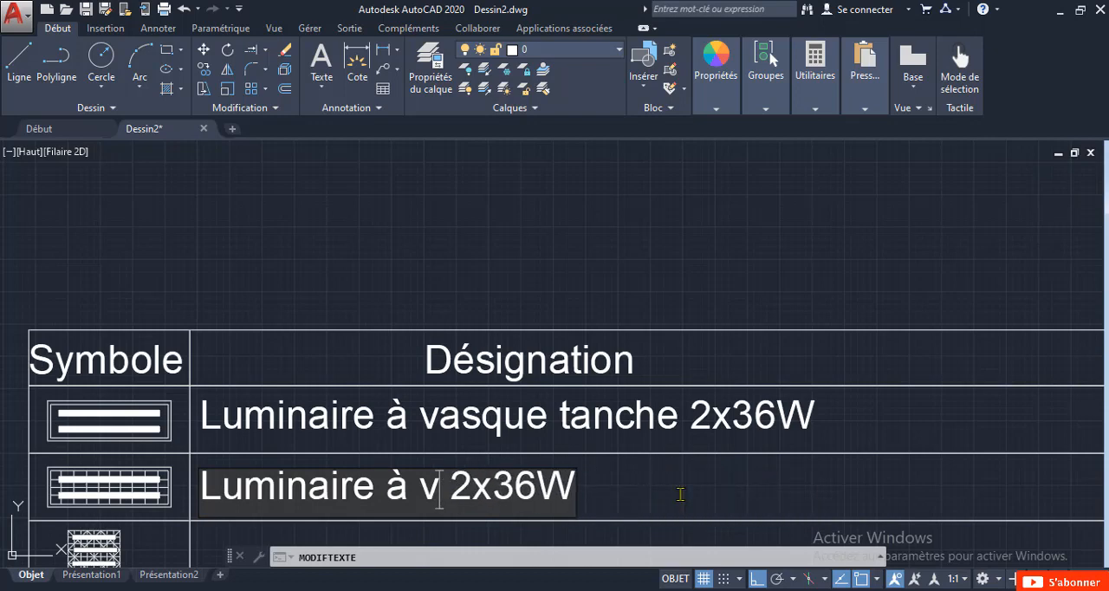
type("à grille")
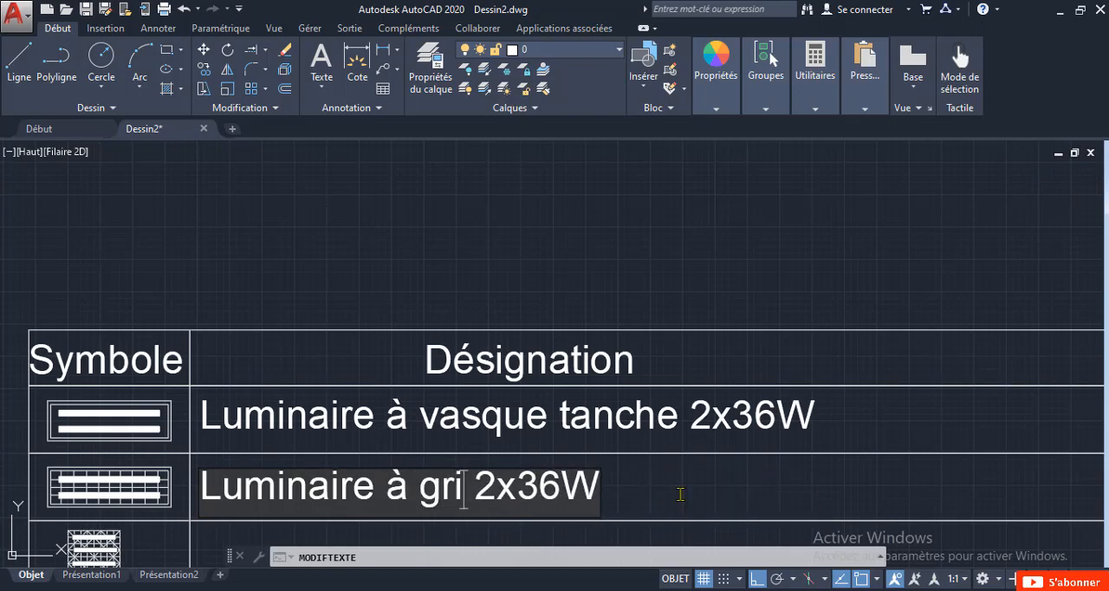
left_click(594, 305)
scroll(314, 377, "down", 2)
key("Escape")
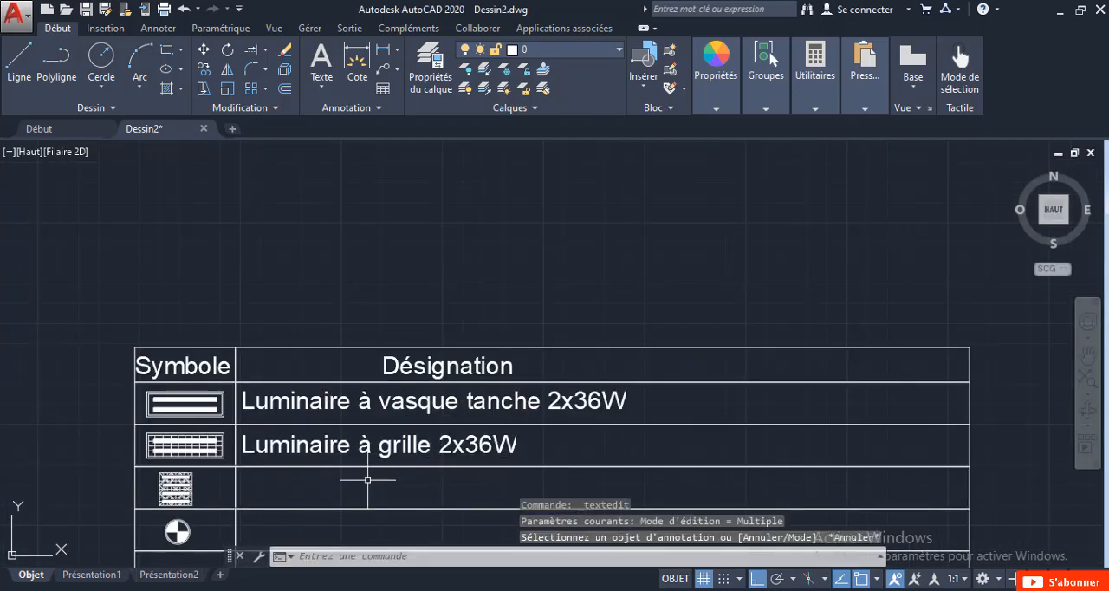
Copy the "Luminaire à grille 2x36W" text straight down into the third row of the Désignation column.
left_click(381, 445)
right_click(372, 445)
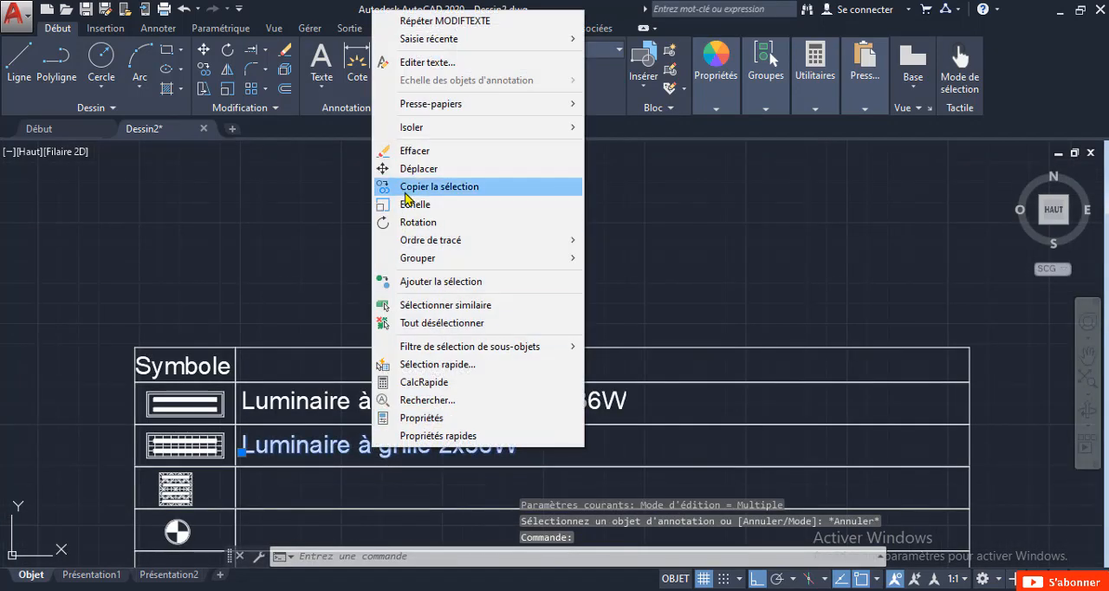
left_click(395, 186)
scroll(298, 466, "up", 2)
left_click(276, 420)
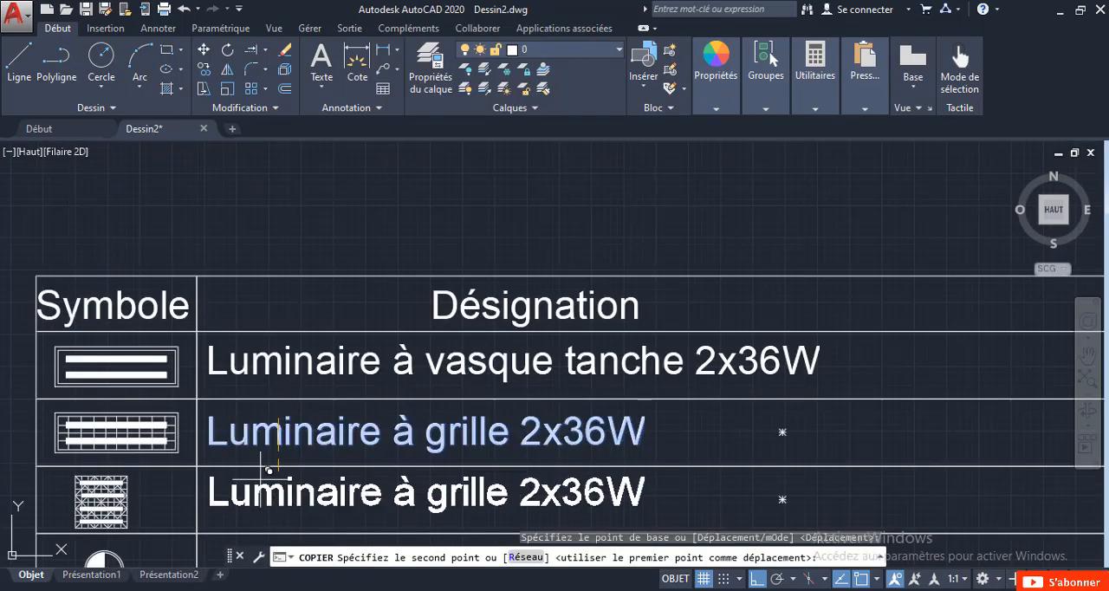
middle_click_drag(260, 495, 292, 382)
scroll(330, 372, "up", 2)
left_click(332, 379)
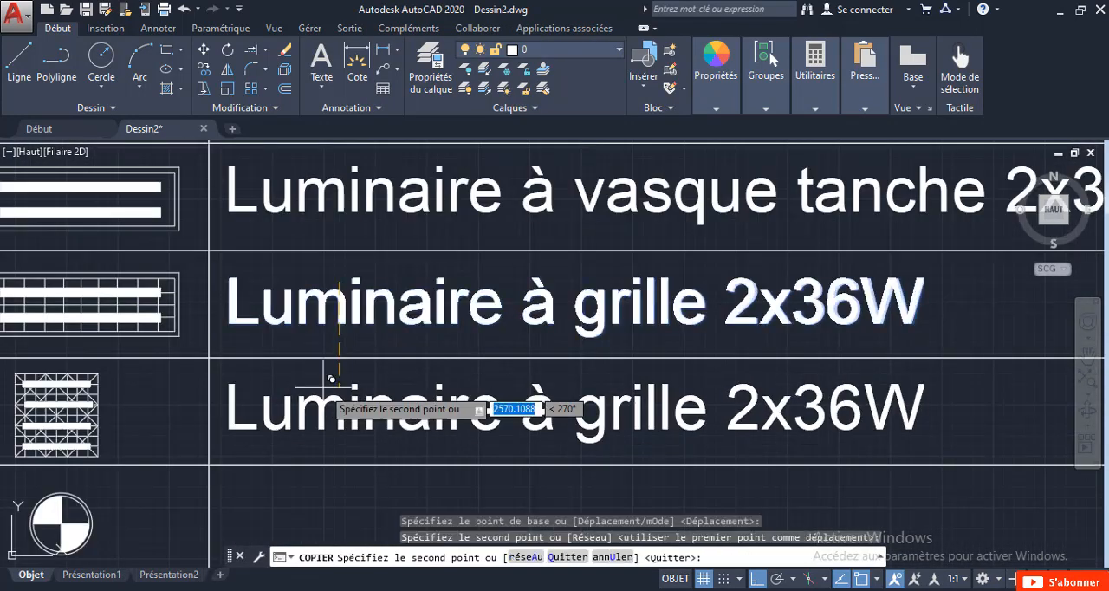
key("Escape")
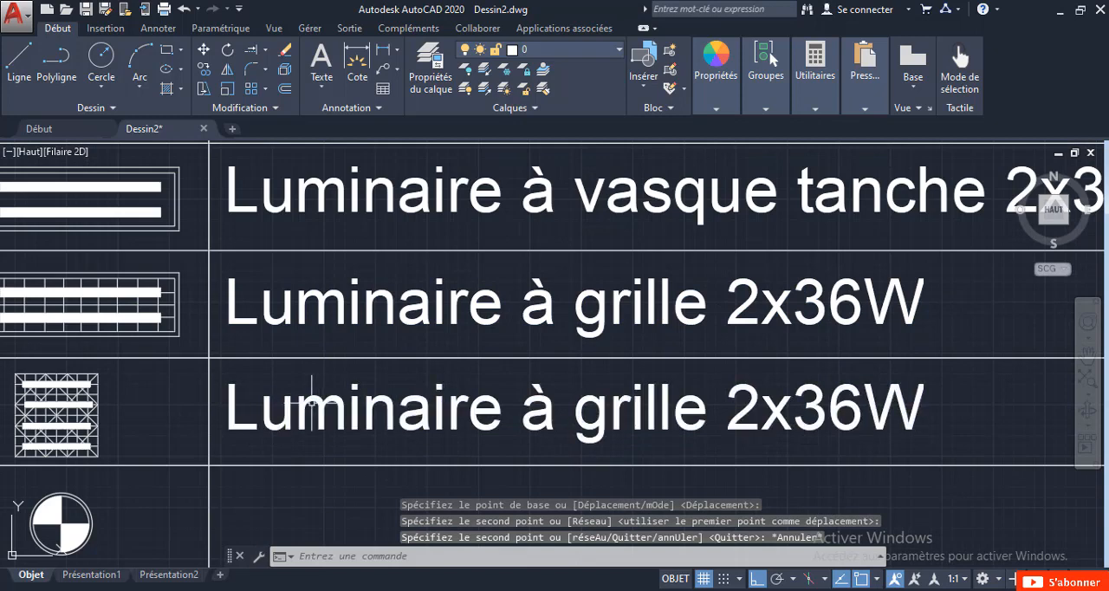
Change the third row's description to "Luminaire basse luminance 2x18W".
left_click(305, 405)
double_click(305, 405)
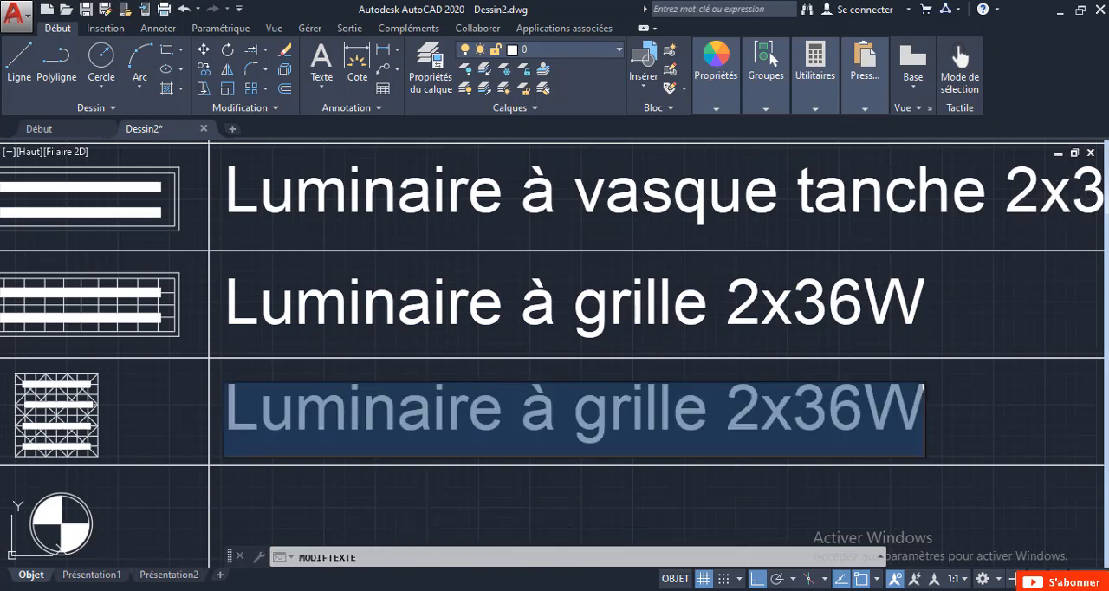
left_click(711, 420)
key("BackSpace")
key("BackSpace")
key("BackSpace")
key("BackSpace")
key("BackSpace")
key("BackSpace")
key("BackSpace")
key("BackSpace")
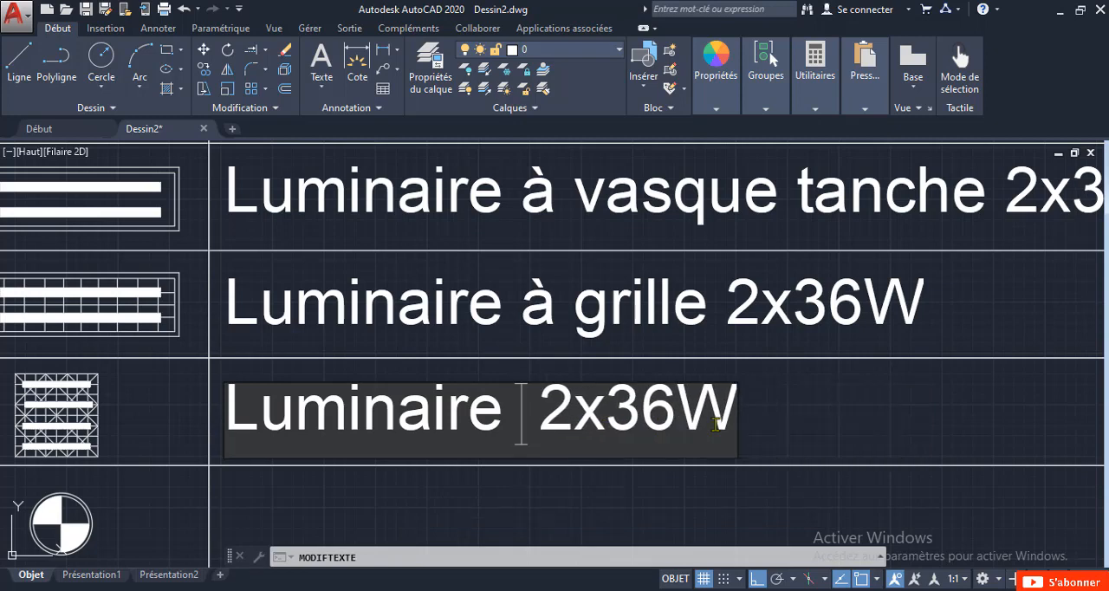
type("basse ")
type("luminan")
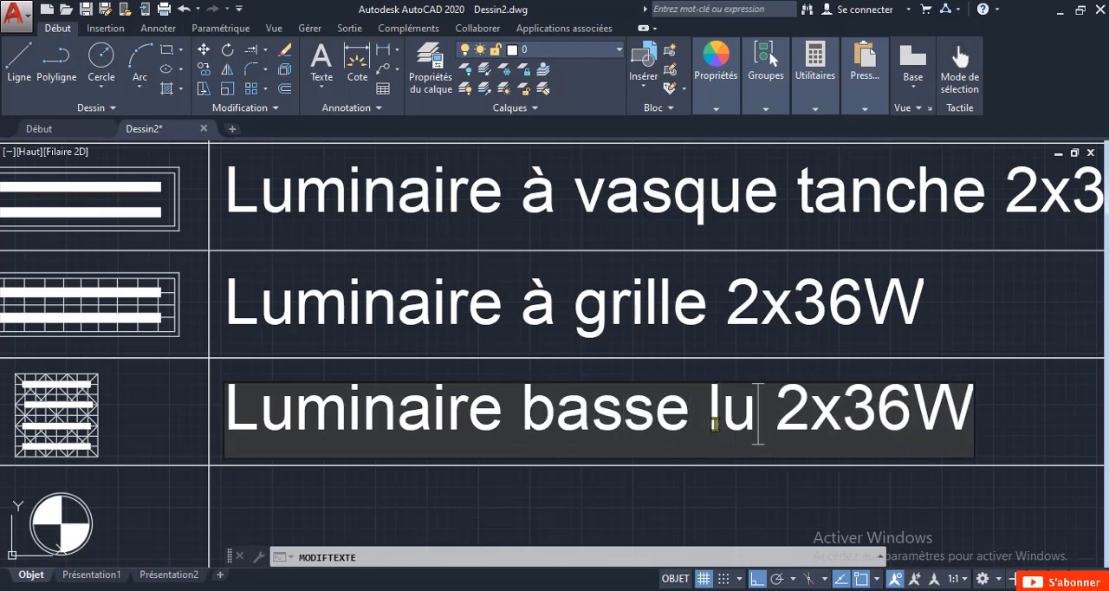
type("ce")
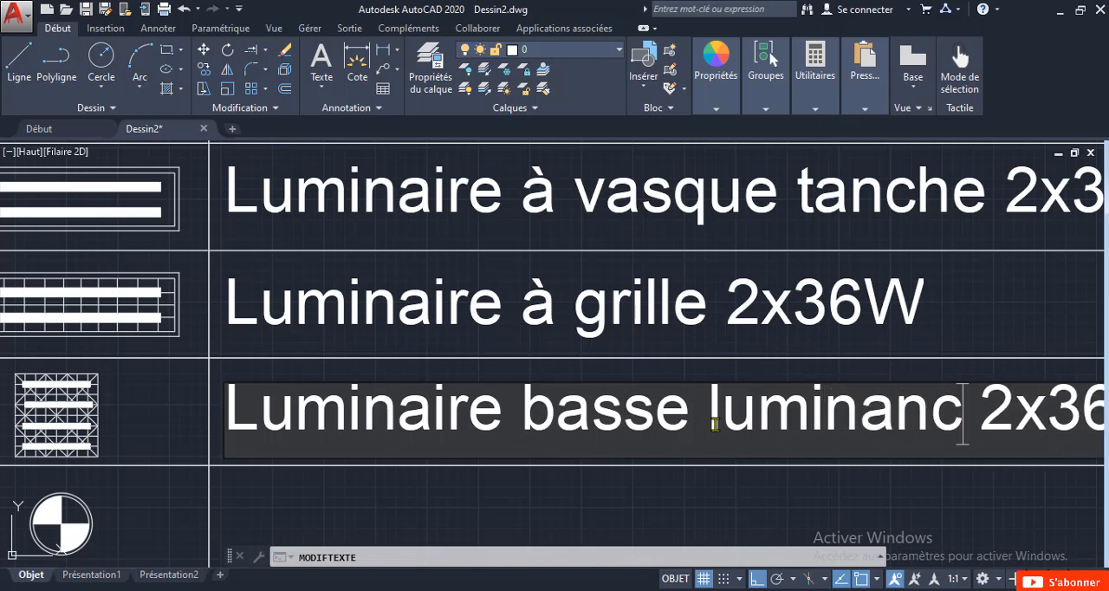
scroll(704, 417, "down", 2)
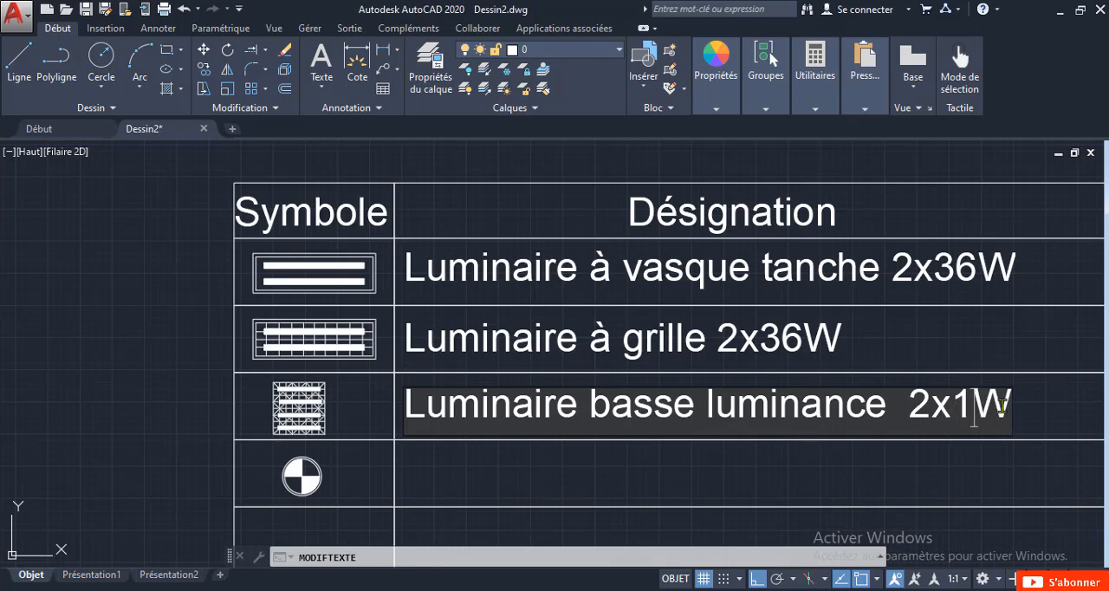
left_click(390, 435)
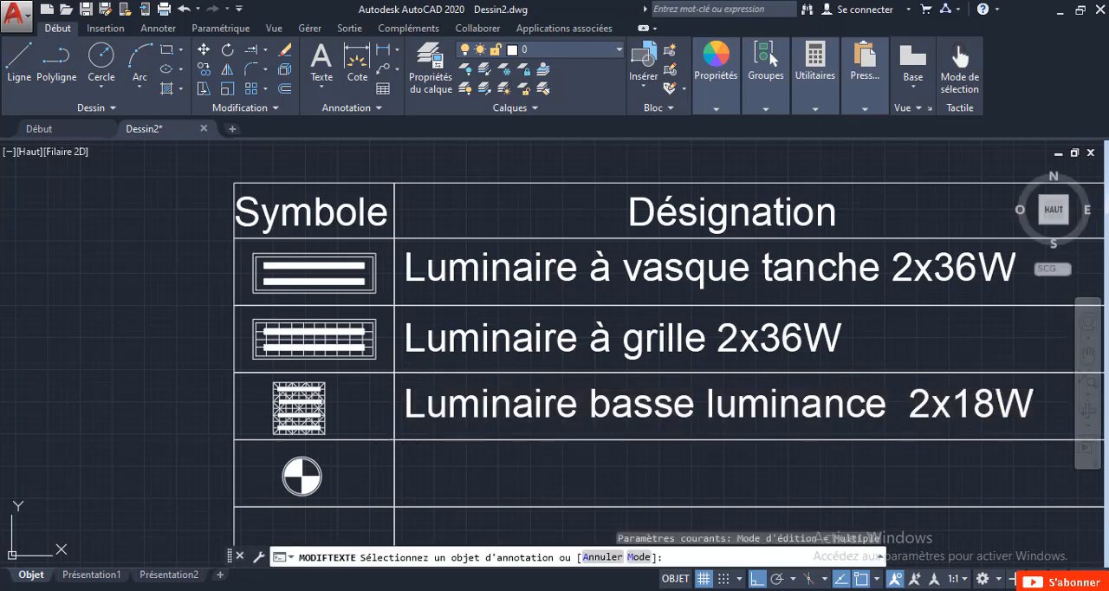
key("Escape")
Copy the "Luminaire basse luminance 2x18W" text straight down into the fourth row of the Désignation column.
left_click(527, 414)
right_click(597, 416)
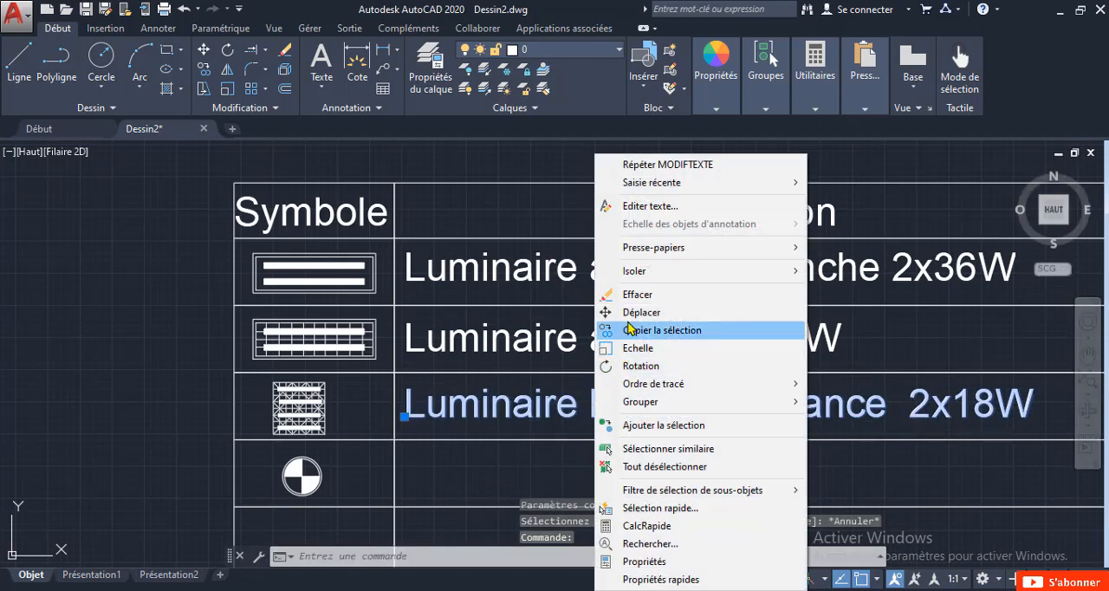
left_click(650, 330)
left_click(502, 375)
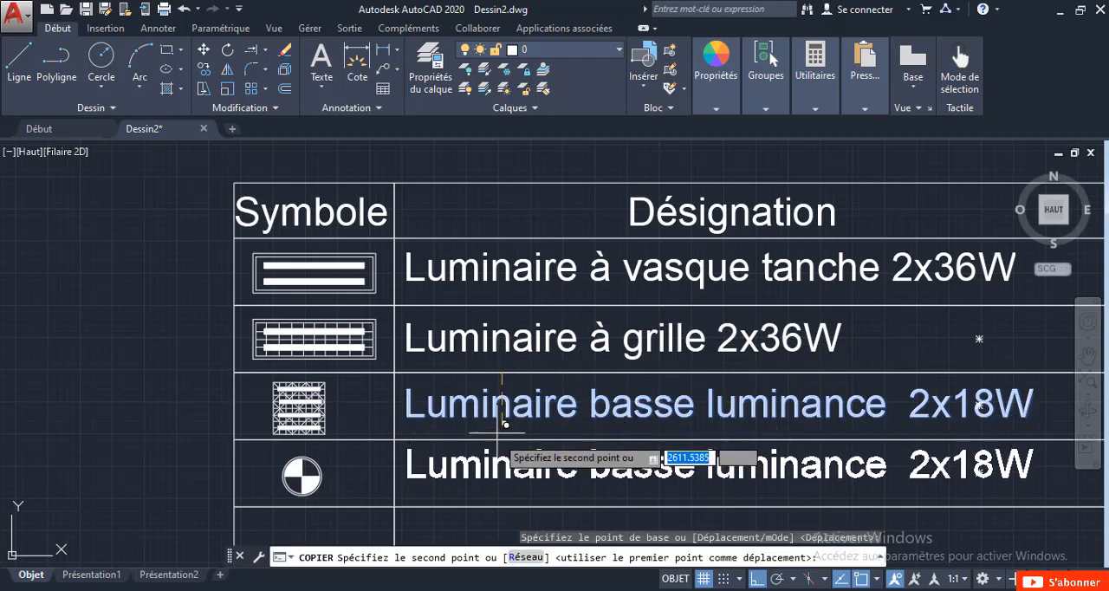
scroll(503, 438, "up", 2)
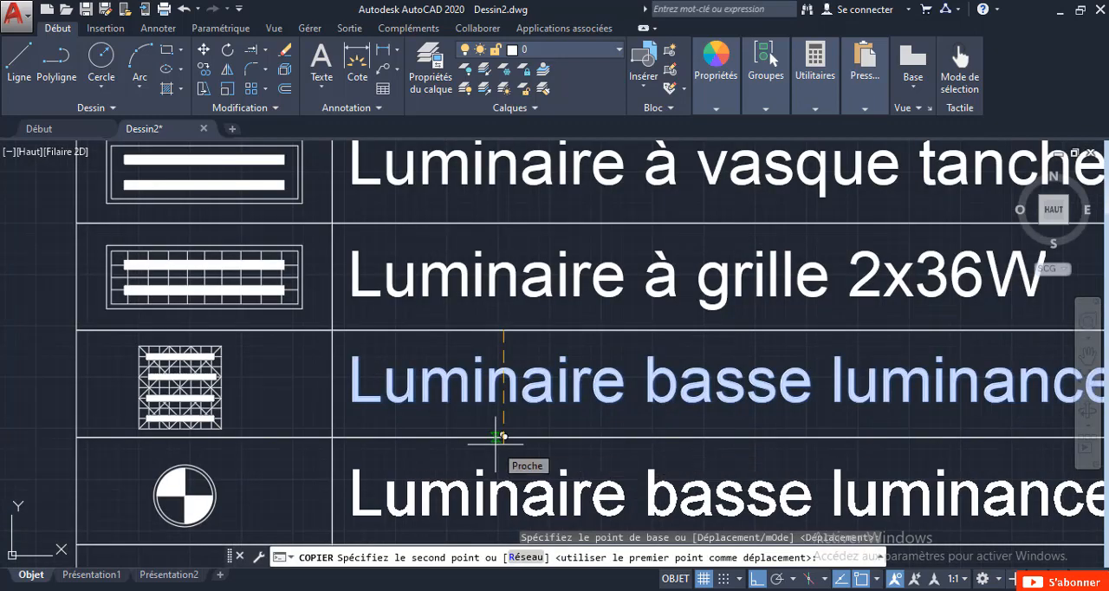
scroll(503, 436, "down", 2)
left_click(498, 438)
Replace the fourth row's description with "Spot 18W".
scroll(498, 438, "down", 2)
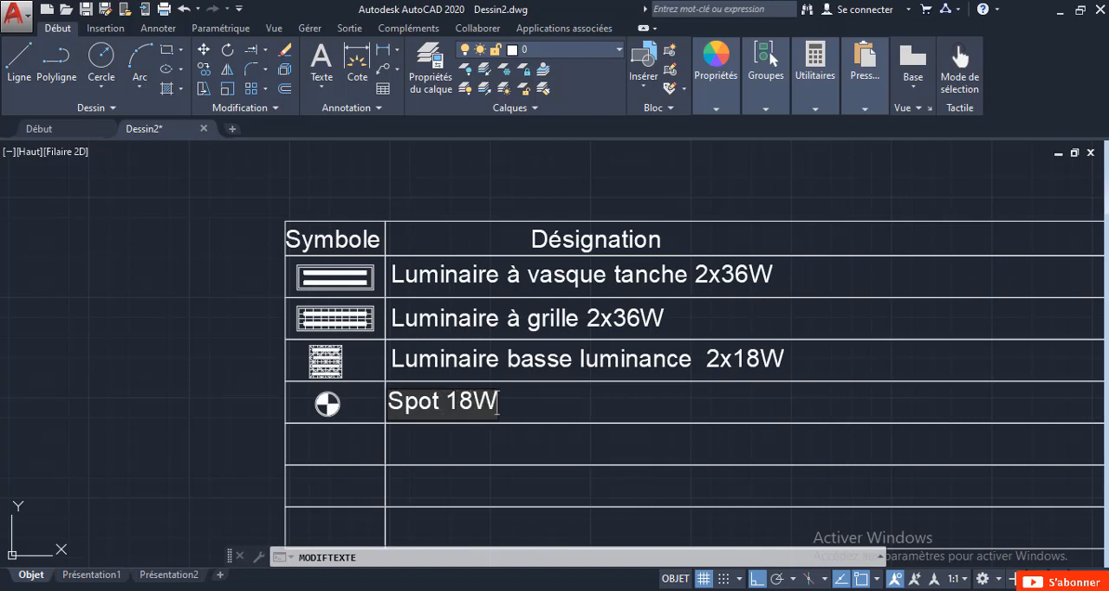
left_click(545, 441)
key("Escape")
Draw a rectangle slightly larger than the square luminaire symbol in the third row, framing it with a narrow gap all round.
middle_click_drag(661, 354, 524, 336)
middle_click_drag(217, 346, 290, 351)
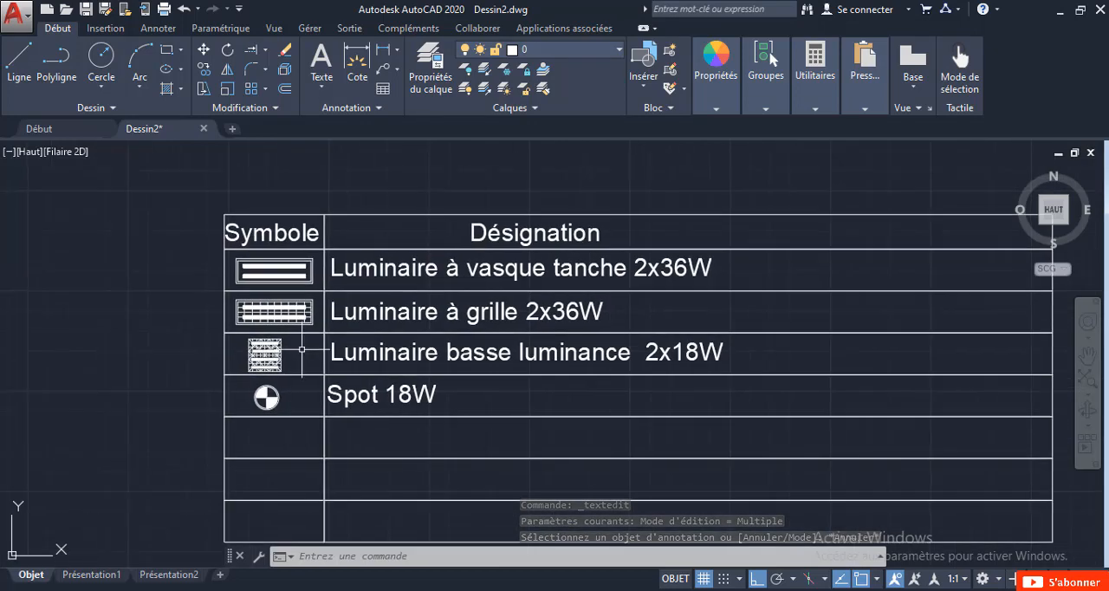
scroll(290, 351, "up", 2)
left_click(168, 49)
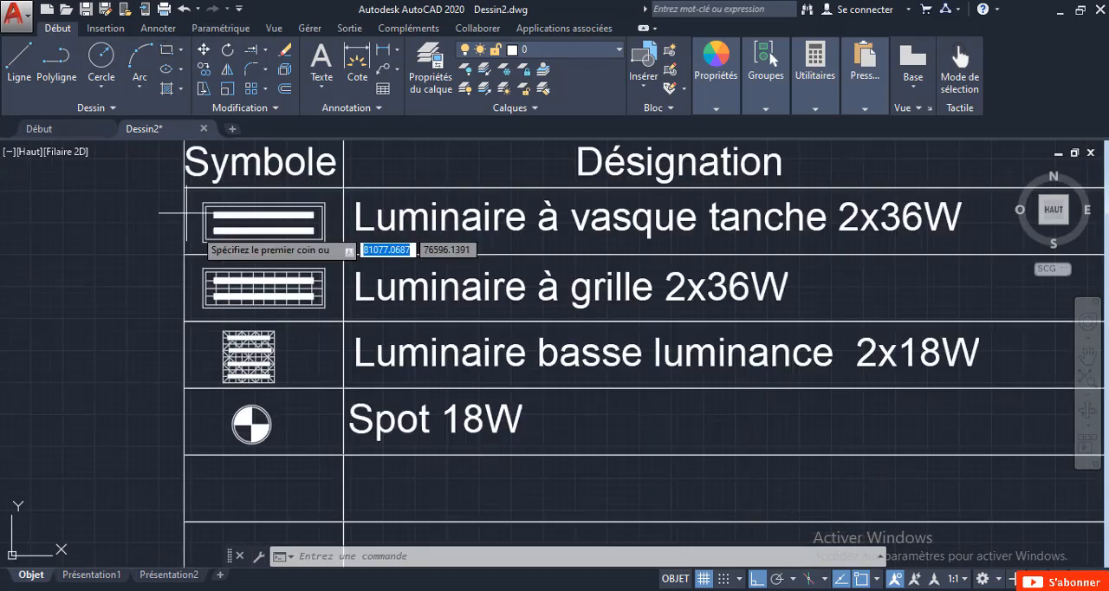
scroll(198, 260, "up", 5)
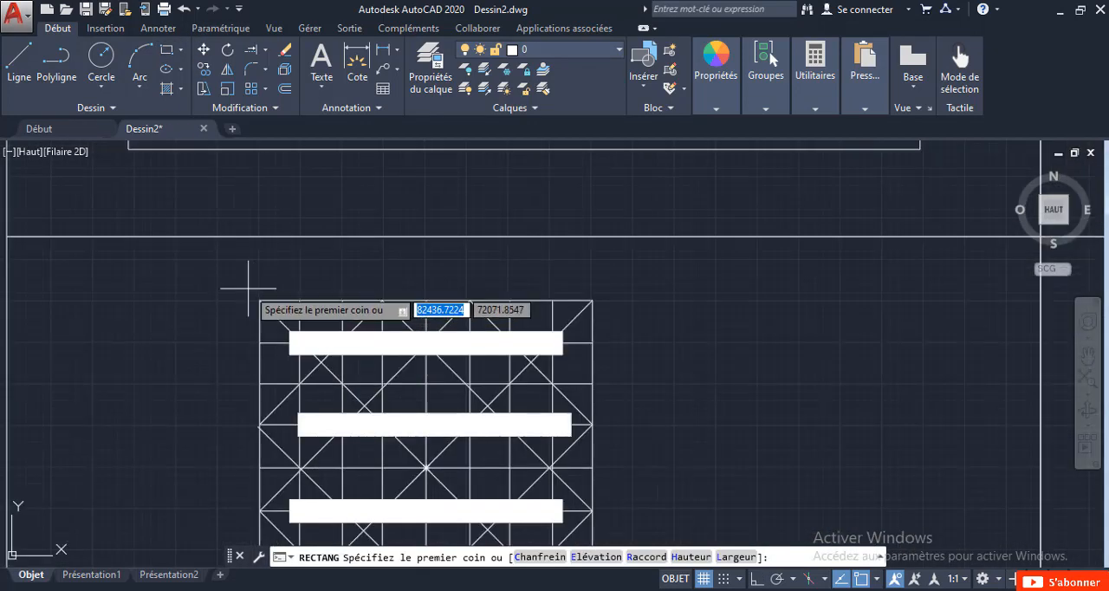
left_click(247, 298)
middle_click_drag(246, 297, 286, 305)
scroll(295, 312, "down", 2)
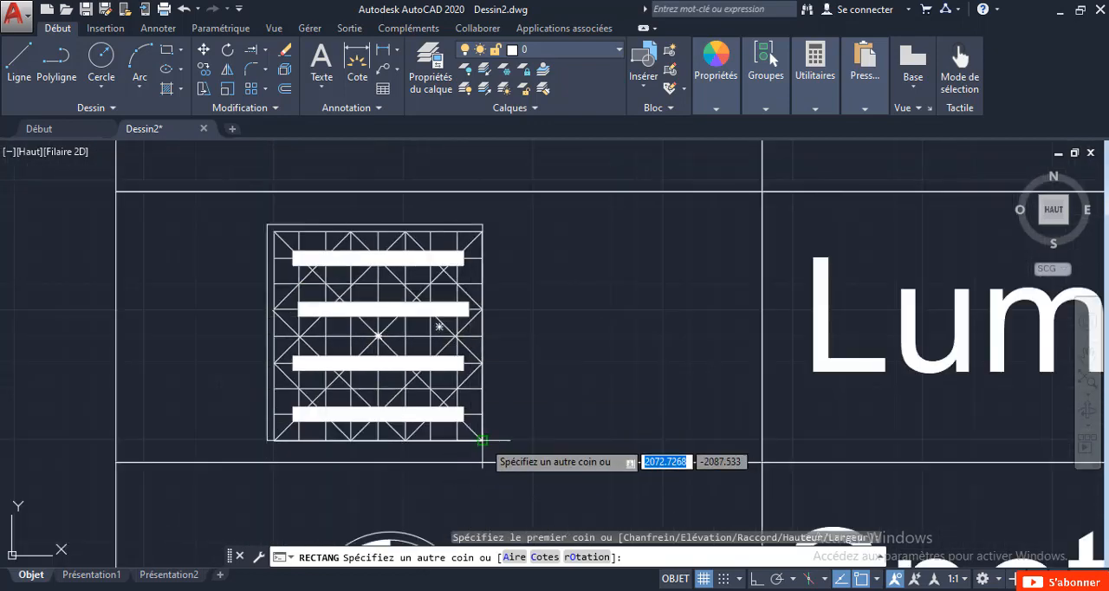
scroll(473, 442, "up", 4)
scroll(488, 456, "down", 2)
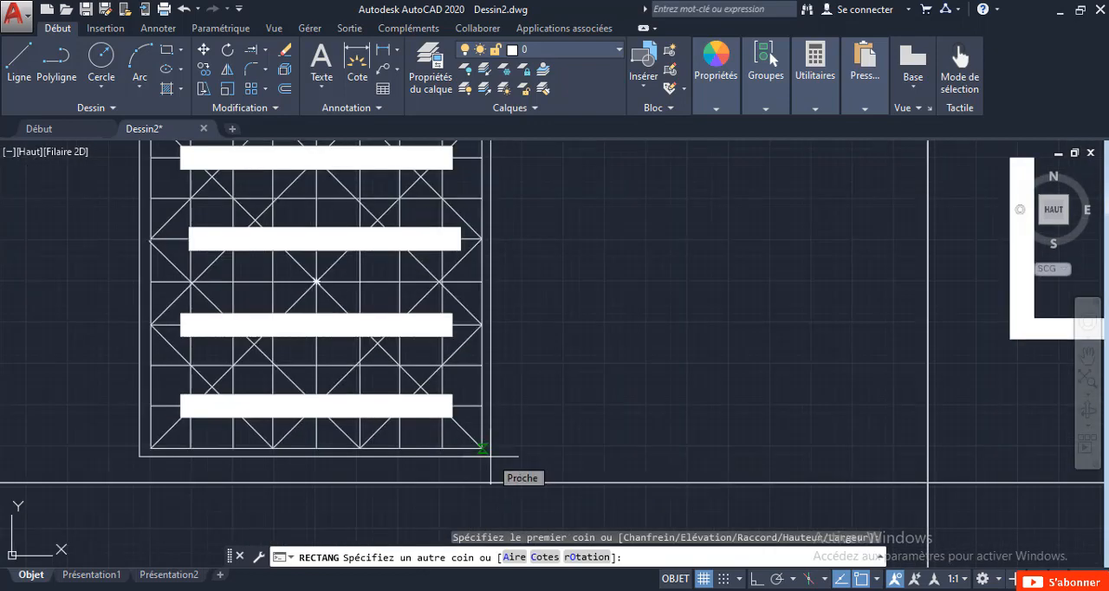
left_click(492, 456)
scroll(492, 456, "down", 4)
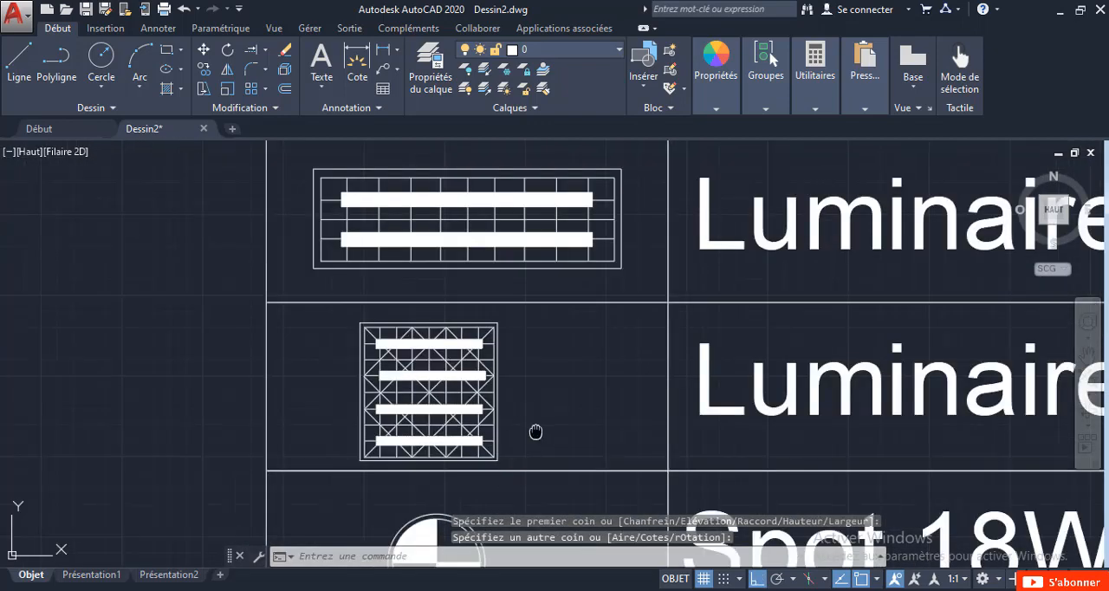
middle_click_drag(536, 431, 415, 392)
scroll(415, 392, "down", 4)
mouse_move(491, 421)
middle_mouse_down()
mouse_move(399, 417)
mouse_move(323, 436)
middle_mouse_up()
scroll(242, 482, "up", 5)
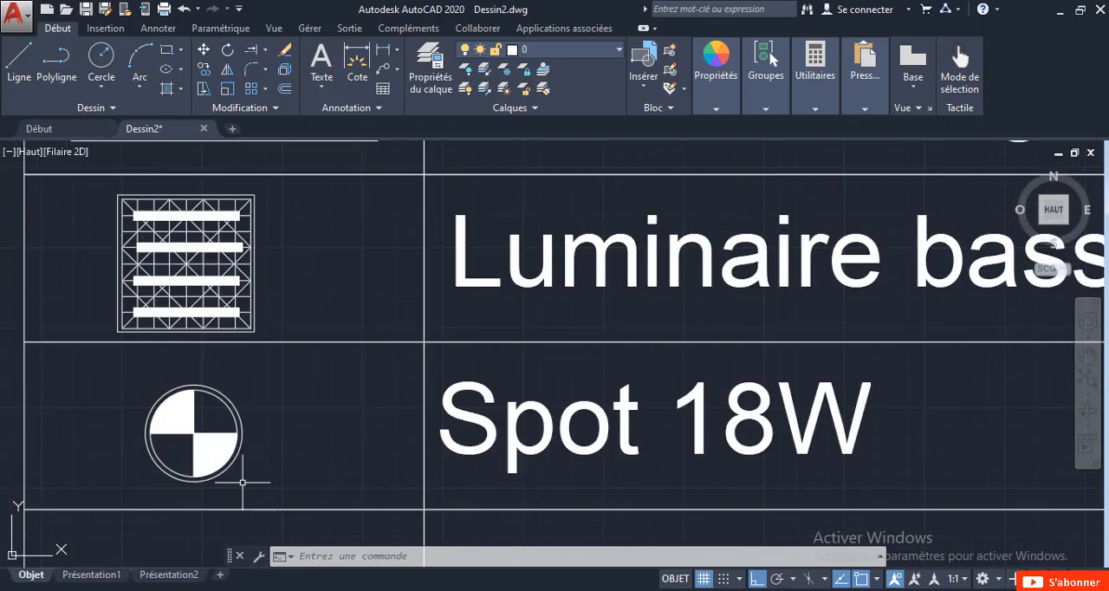
Scale the round spot symbol in the fourth row down about its centre until it spans less than half the row height.
left_click(314, 492)
left_click(146, 375)
right_click(149, 381)
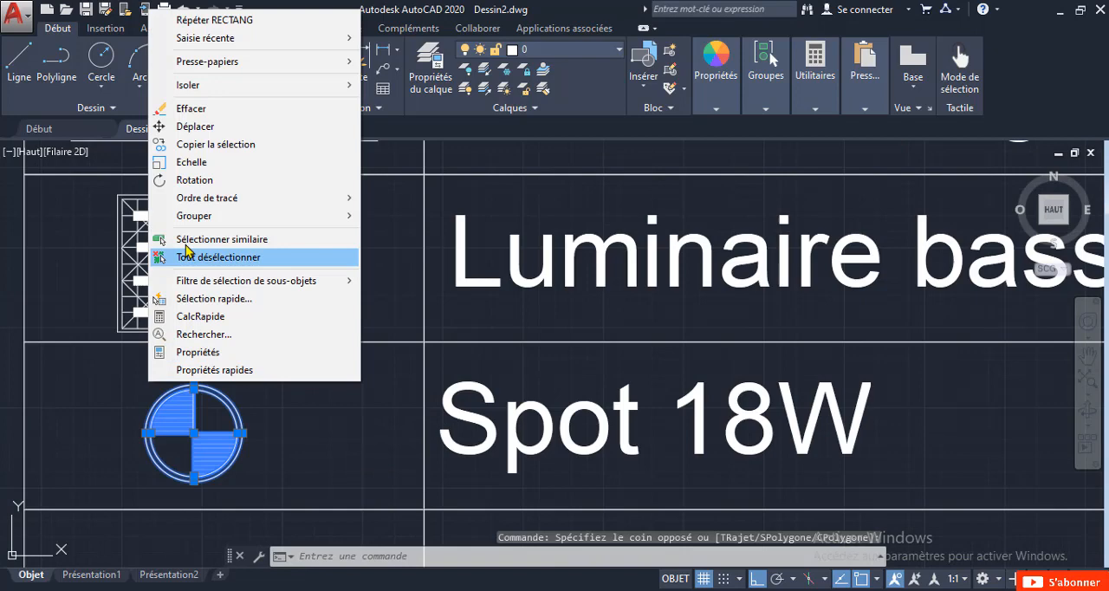
left_click(182, 166)
scroll(184, 525, "up", 4)
left_click(208, 334)
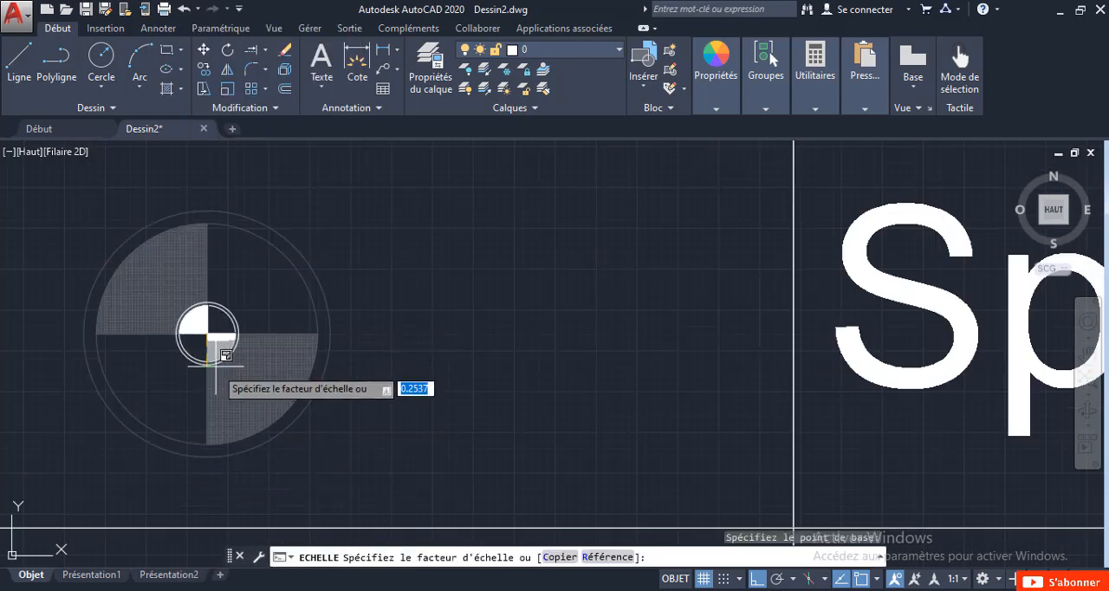
scroll(208, 364, "down", 2)
left_click(221, 392)
scroll(221, 424, "down", 3)
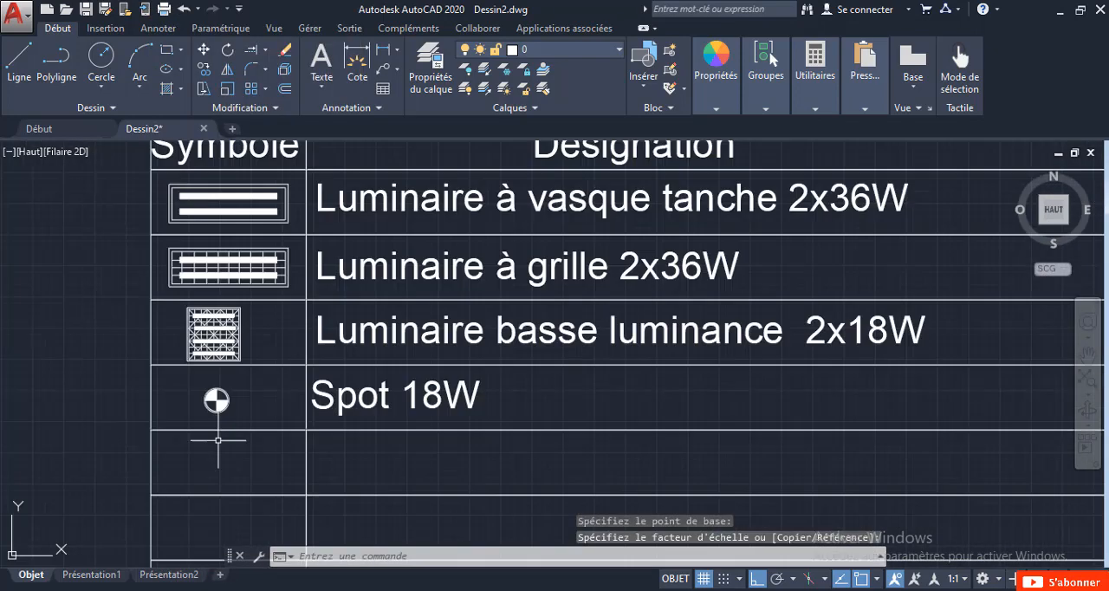
Create a layer named 001-APP-LU for the luminaires and set its colour to green (vert).
scroll(217, 440, "up", 2)
scroll(235, 407, "down", 6)
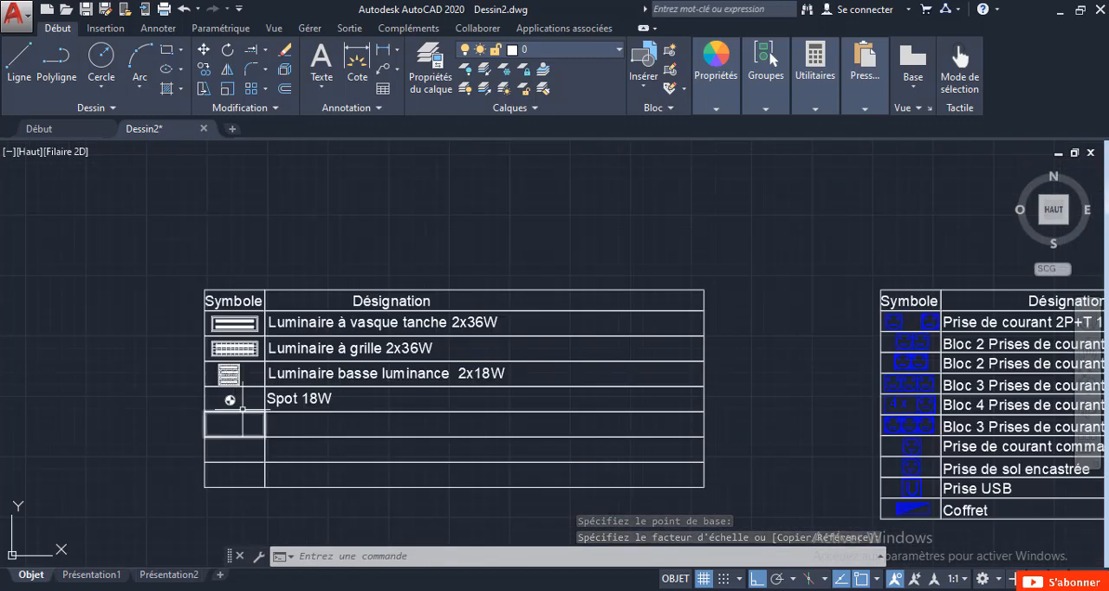
mouse_move(244, 409)
middle_mouse_down()
mouse_move(161, 372)
mouse_move(250, 372)
middle_mouse_up()
scroll(161, 345, "up", 2)
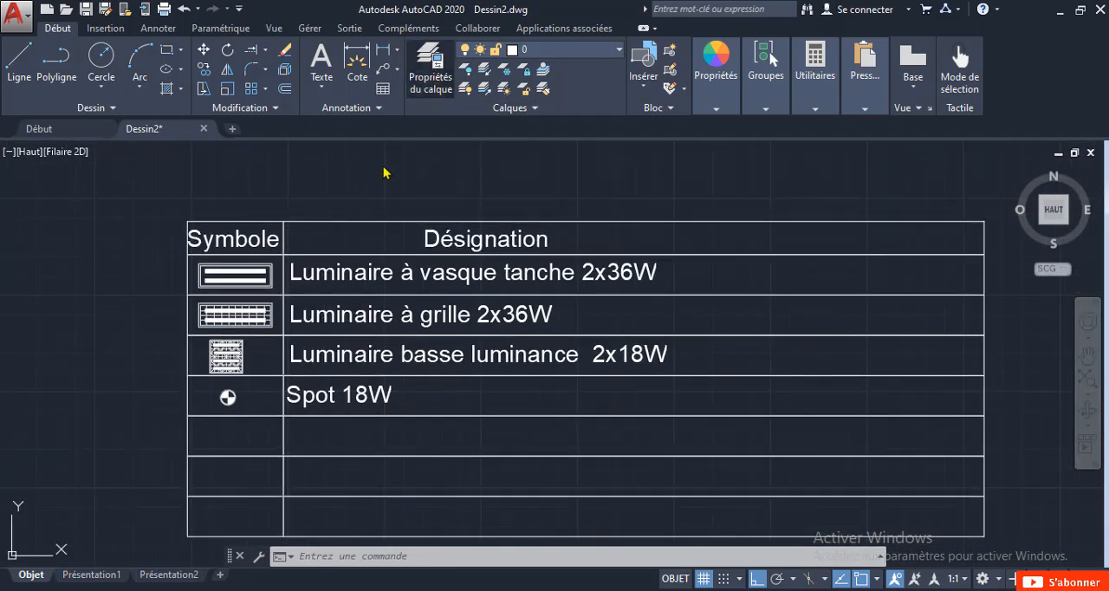
left_click(434, 89)
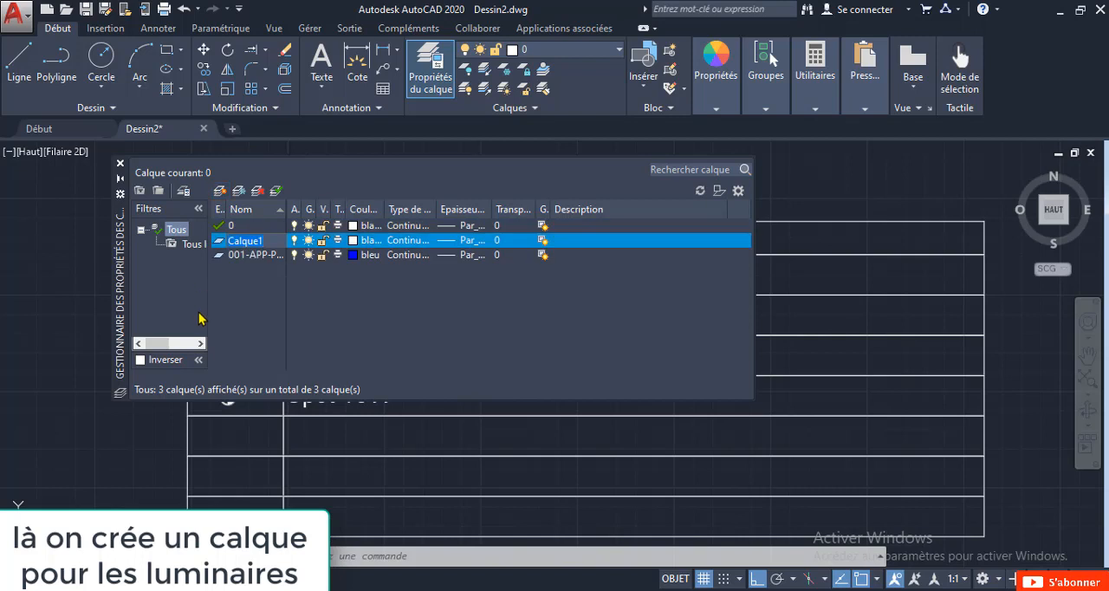
type("01-APP-LU")
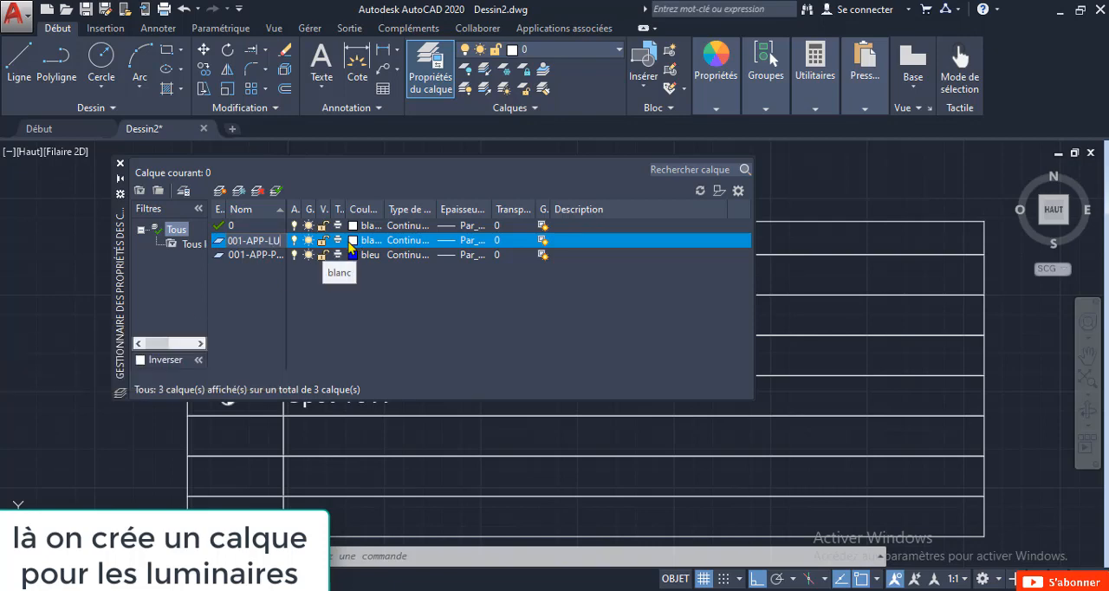
left_click(353, 247)
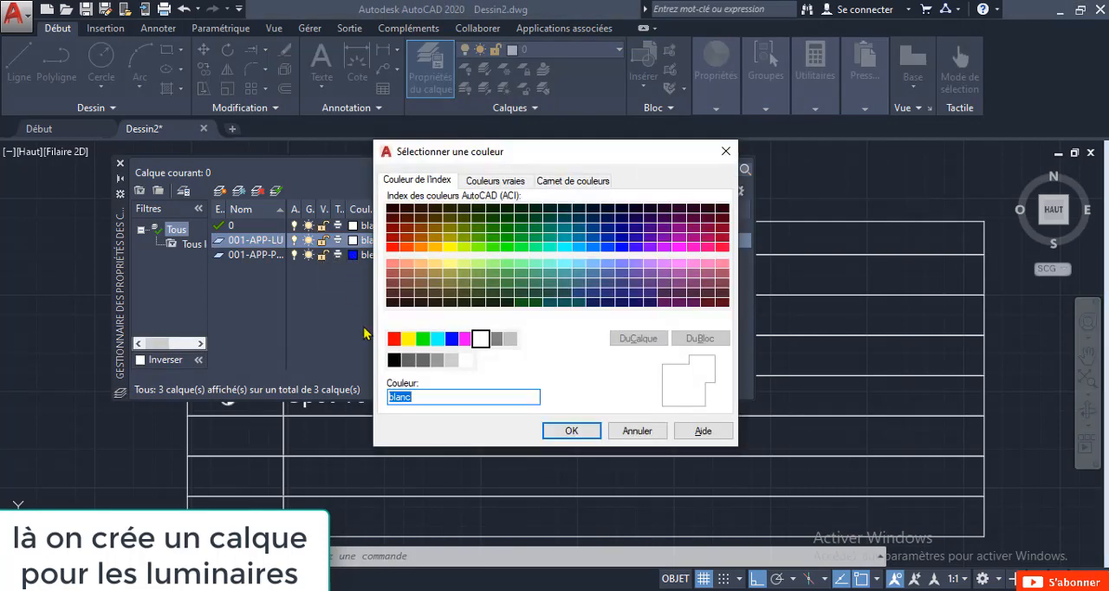
left_click(423, 340)
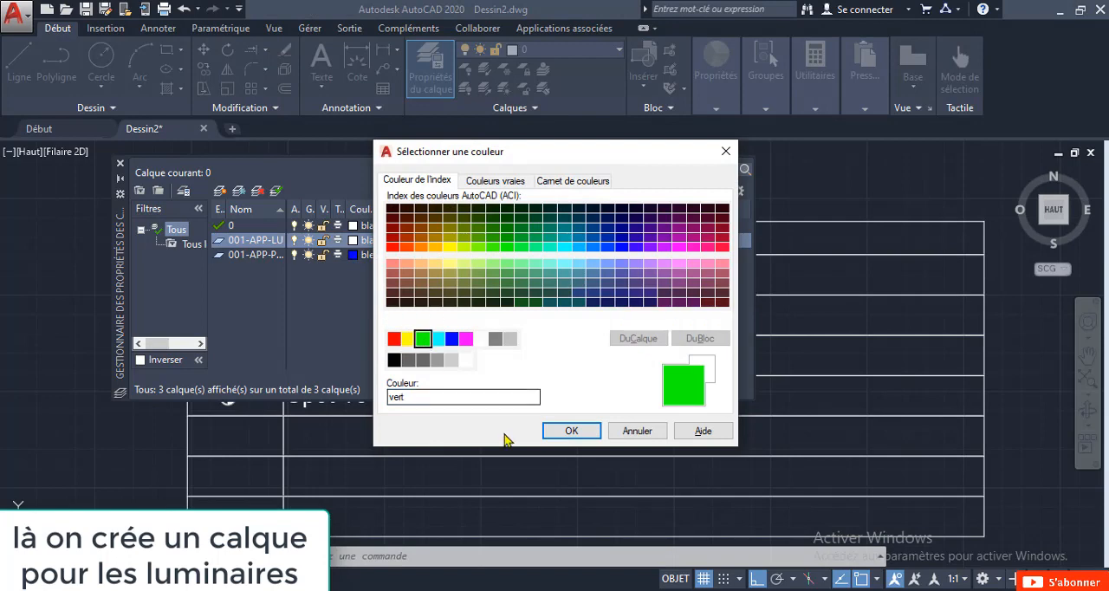
left_click(555, 433)
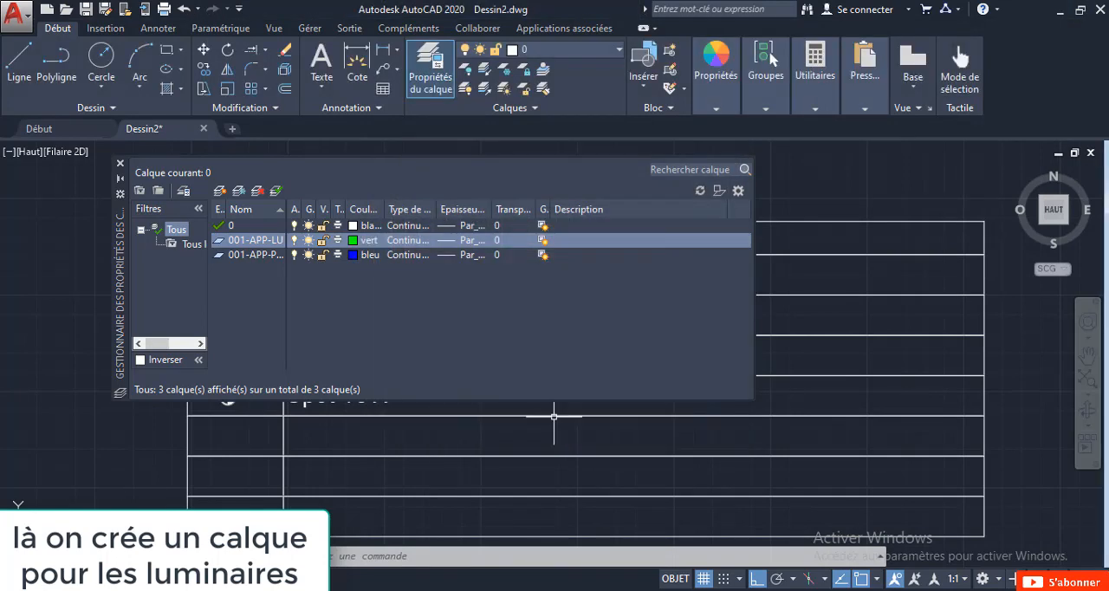
left_click(120, 163)
Move all four lighting symbols in the Symbole column, including the spot, onto the 001-APP-LU layer.
scroll(286, 407, "up", 4)
left_click(223, 433)
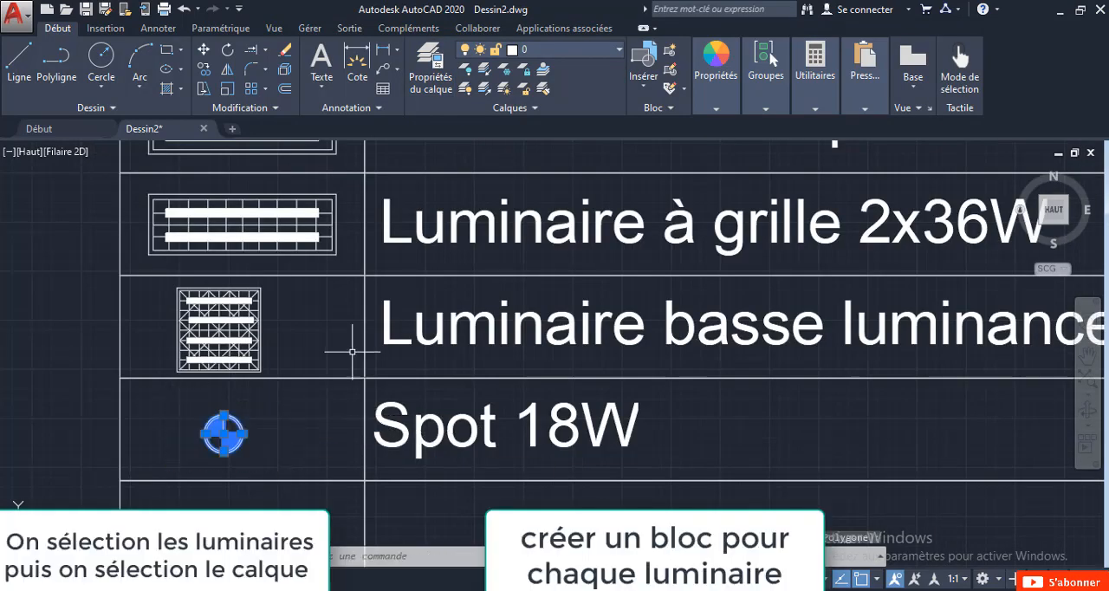
scroll(252, 368, "up", 4)
left_click(308, 347)
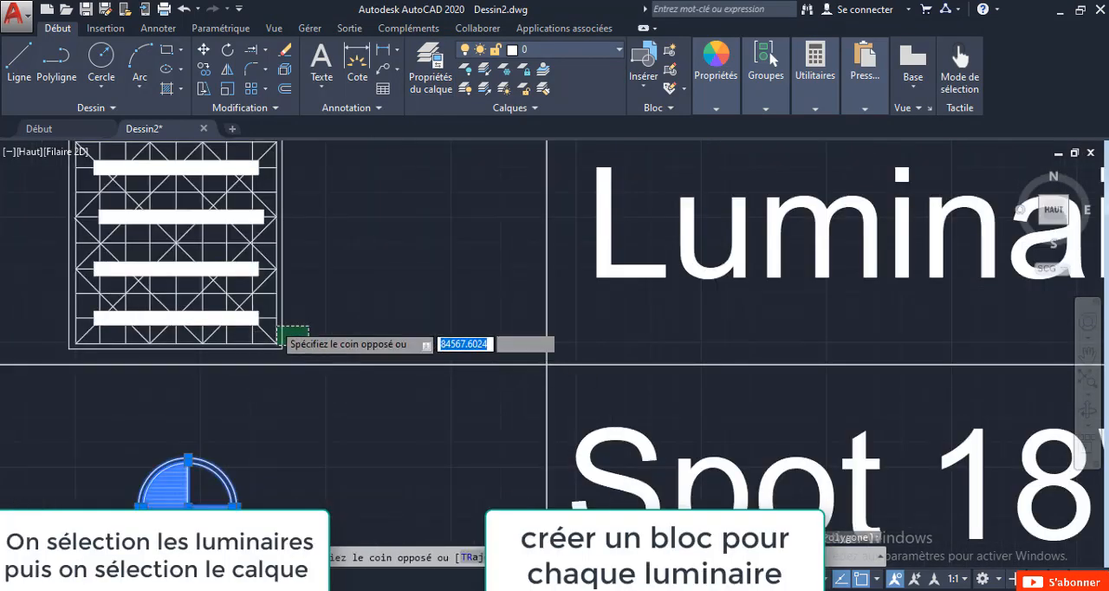
scroll(277, 326, "down", 3)
left_click(184, 244)
scroll(208, 192, "up", 3)
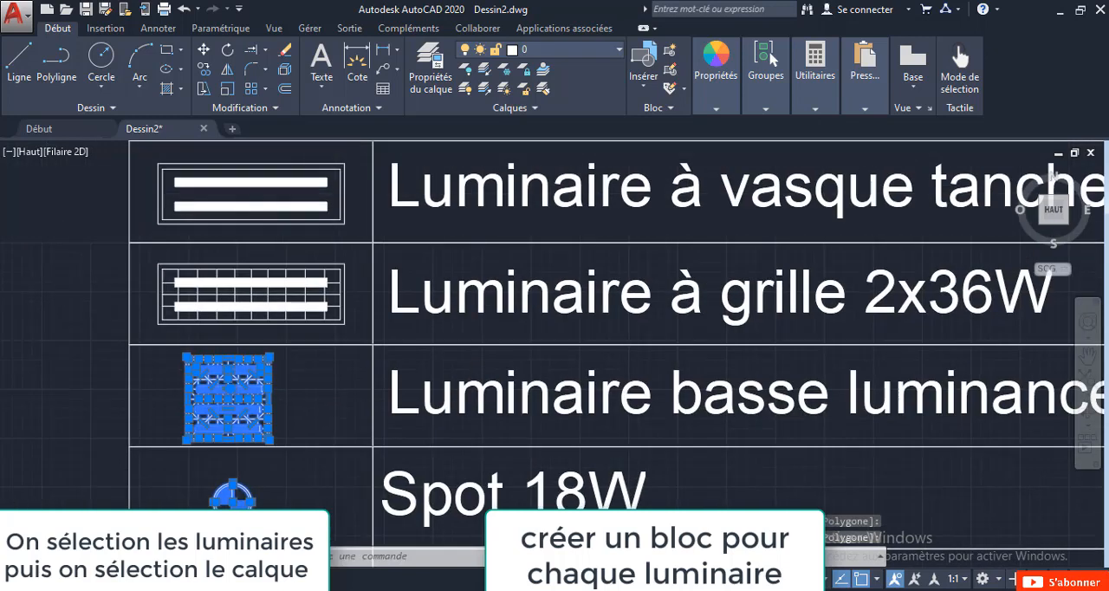
left_click(352, 336)
left_click(130, 244)
middle_click_drag(362, 232, 357, 273)
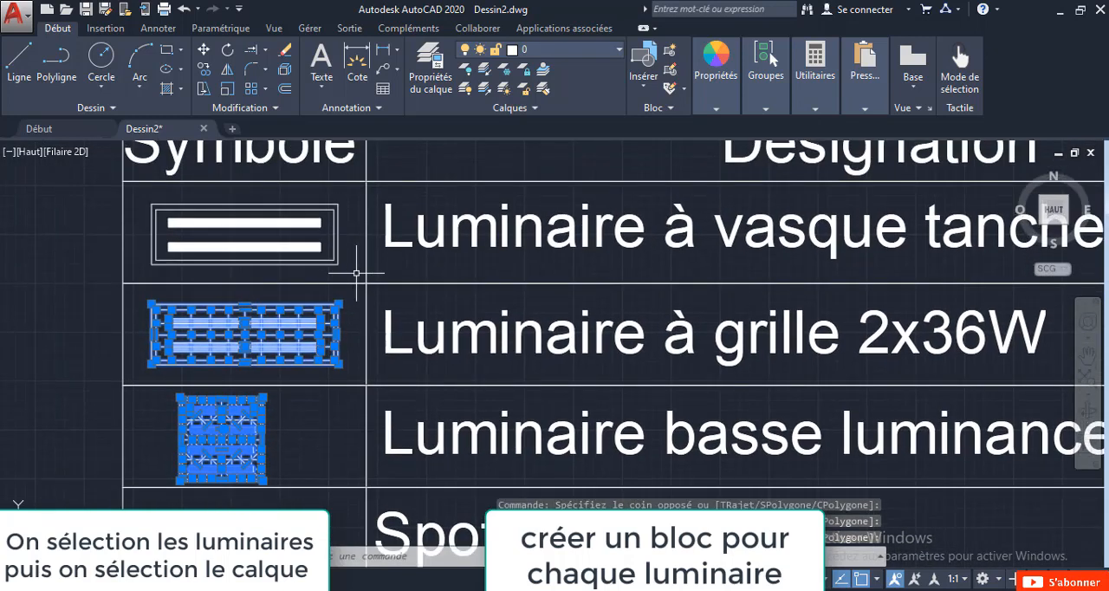
left_click(366, 247)
left_click(146, 198)
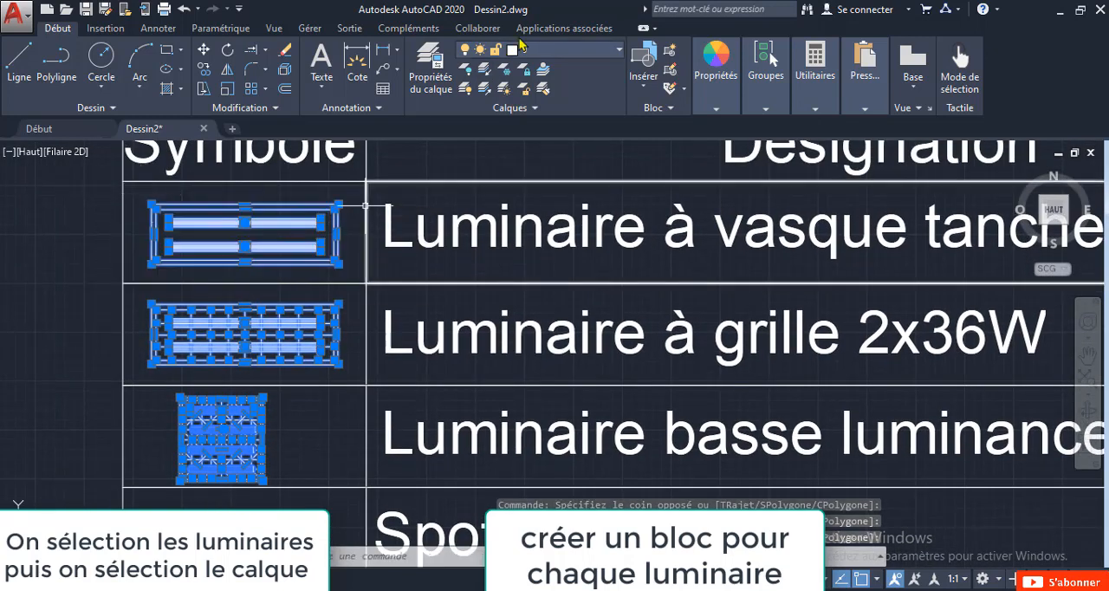
left_click(549, 49)
left_click(546, 76)
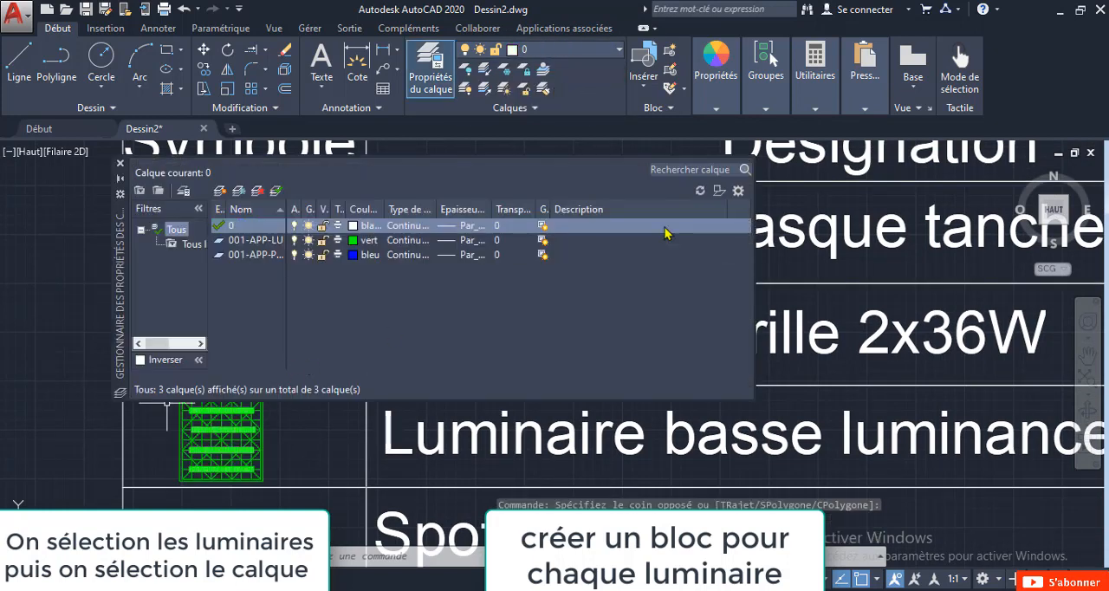
left_click(120, 163)
scroll(286, 320, "down", 3)
scroll(286, 320, "up", 5)
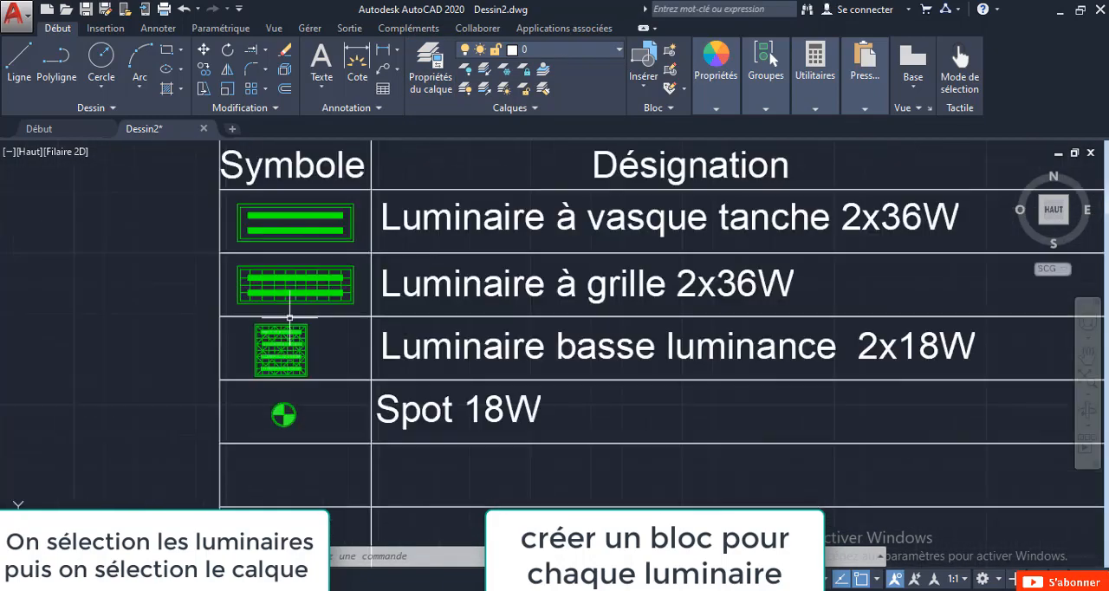